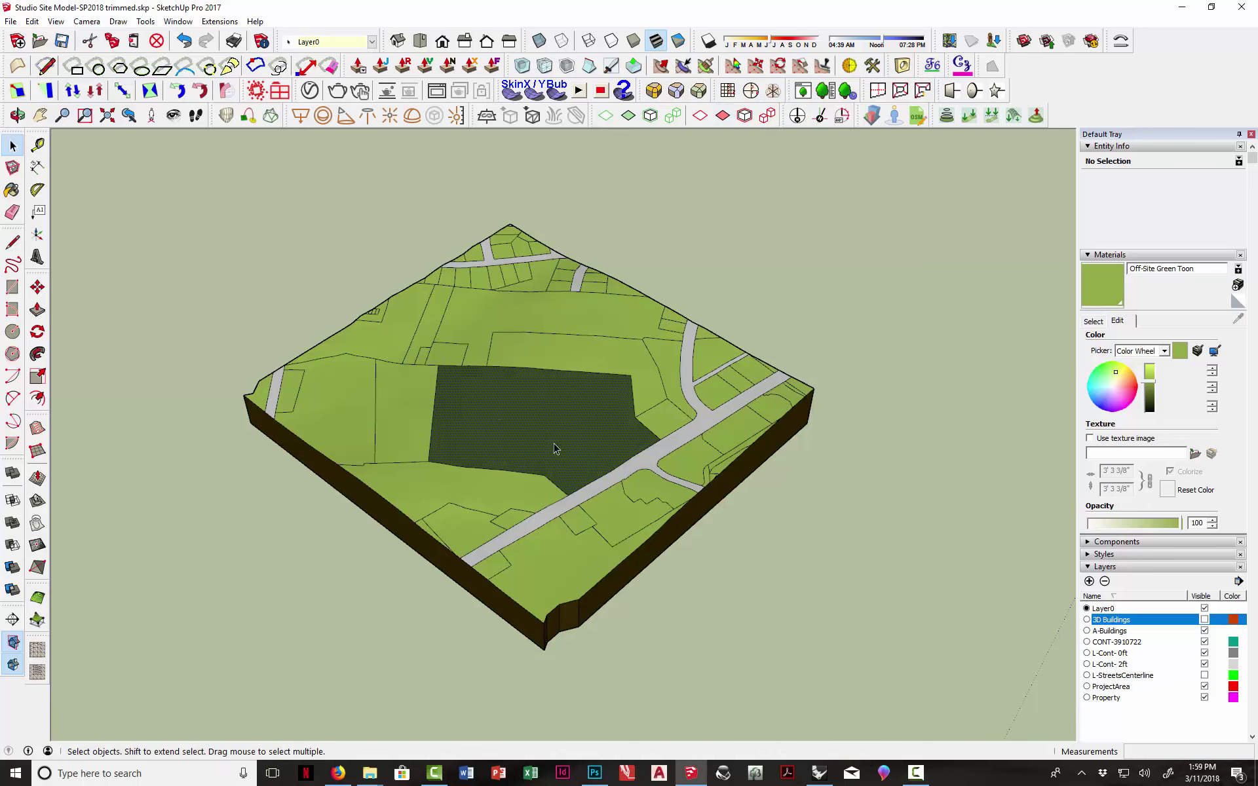
- Inspect the SketchUp site model by selecting the dark green parcel and orbiting the terrain
left_click(561, 381)
middle_click_drag(532, 420, 624, 337)
left_click(702, 273)
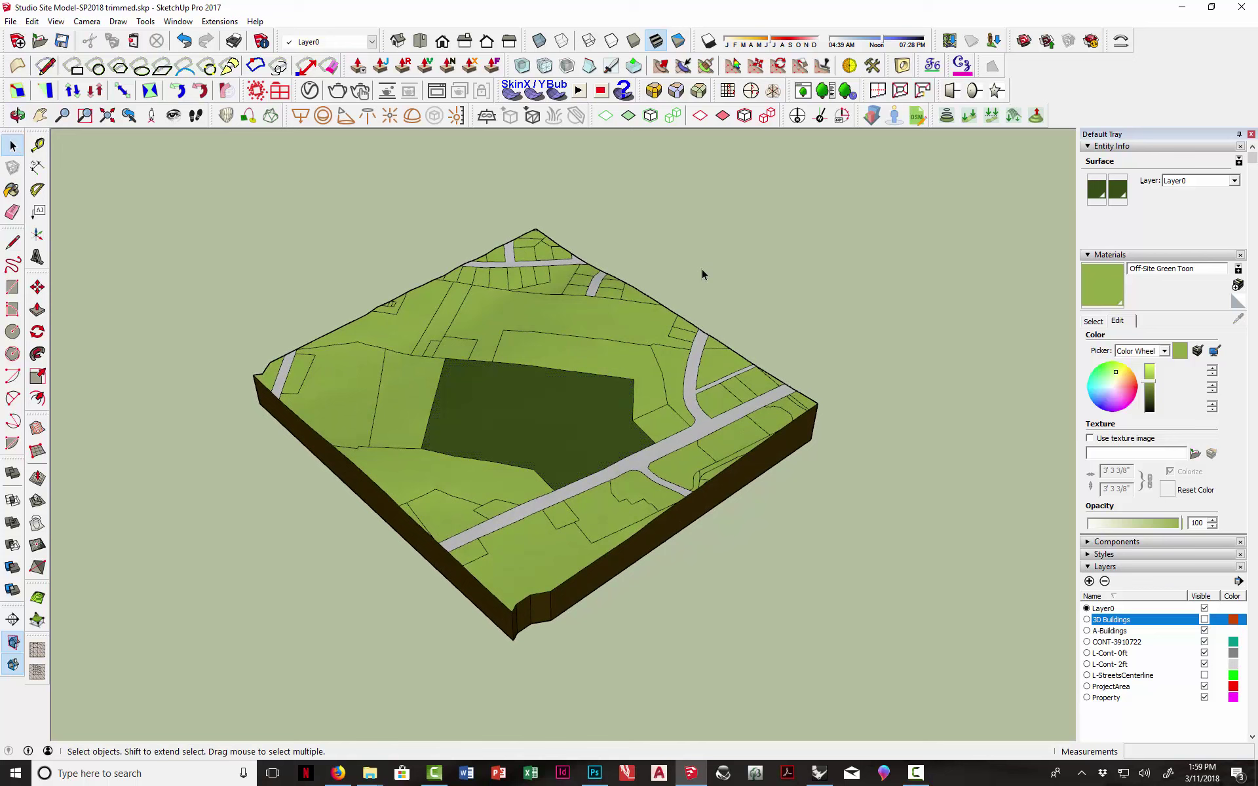
scroll(532, 451, "up", 3)
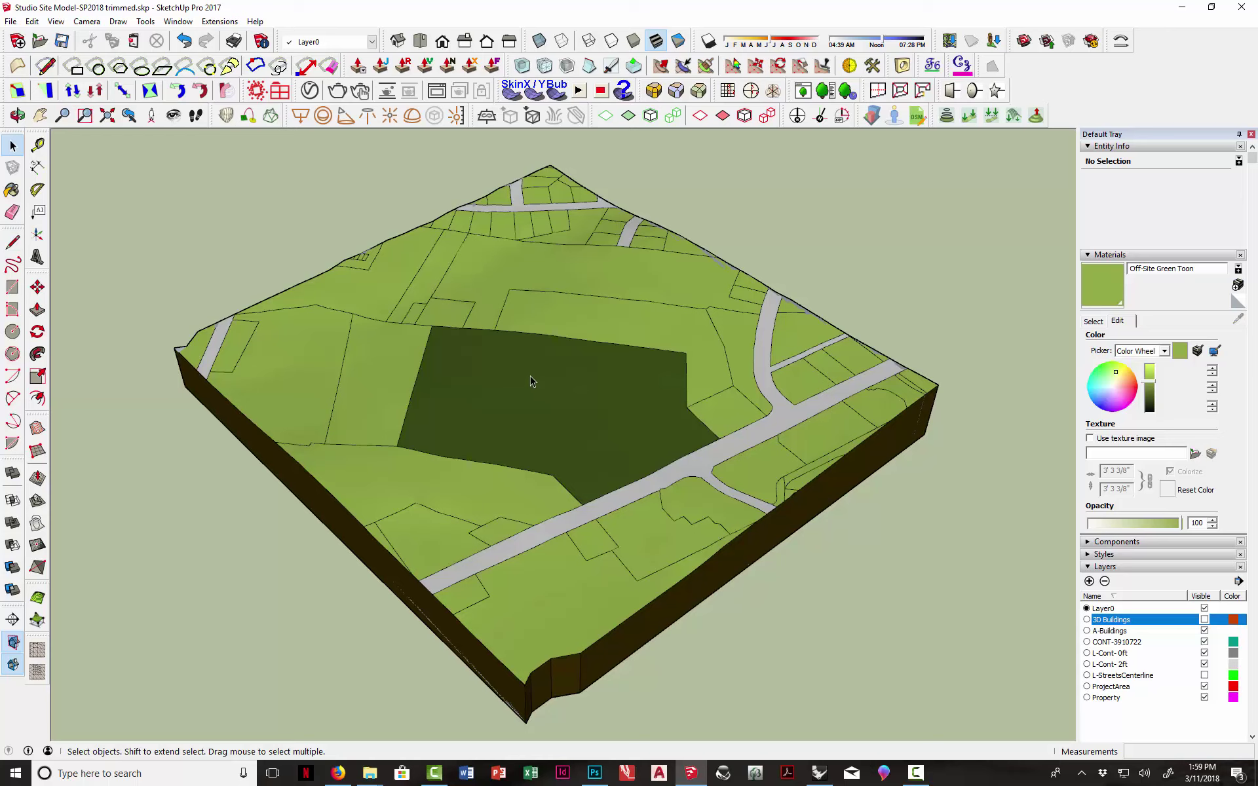
middle_click_drag(614, 397, 572, 406)
scroll(570, 409, "down", 2)
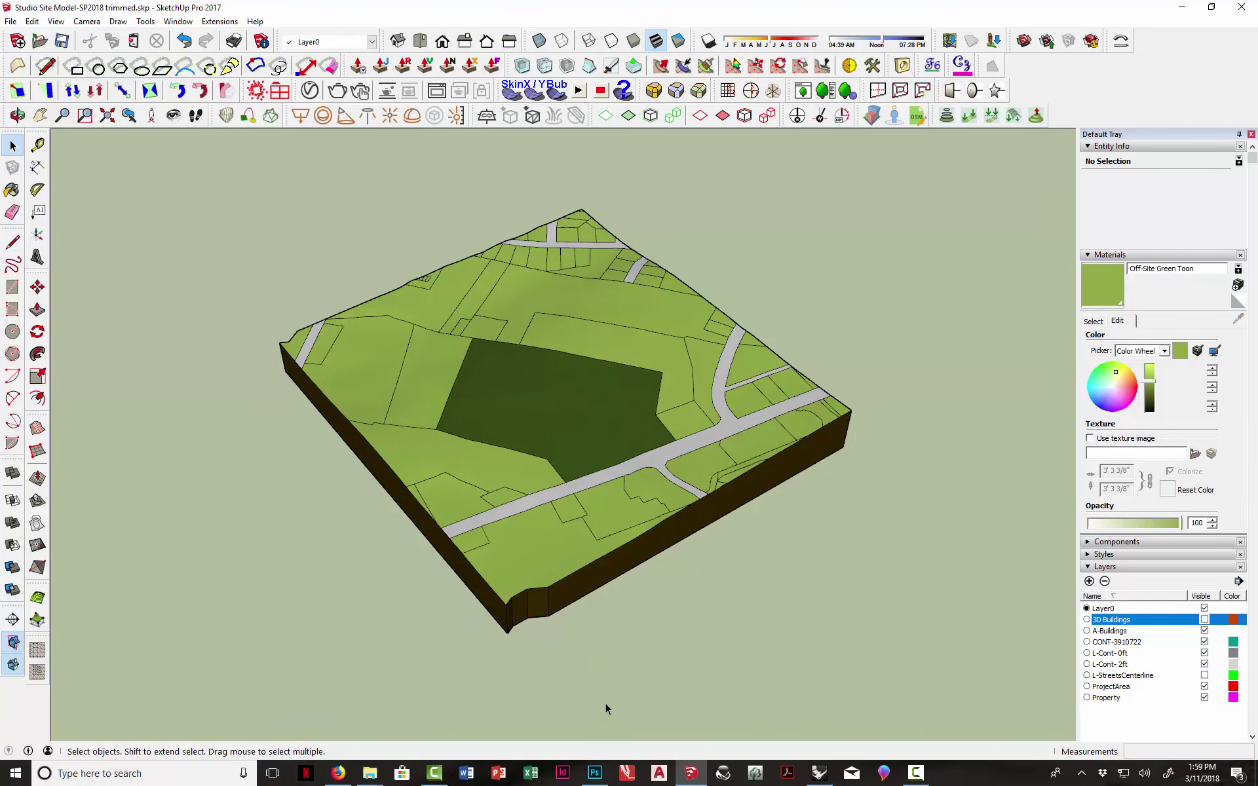
- Minimize SketchUp and bring up the uncropped Trees on site.PNG document in Photoshop
left_click(593, 775)
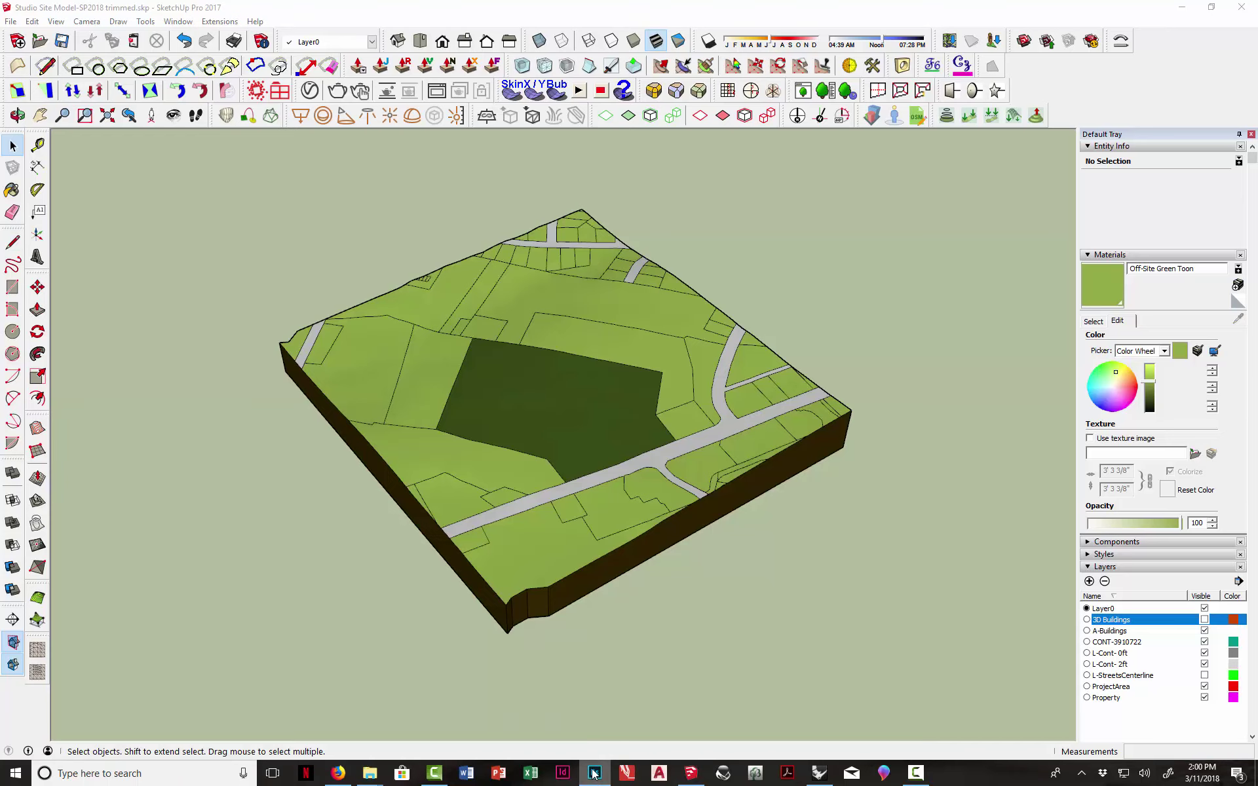
left_click(593, 775)
left_click(1182, 8)
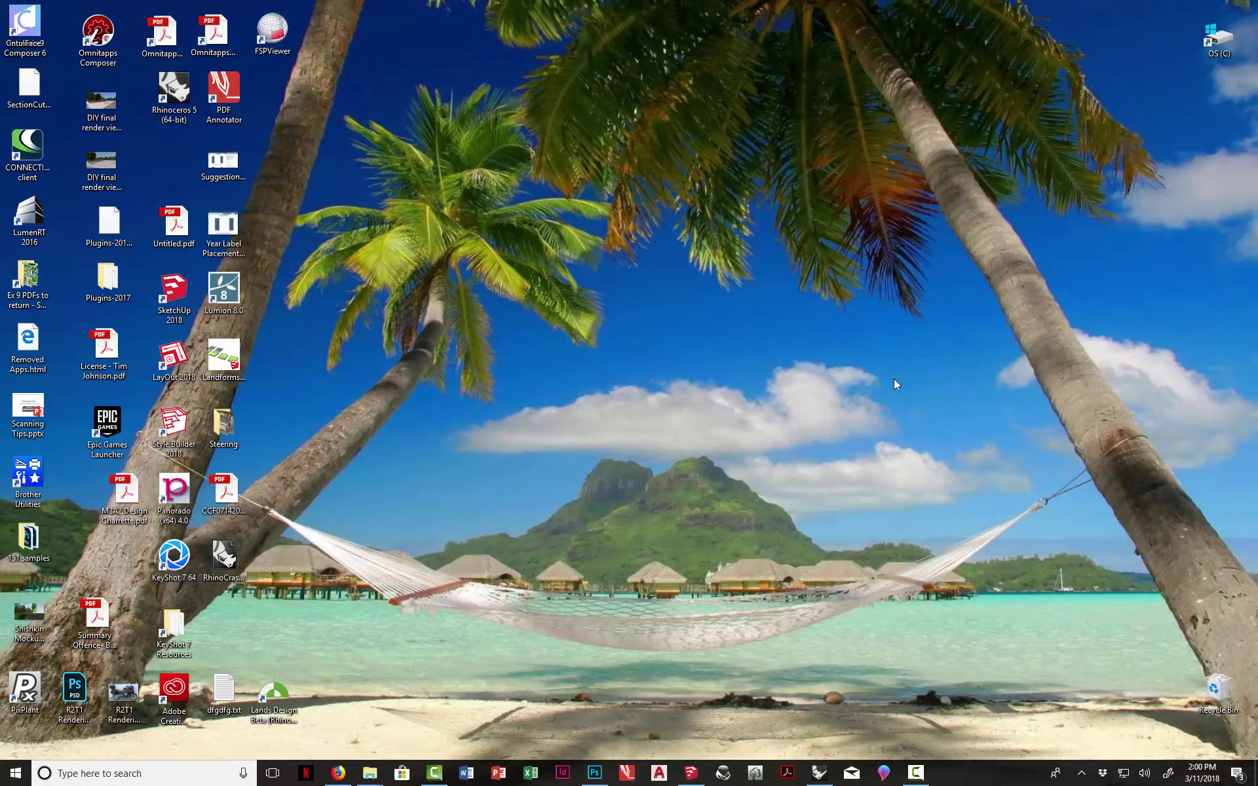
left_click(595, 773)
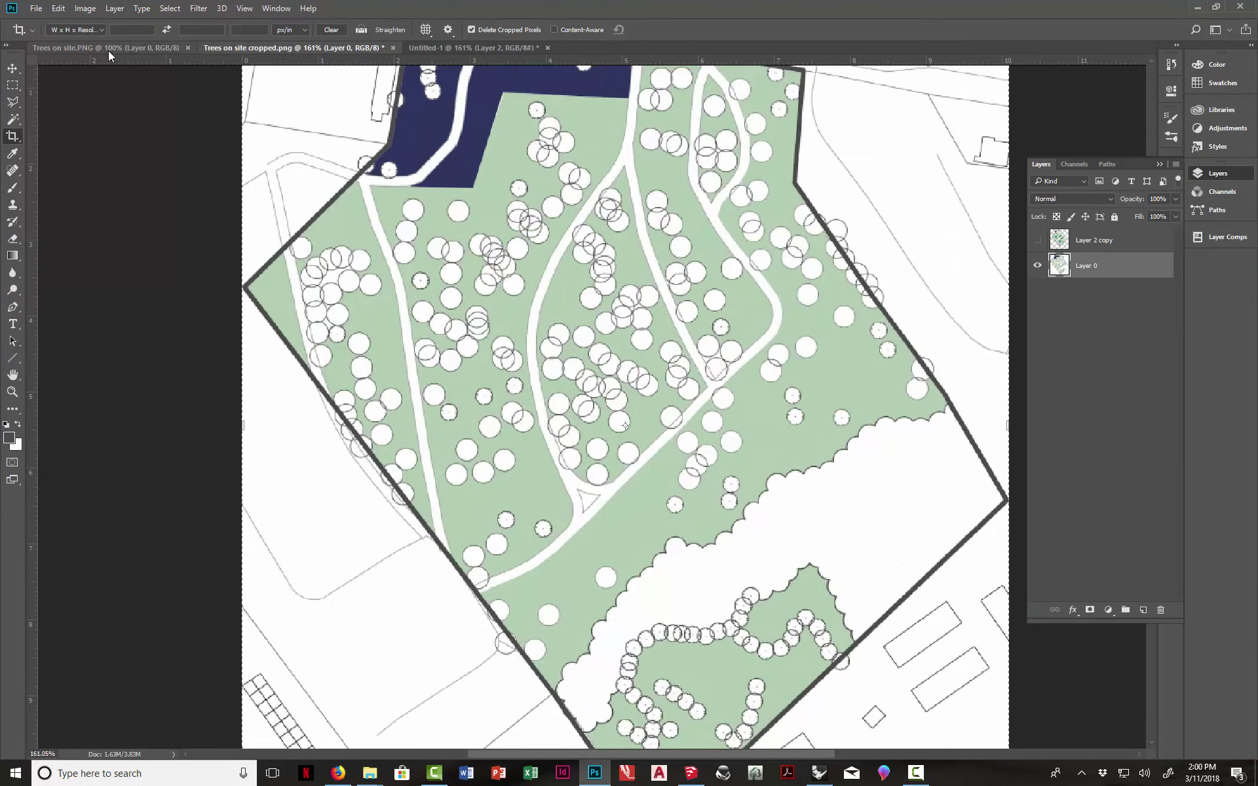
left_click(107, 48)
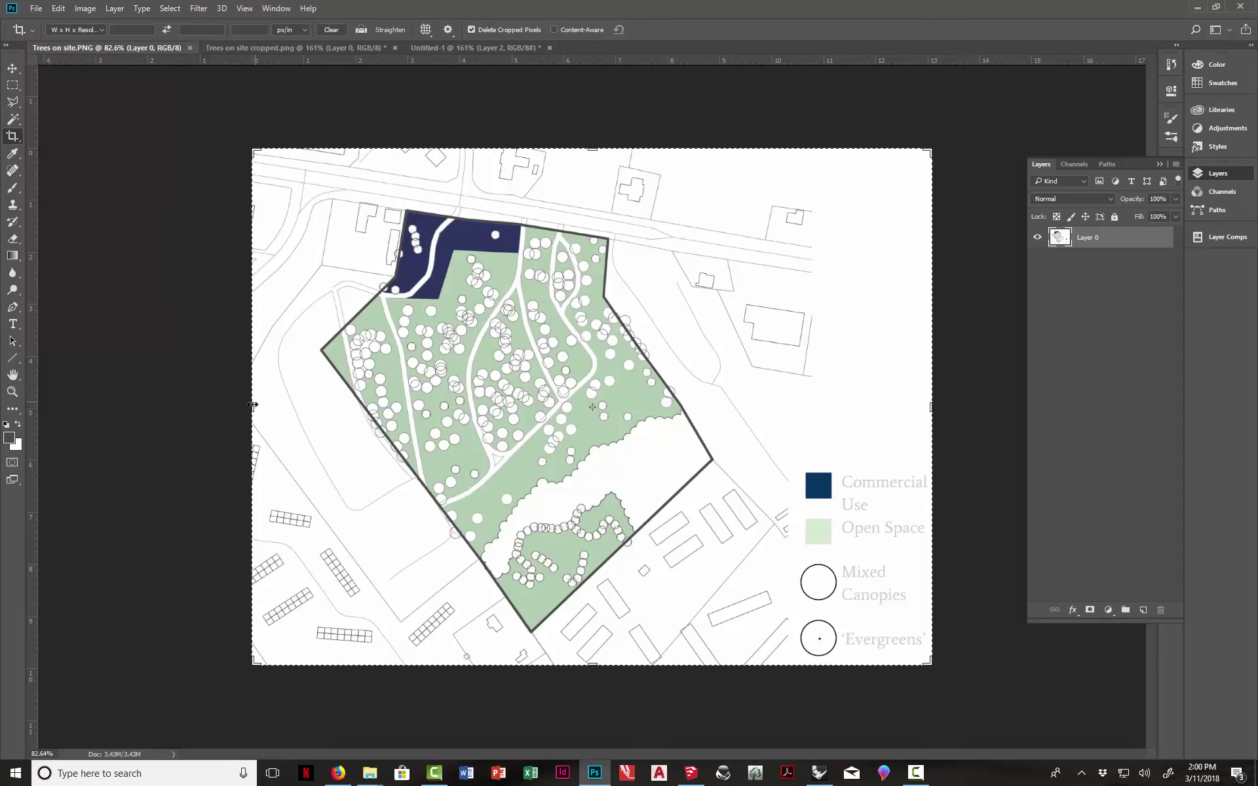
- Pull all four crop edges of Trees on site.PNG in to the site parcel and commit the crop
left_click_drag(253, 405, 287, 402)
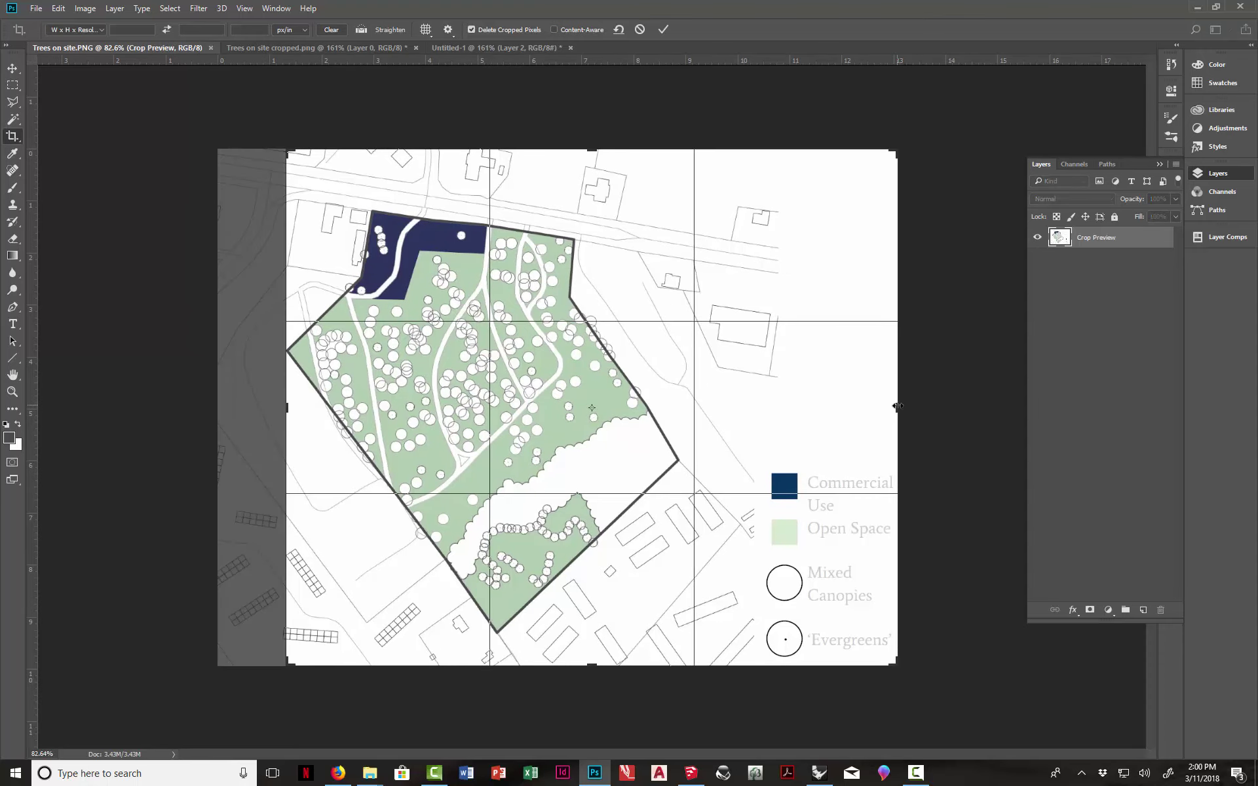
left_click_drag(897, 406, 789, 406)
left_click_drag(592, 151, 587, 182)
mouse_move(593, 633)
left_mouse_down()
mouse_move(590, 615)
mouse_move(577, 617)
left_mouse_up()
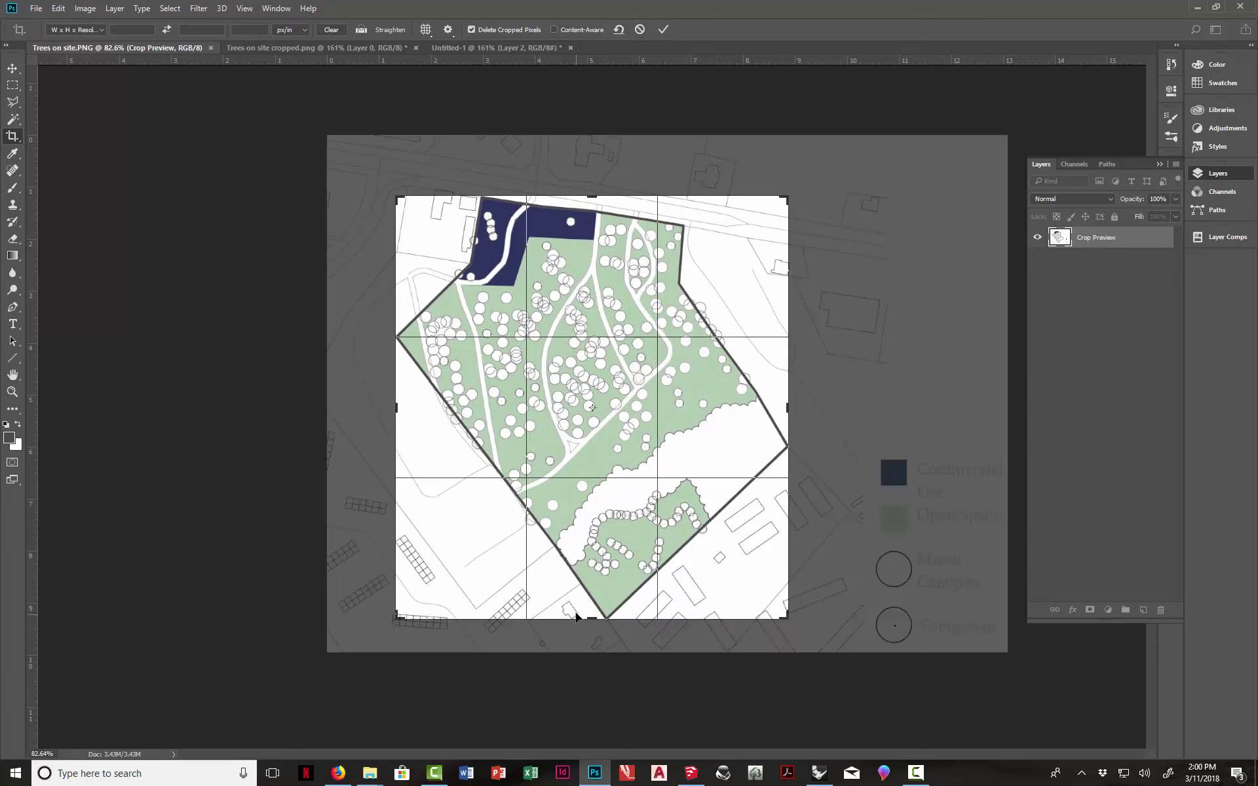
left_click(663, 29)
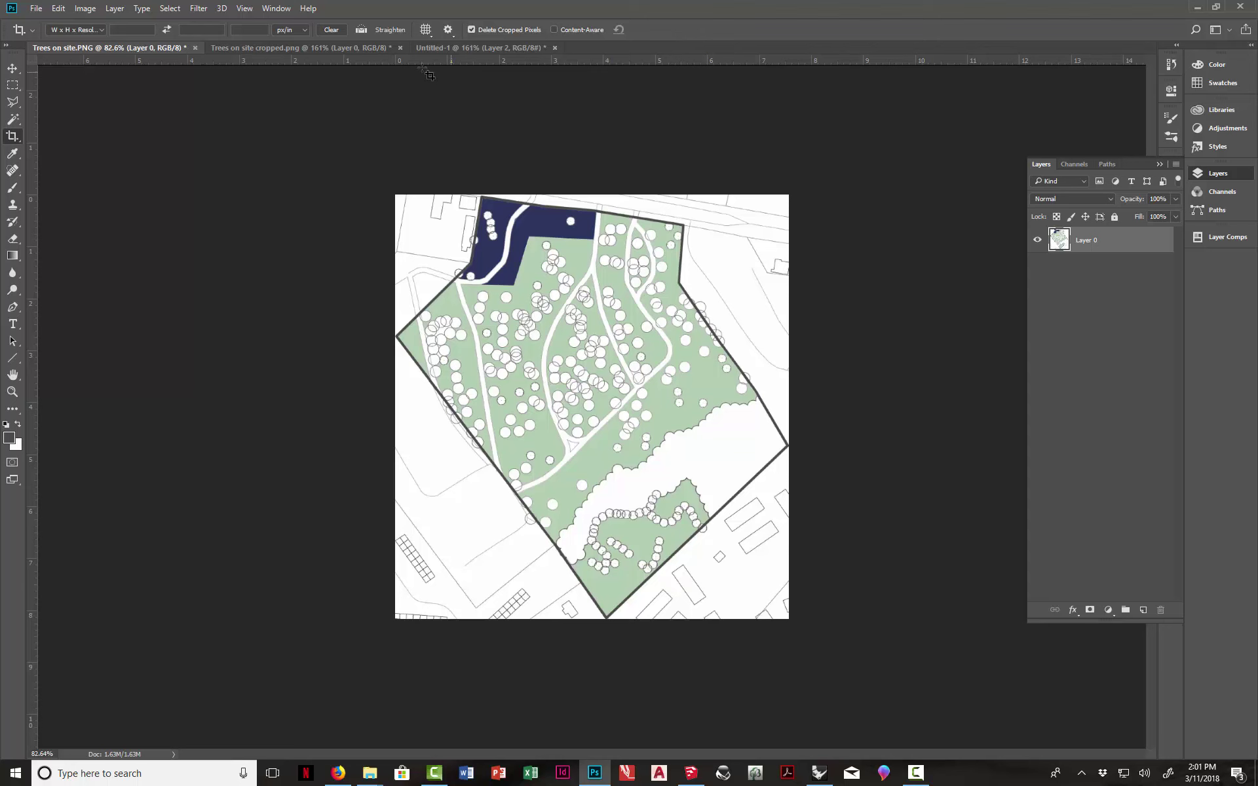
- Turn on the Layer 2 copy housing plan in Trees on site cropped.png, then return to SketchUp
left_click(318, 49)
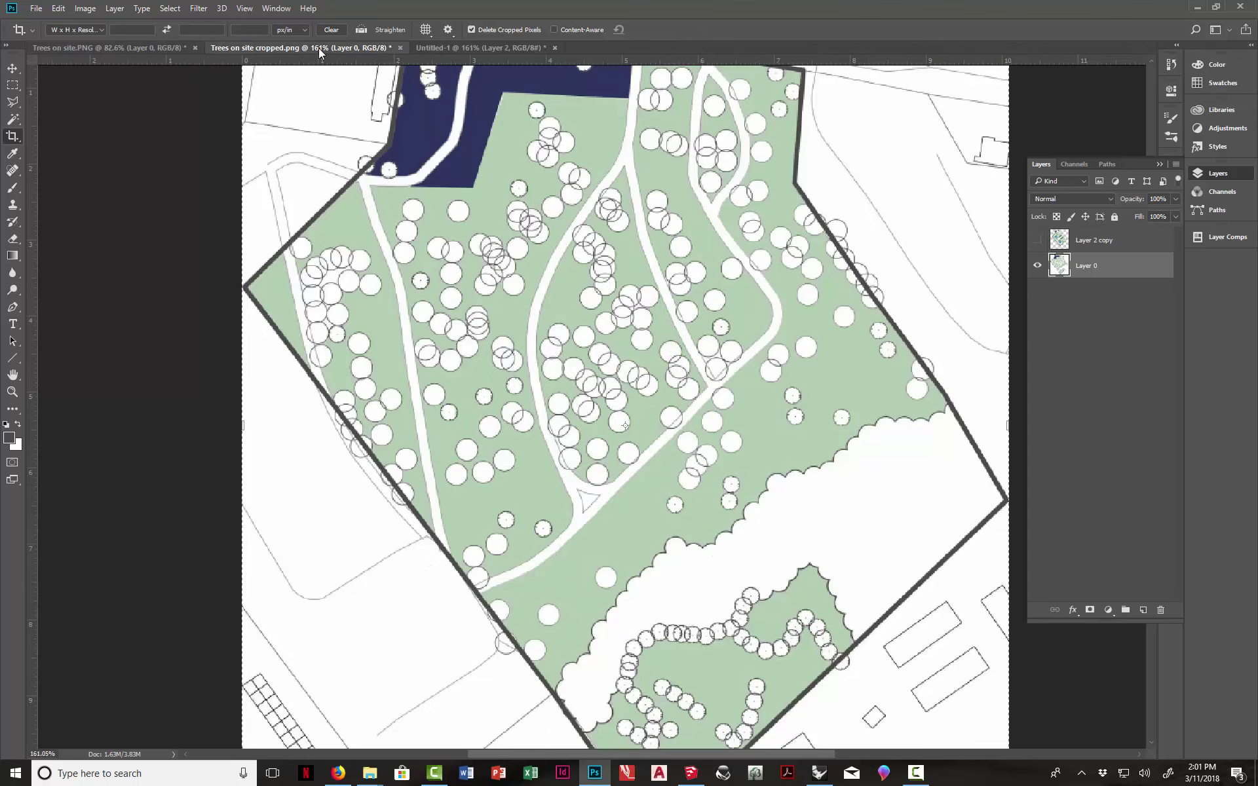
scroll(755, 245, "down", 3, "alt")
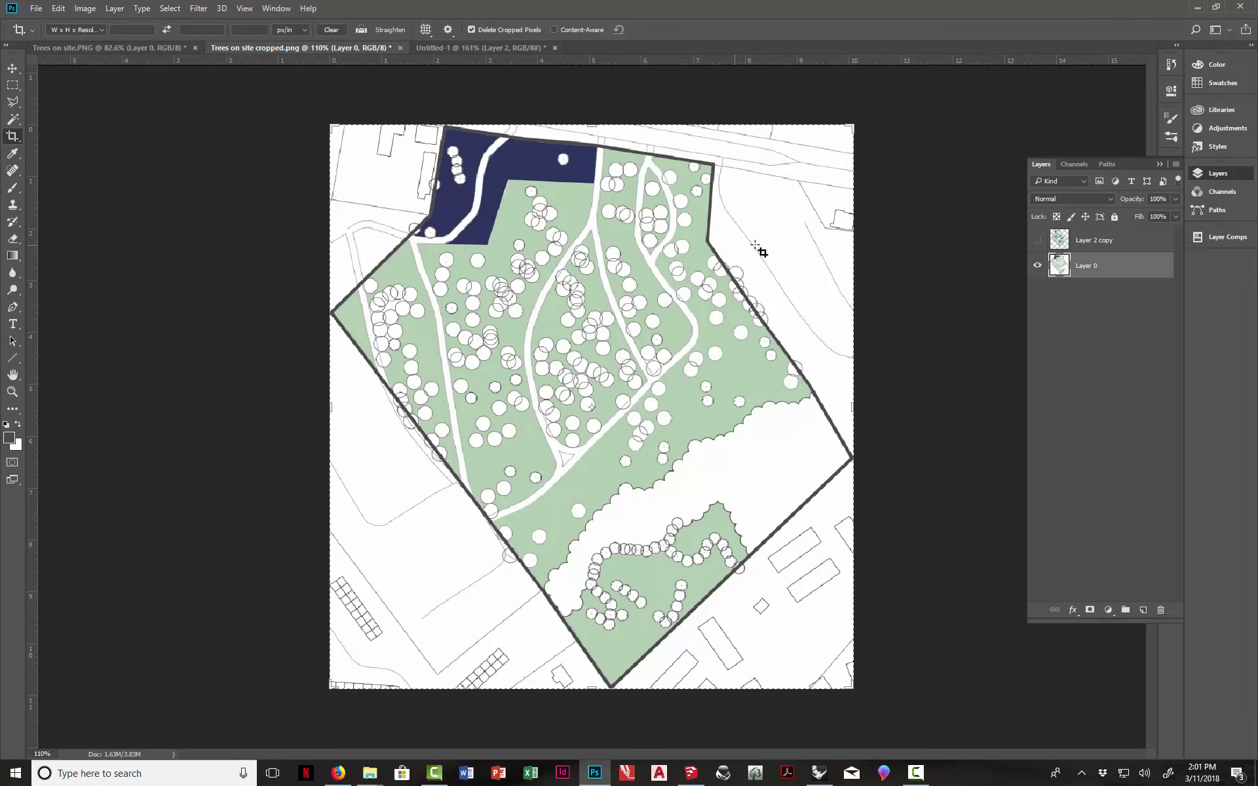
left_click(1038, 240)
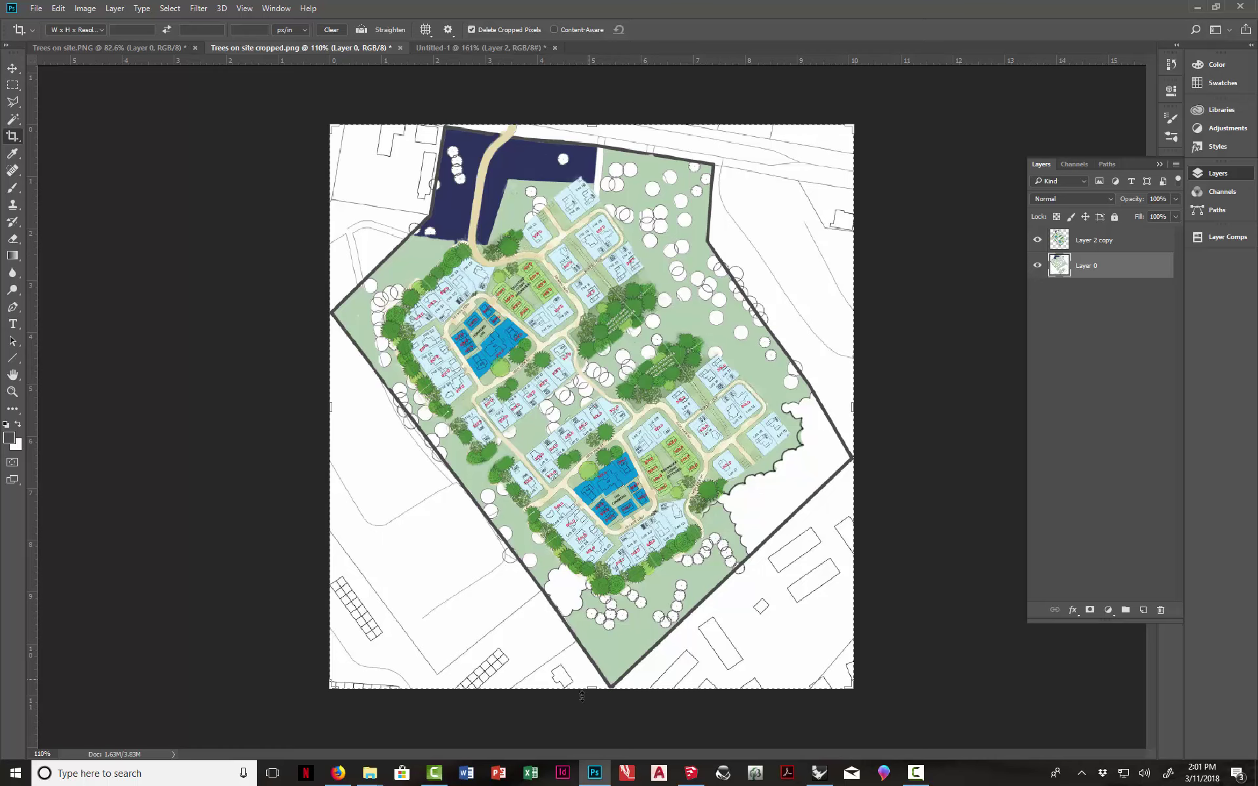
left_click(690, 776)
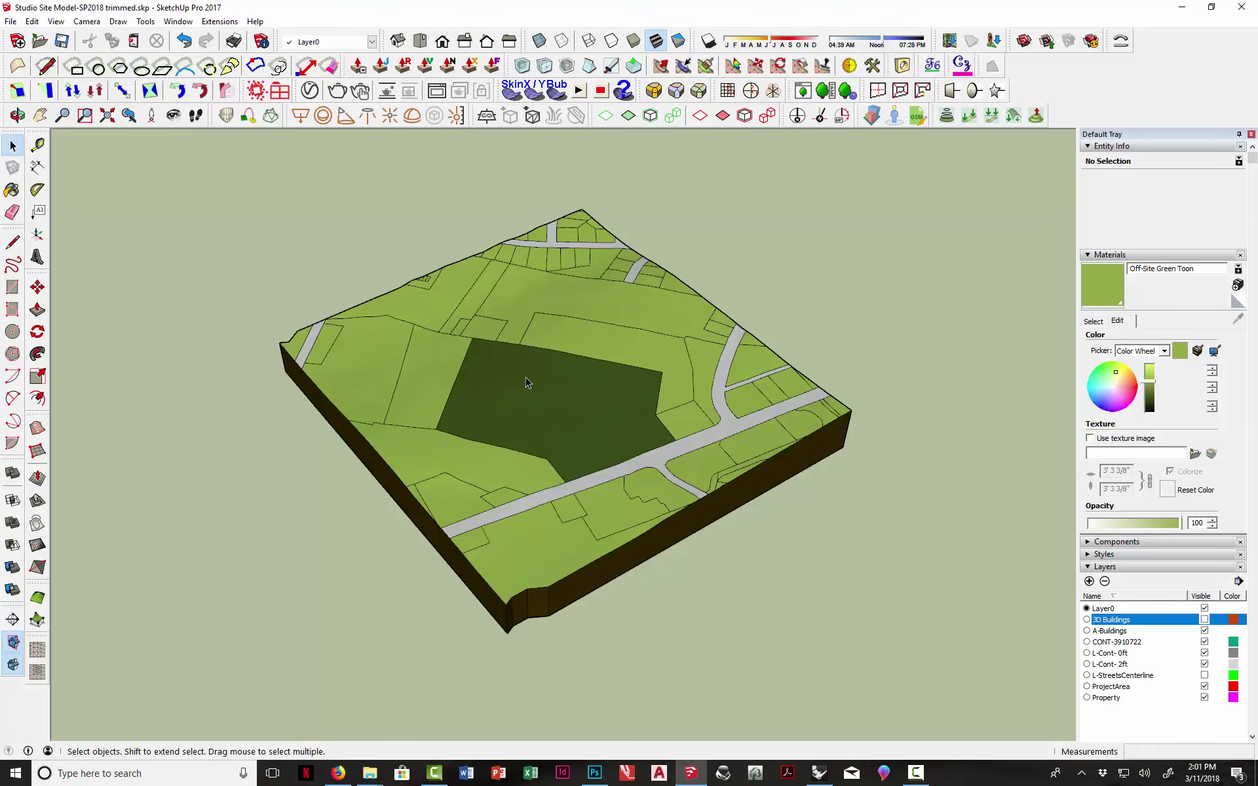
left_click(528, 397)
middle_click_drag(527, 398, 635, 273)
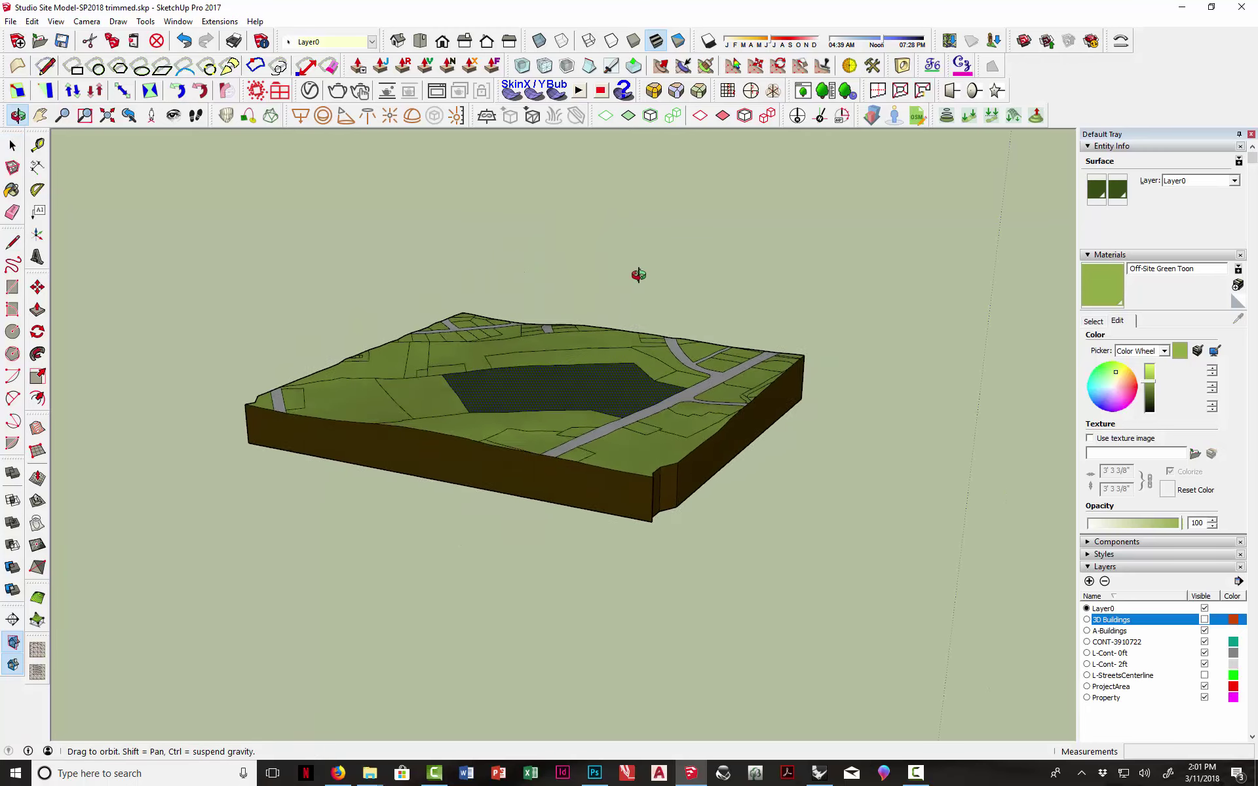
scroll(569, 411, "up", 5)
middle_click_drag(569, 411, 470, 441)
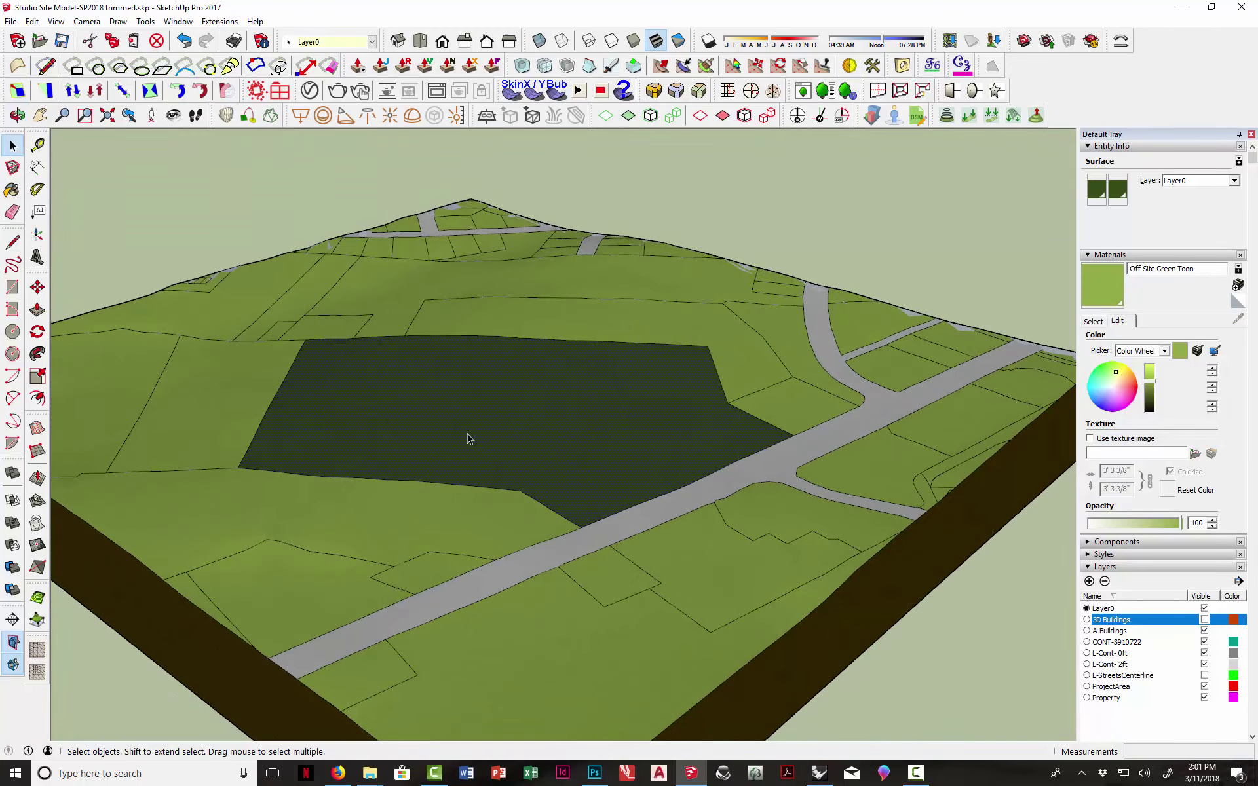
left_click(114, 199)
left_click(56, 21)
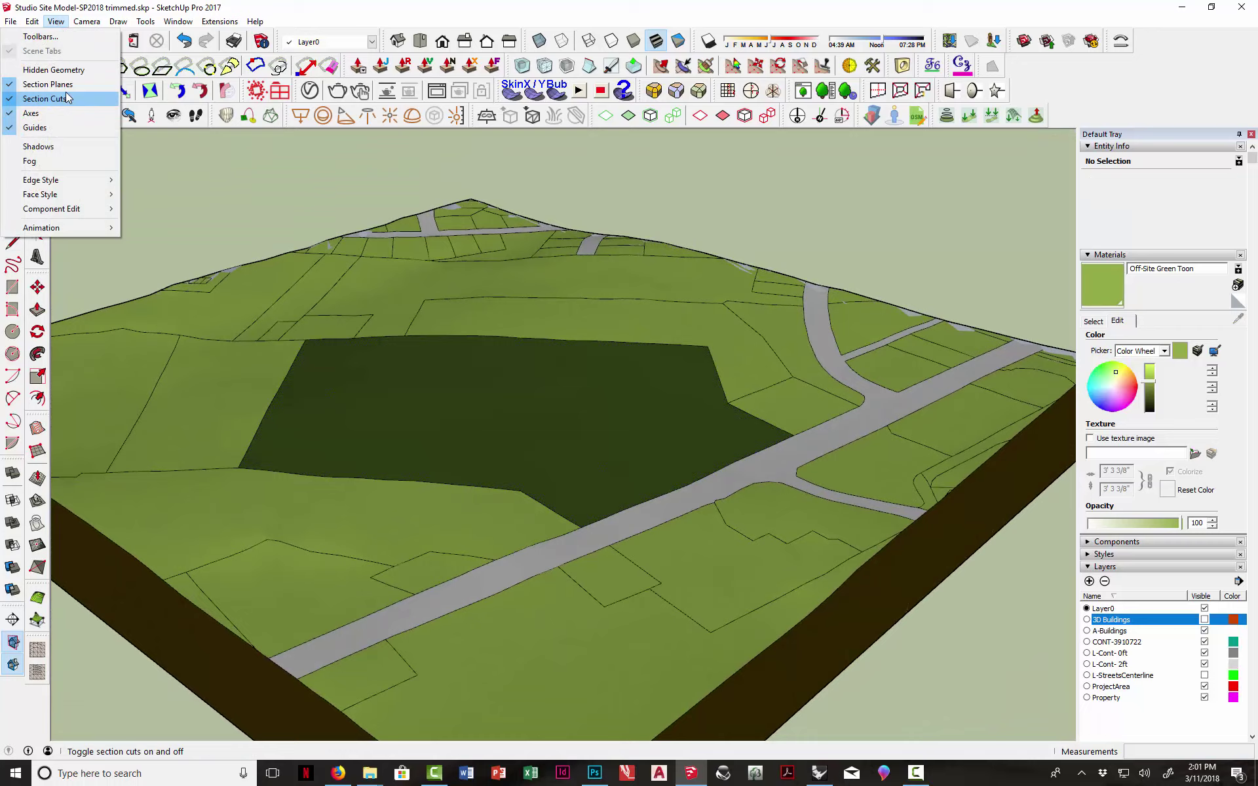
left_click(67, 76)
scroll(511, 275, "down", 5)
middle_click_drag(511, 276, 521, 356)
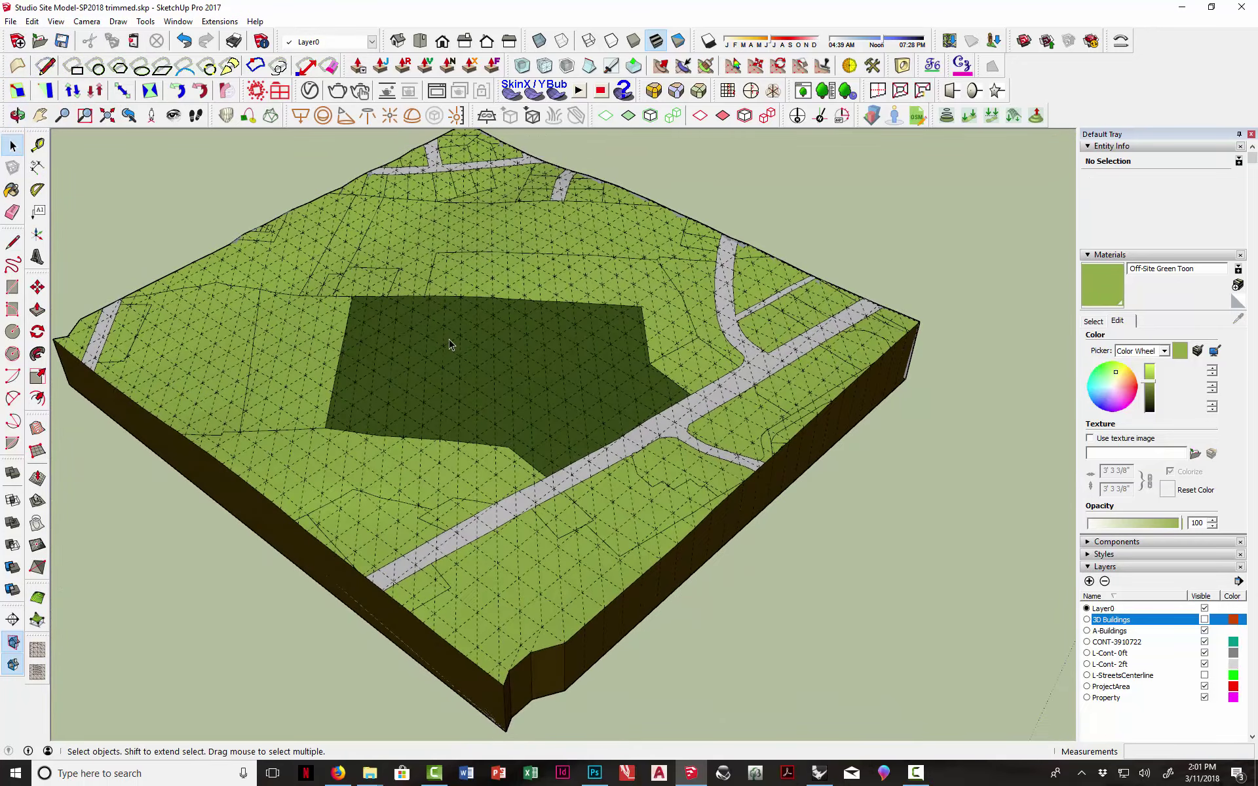
scroll(550, 411, "down", 2)
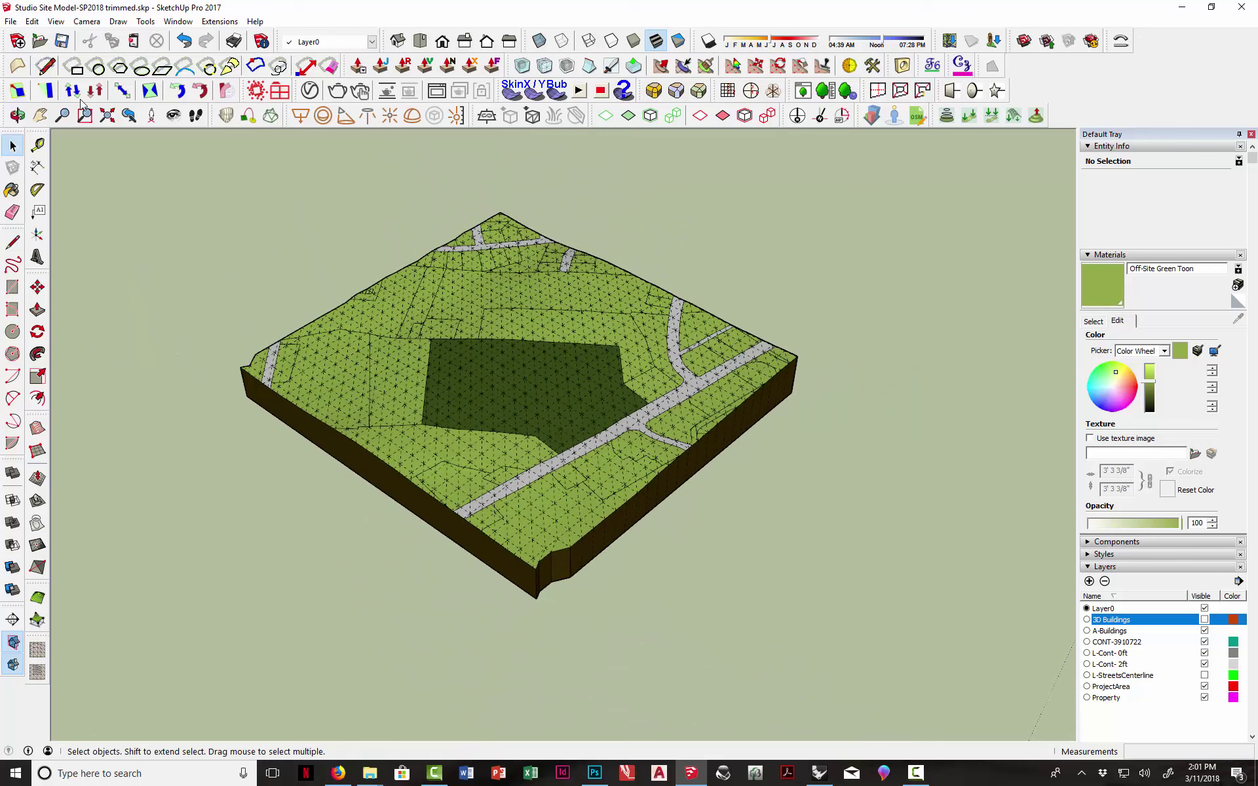
left_click(56, 21)
left_click(66, 73)
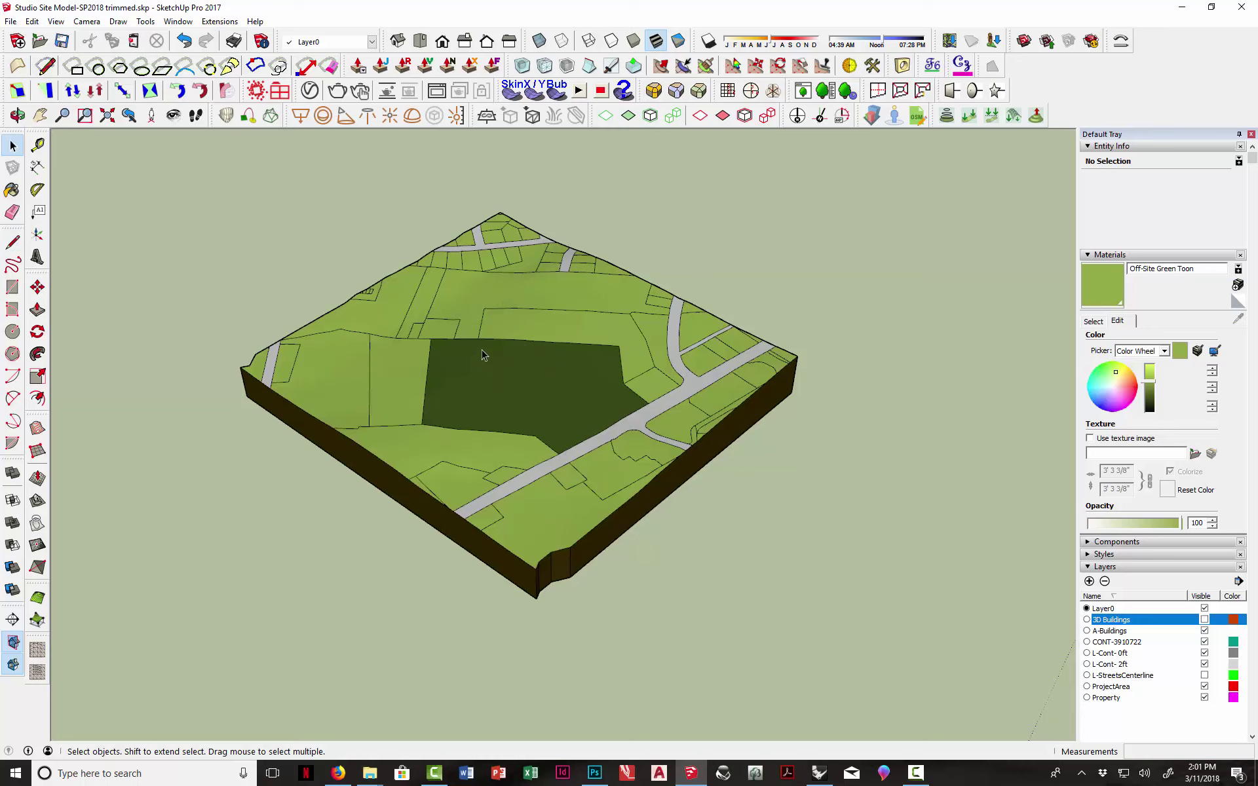
scroll(522, 354, "down", 3)
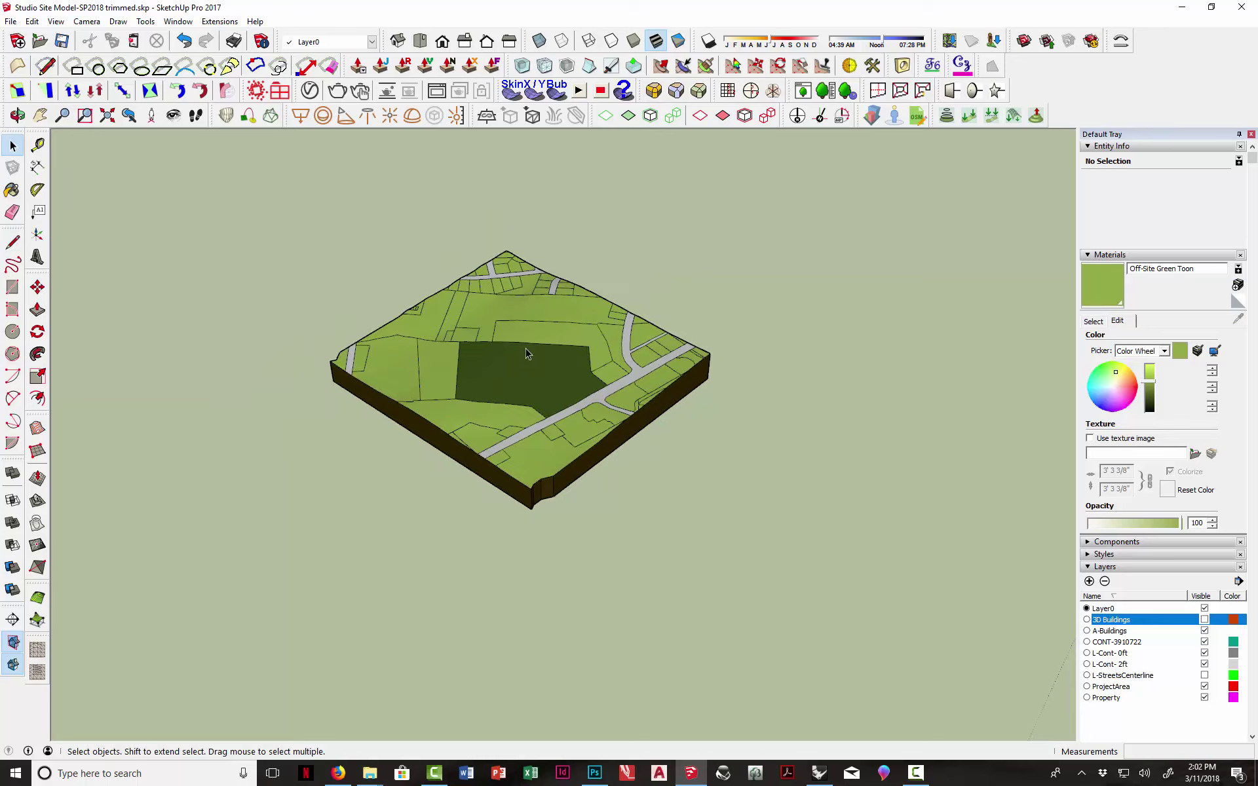
- View the site from Top with Parallel Projection
left_click(420, 40)
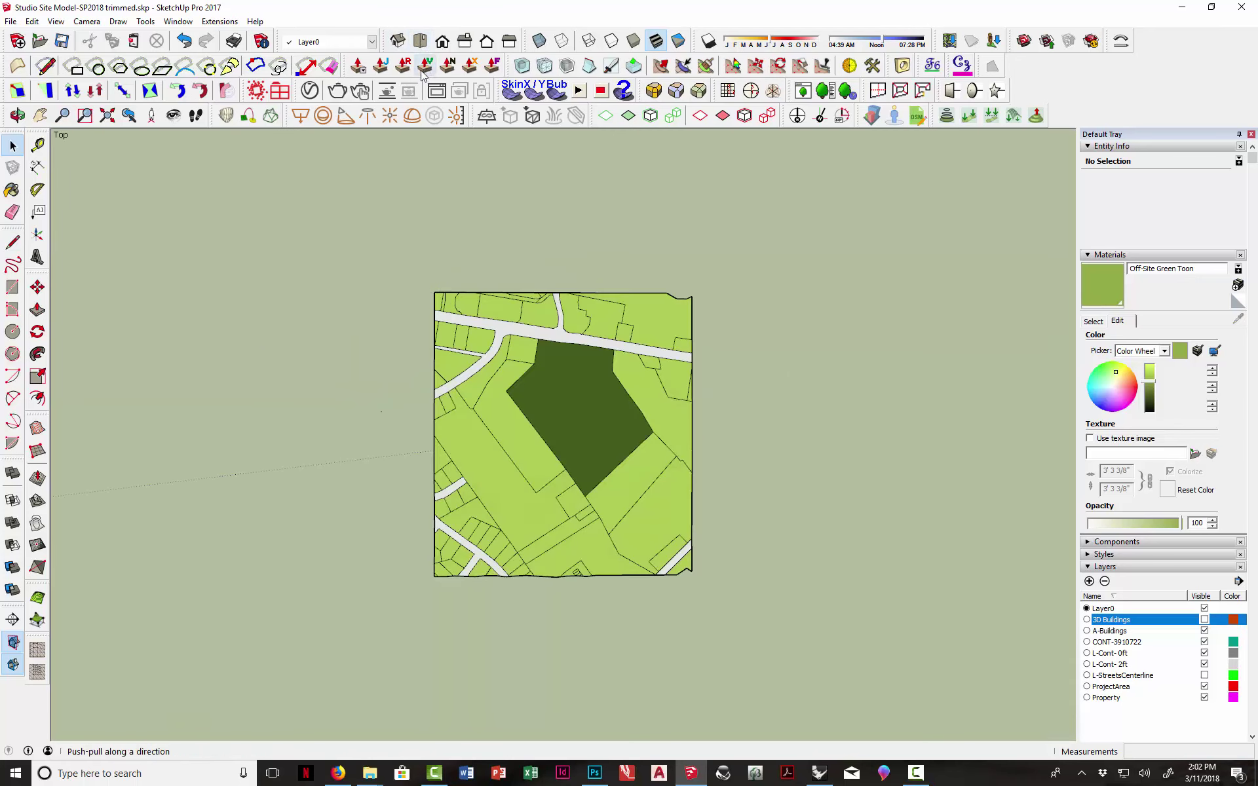
left_click(87, 21)
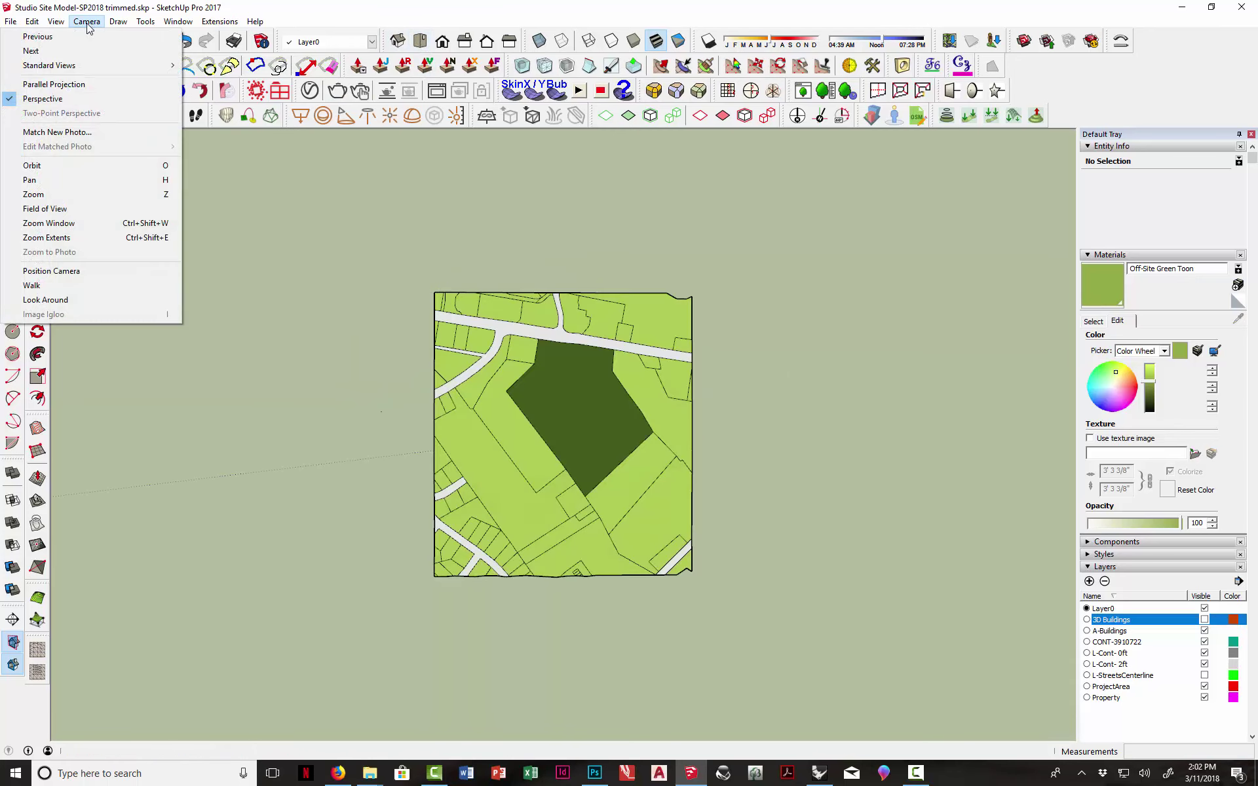
left_click(82, 84)
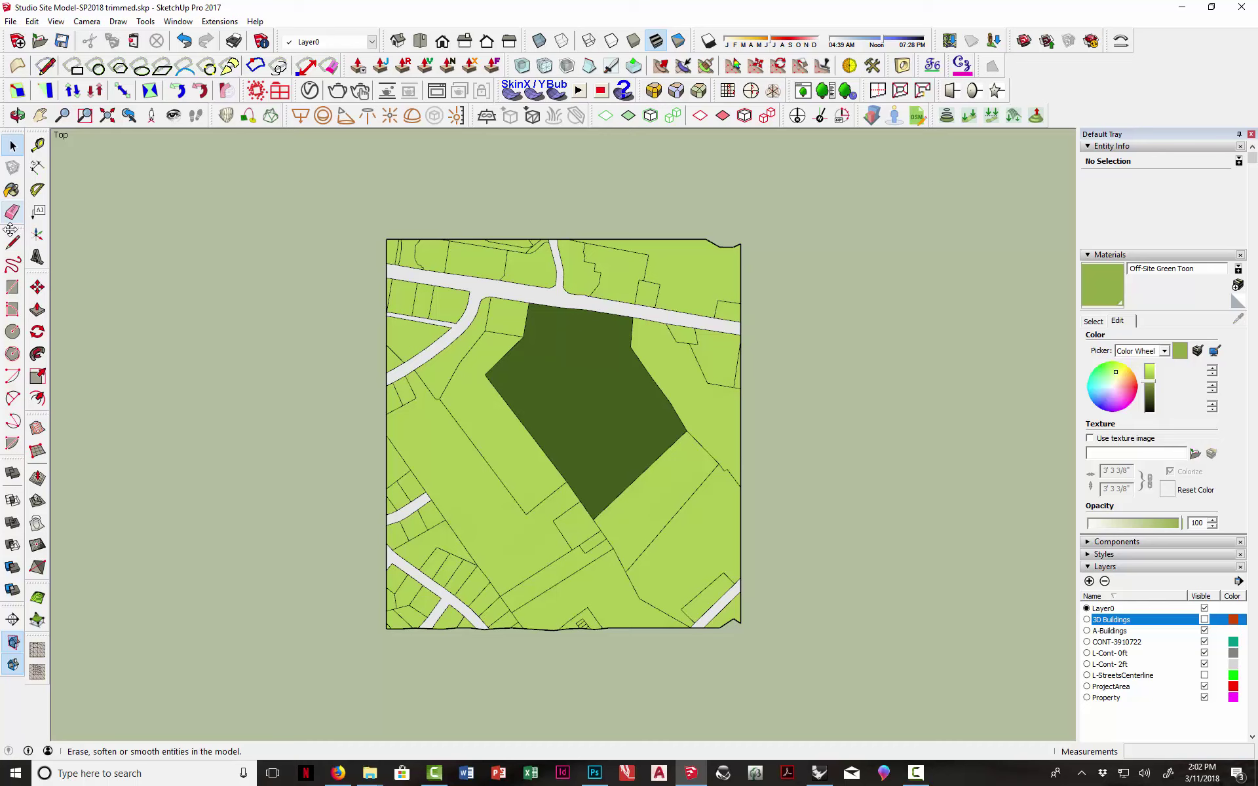
- Draw a rectangle extending beyond the terrain on every side, then return to Iso view
left_click(11, 288)
left_click(350, 220)
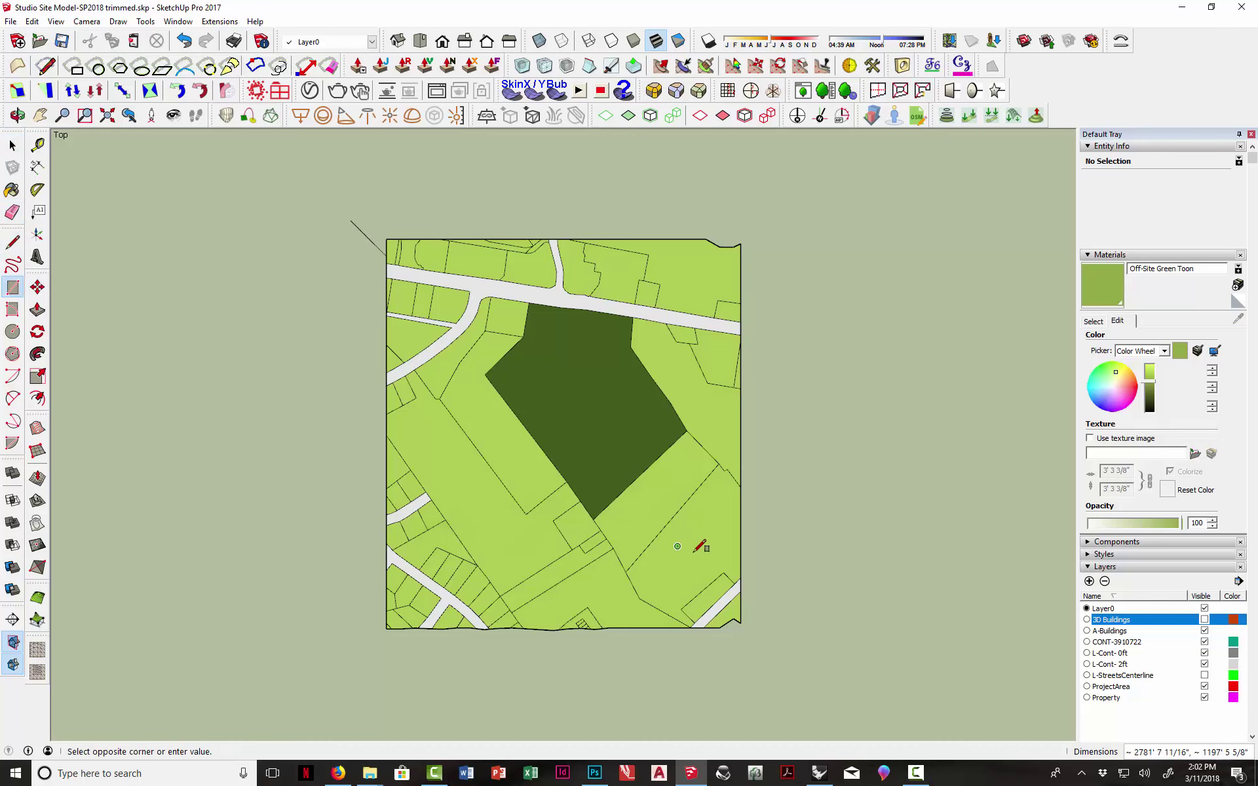
left_click(769, 654)
left_click(13, 145)
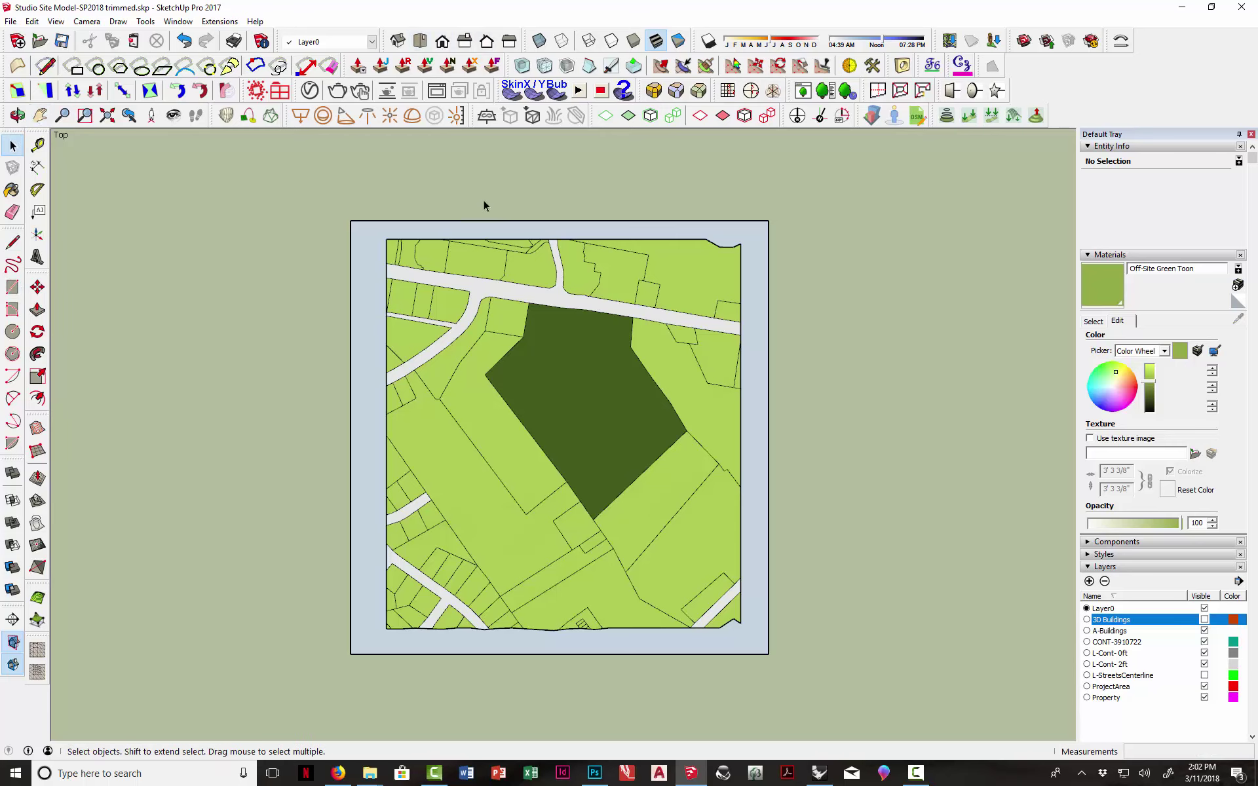
left_click(399, 42)
scroll(514, 332, "down", 5)
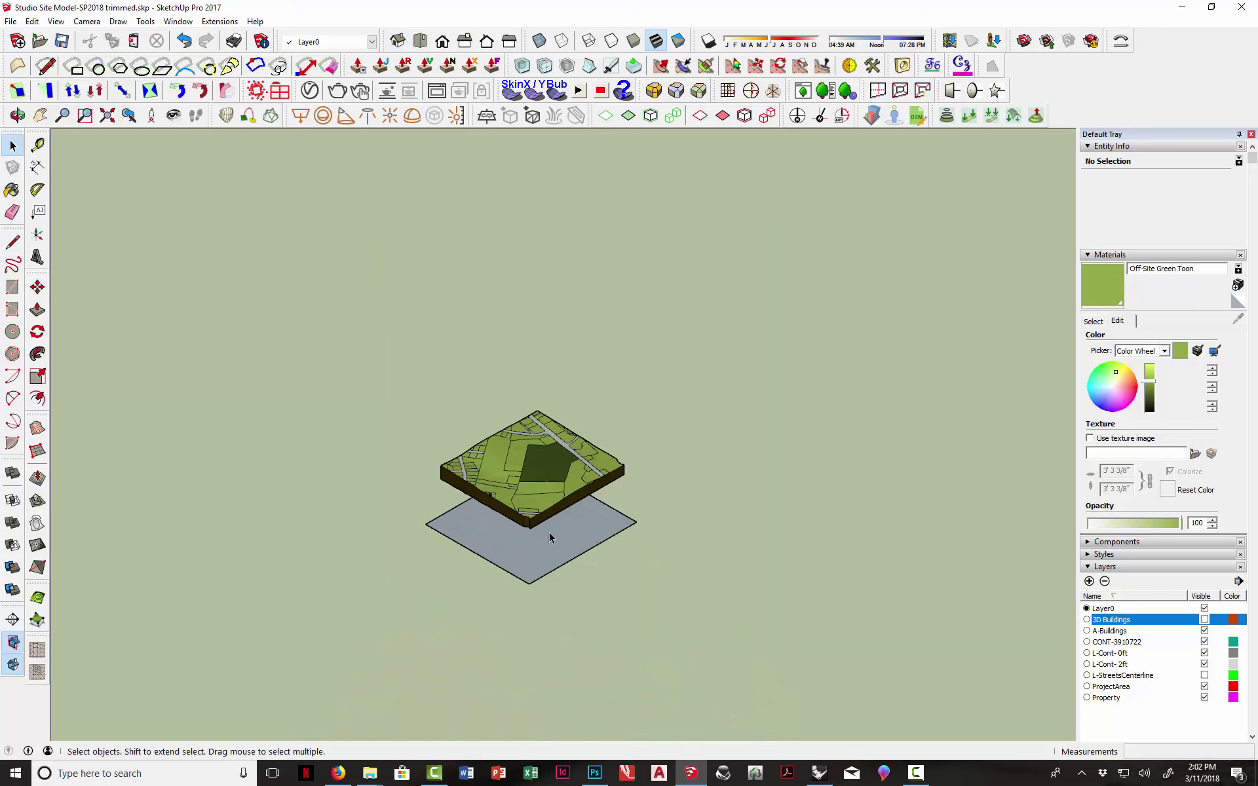
- Move the grey ground plane straight up to float high above the terrain
double_click(567, 528)
key("m")
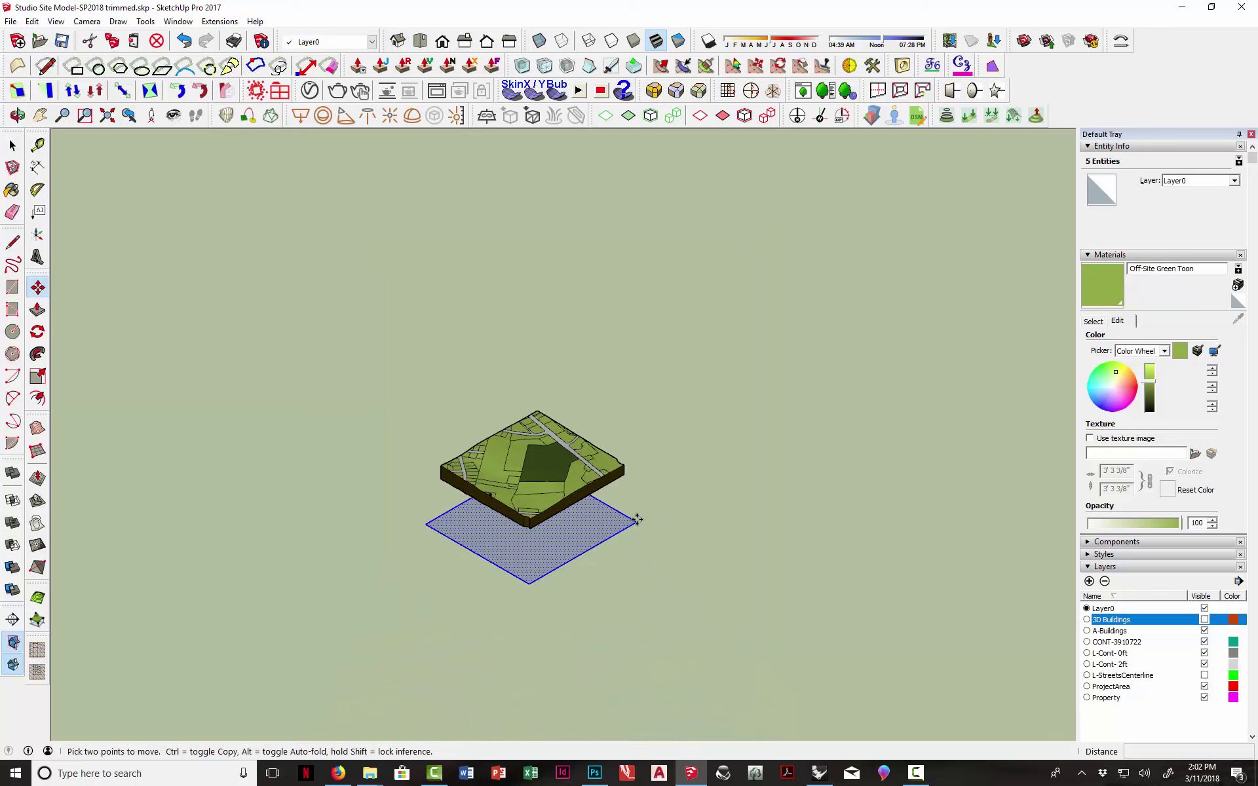
left_click(636, 523)
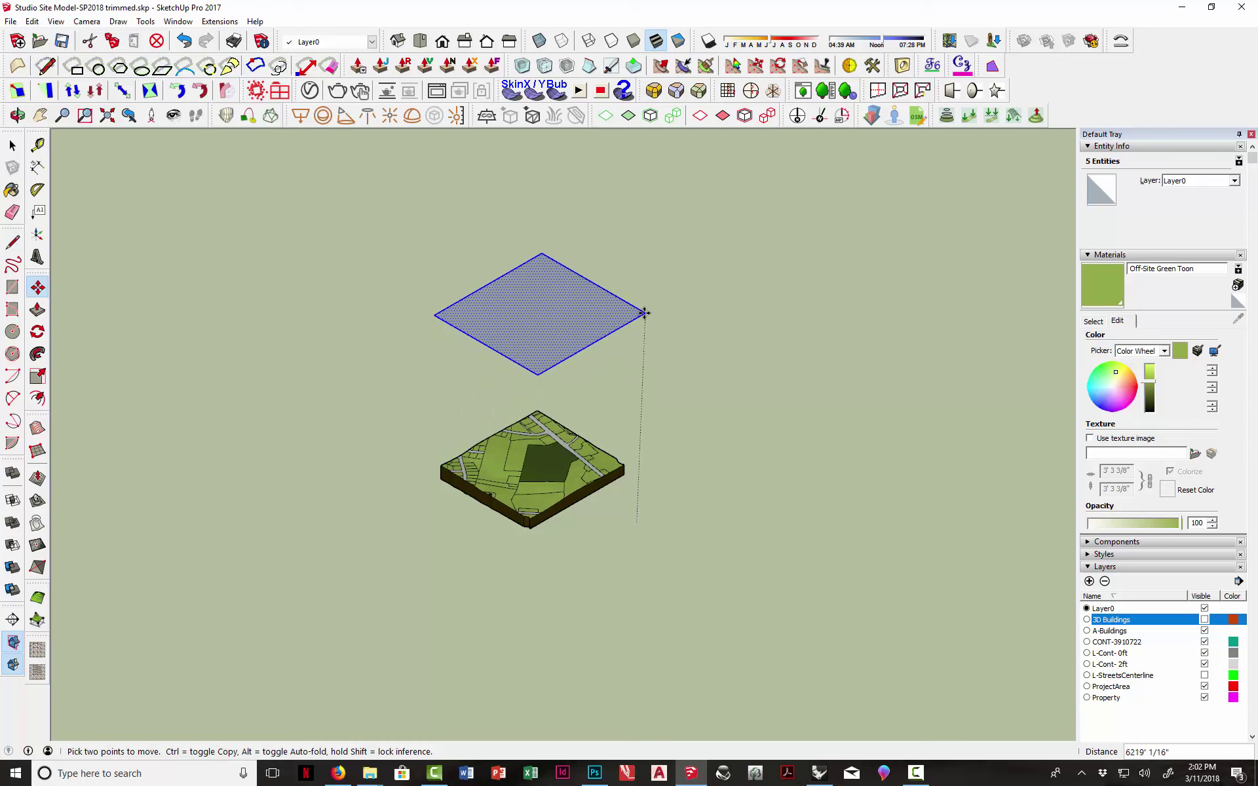
left_click(637, 305)
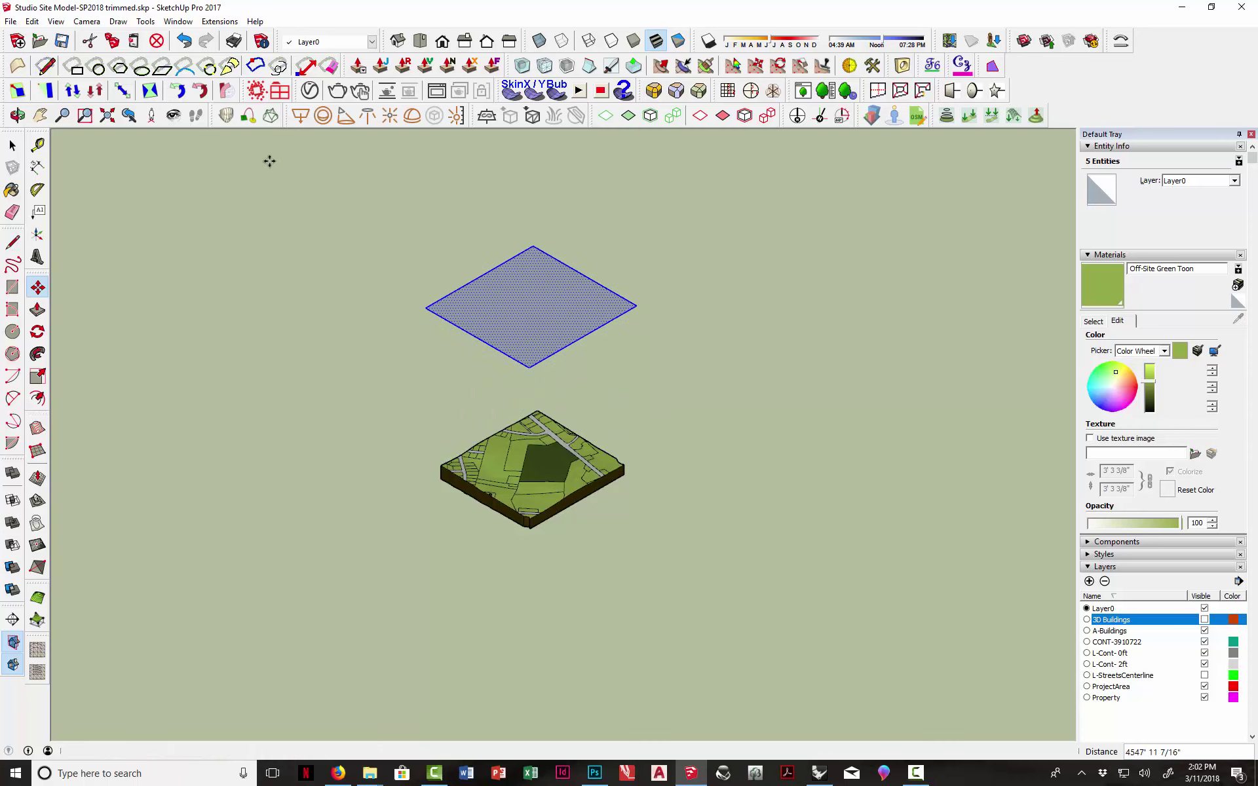
left_click(12, 144)
- Switch the camera back to Perspective, zoom out, and pick the dark terrain polygon
left_click(87, 21)
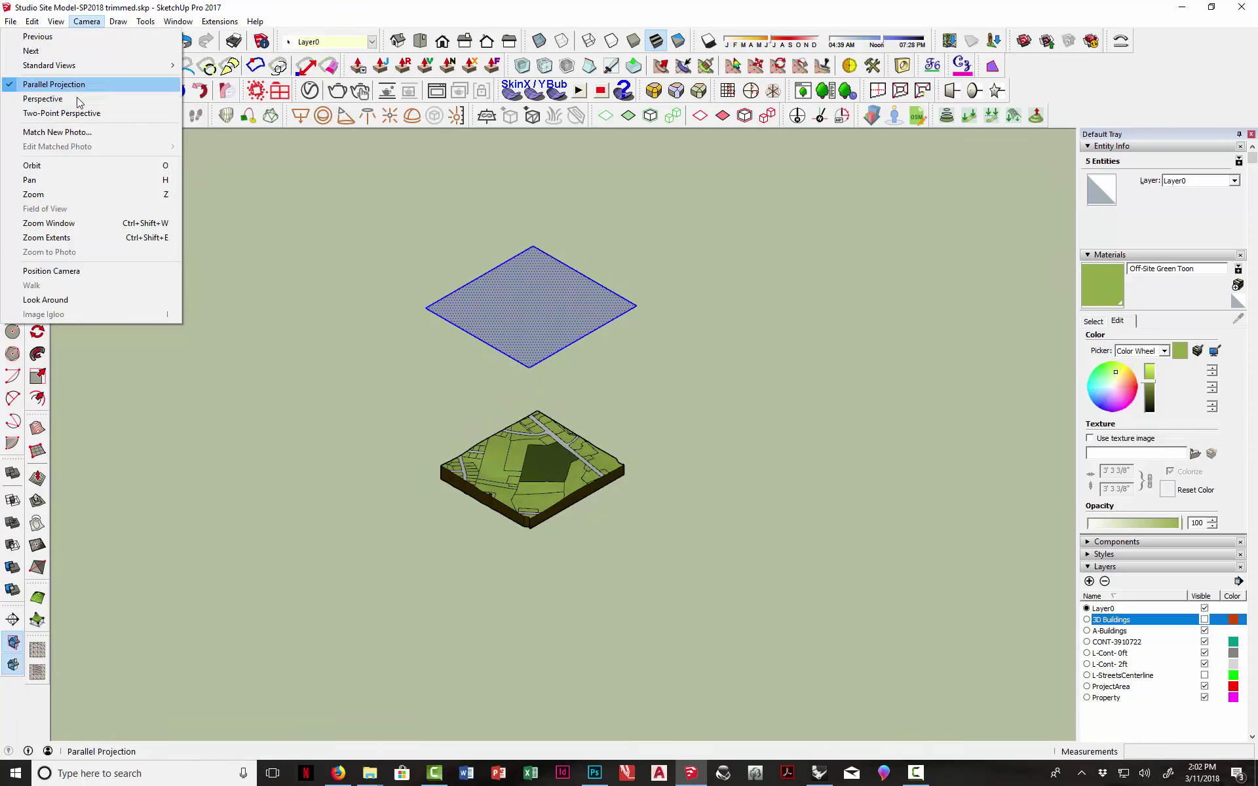
left_click(78, 100)
scroll(467, 452, "down", 2)
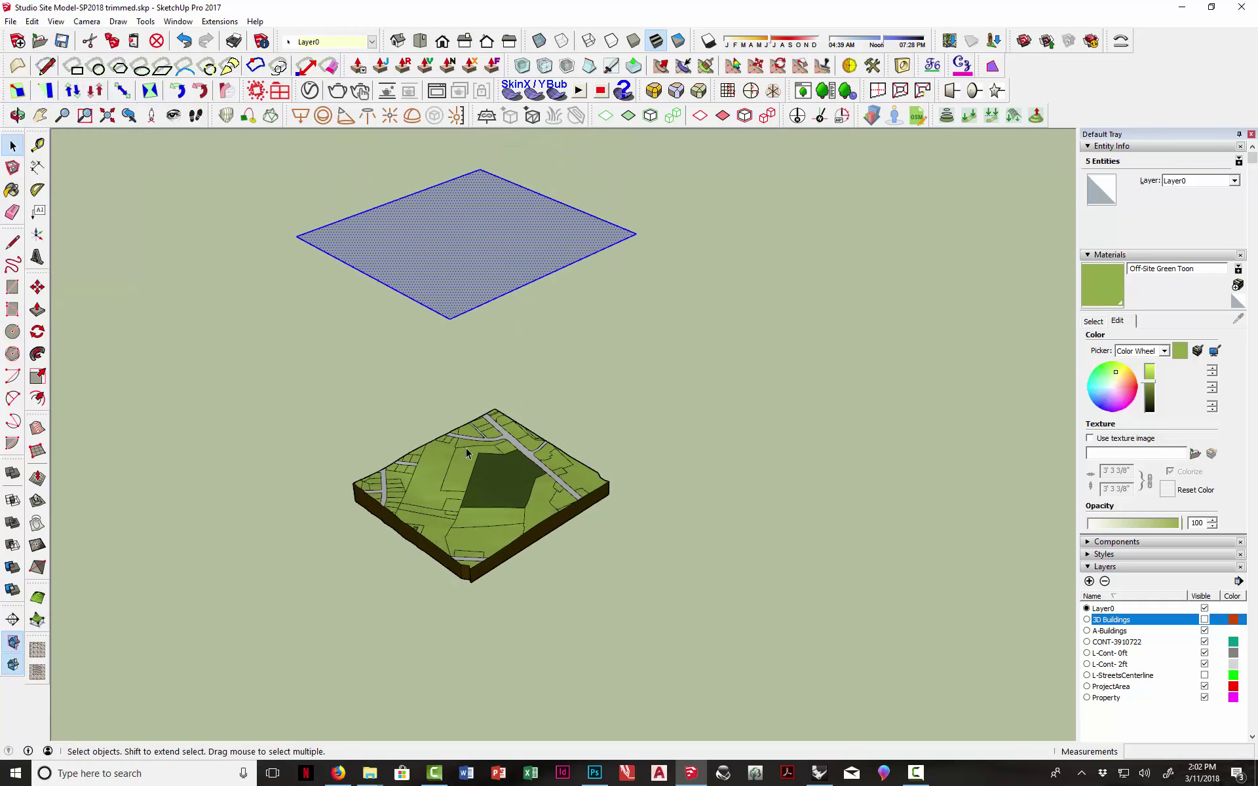
scroll(467, 452, "down", 1)
left_click(488, 473)
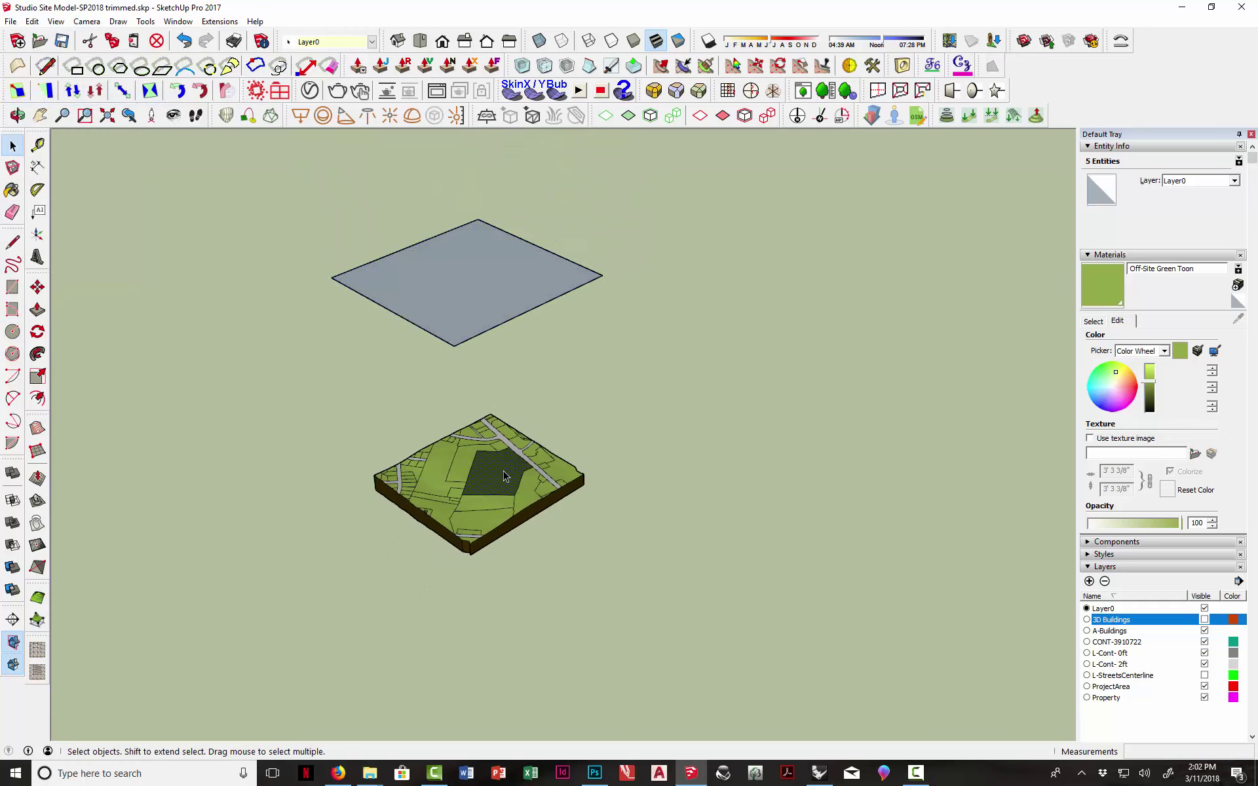
- Drape the dark site polygon onto the raised plane with Sandbox Drape
double_click(487, 474)
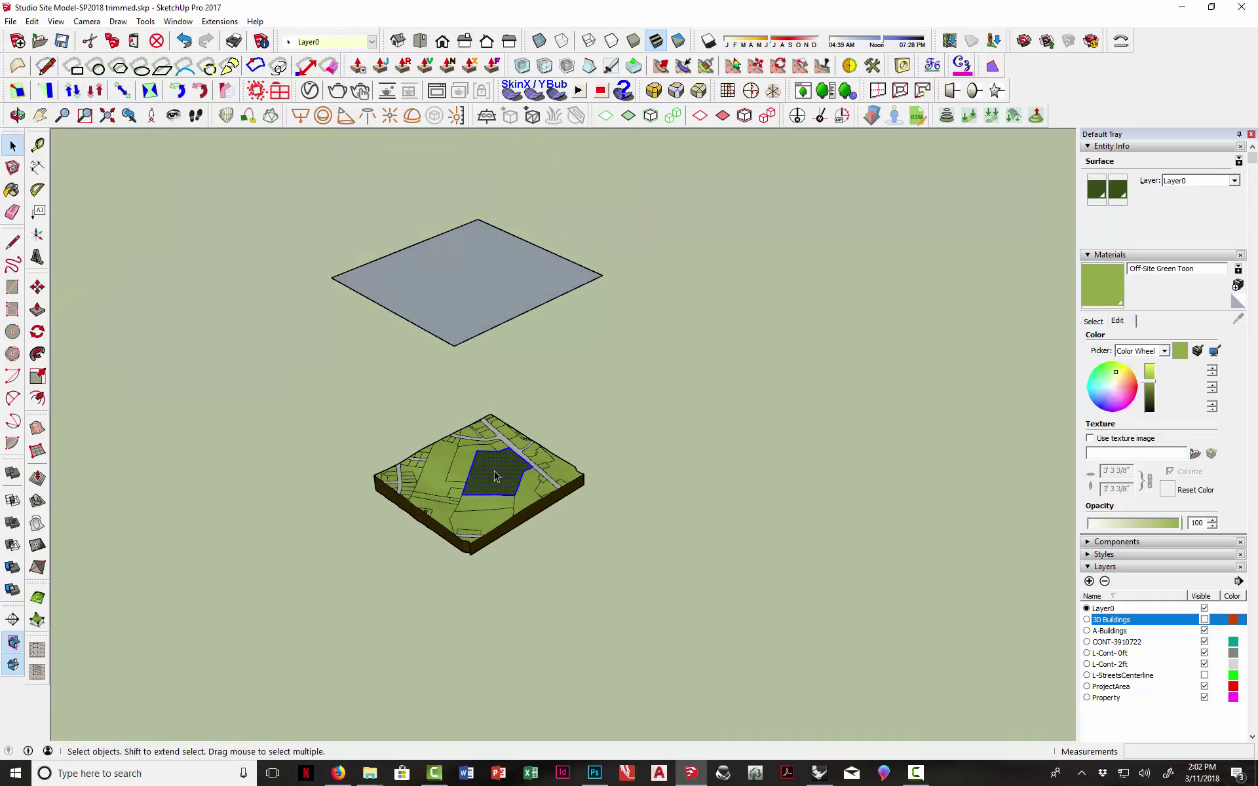
left_click(37, 522)
left_click(429, 269)
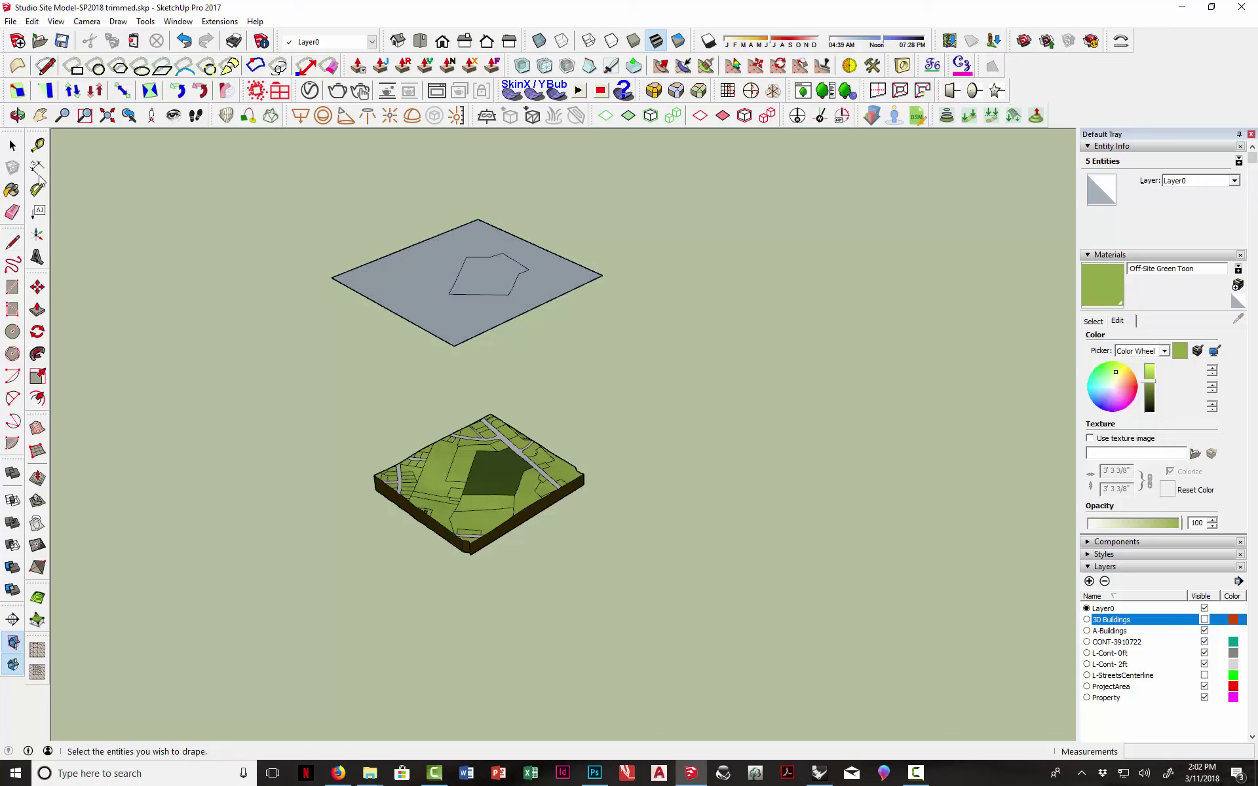
- Erase the raised square's outer edges so only the draped polygon face remains
left_click(12, 211)
mouse_move(340, 315)
left_mouse_down()
mouse_move(386, 236)
mouse_move(547, 288)
mouse_move(580, 315)
mouse_move(598, 256)
mouse_move(520, 256)
left_mouse_up()
scroll(508, 267, "up", 3)
scroll(429, 296, "down", 2)
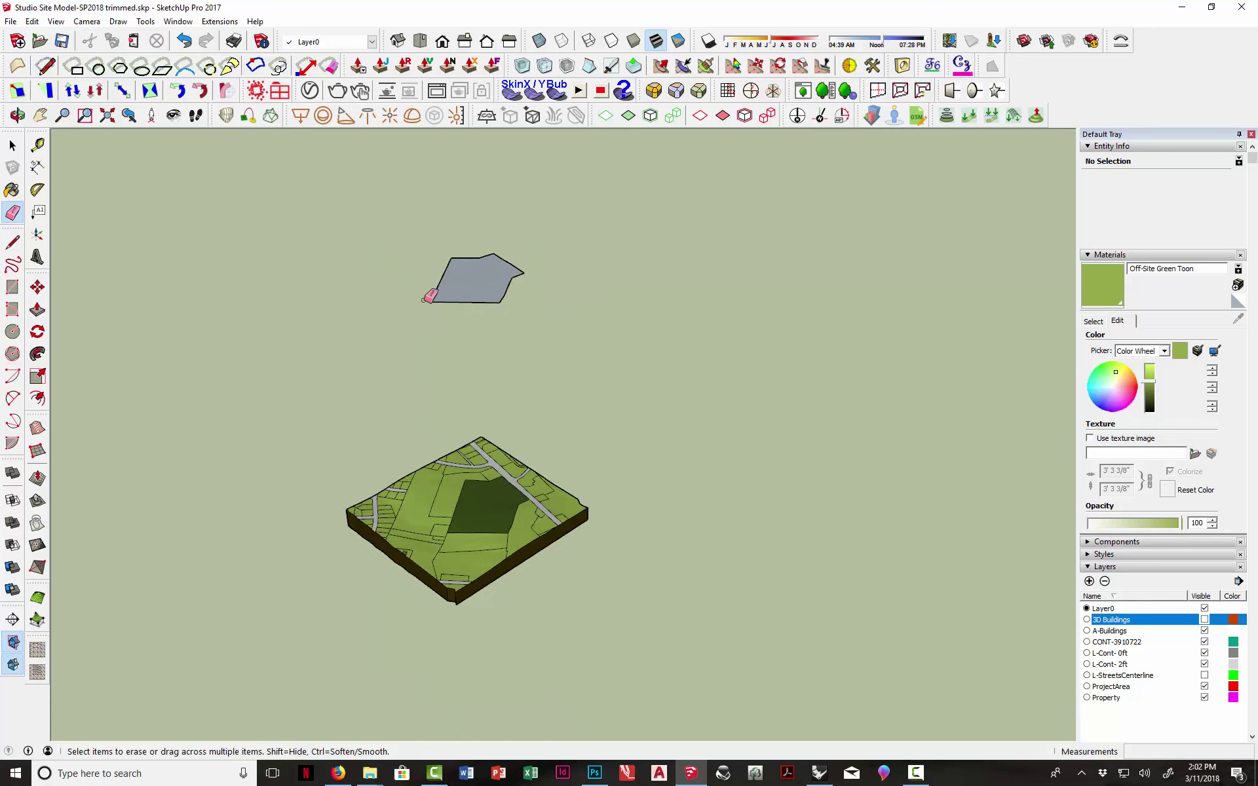
mouse_move(429, 296)
middle_mouse_down()
mouse_move(598, 384)
mouse_move(253, 367)
mouse_move(419, 292)
middle_mouse_up()
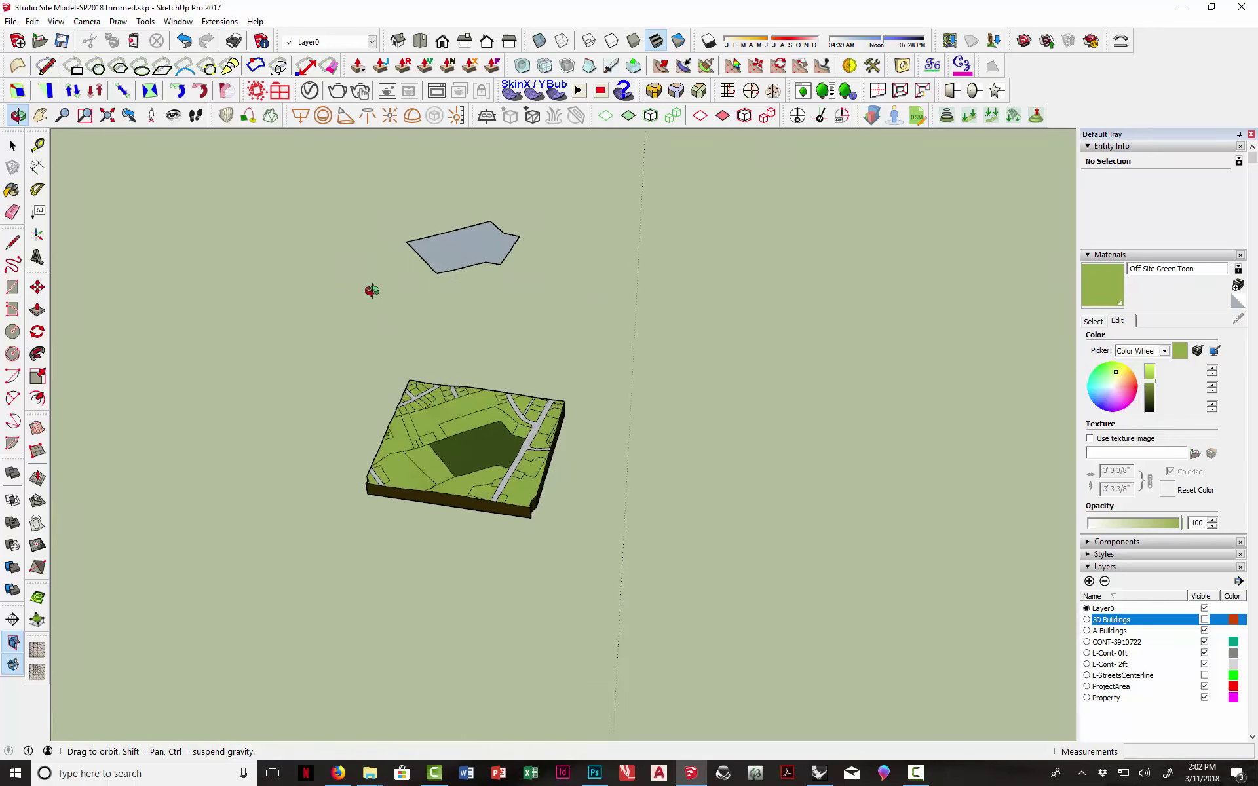
mouse_move(372, 290)
left_mouse_down()
mouse_move(393, 391)
mouse_move(253, 483)
left_mouse_up()
key("e")
scroll(441, 348, "up", 3)
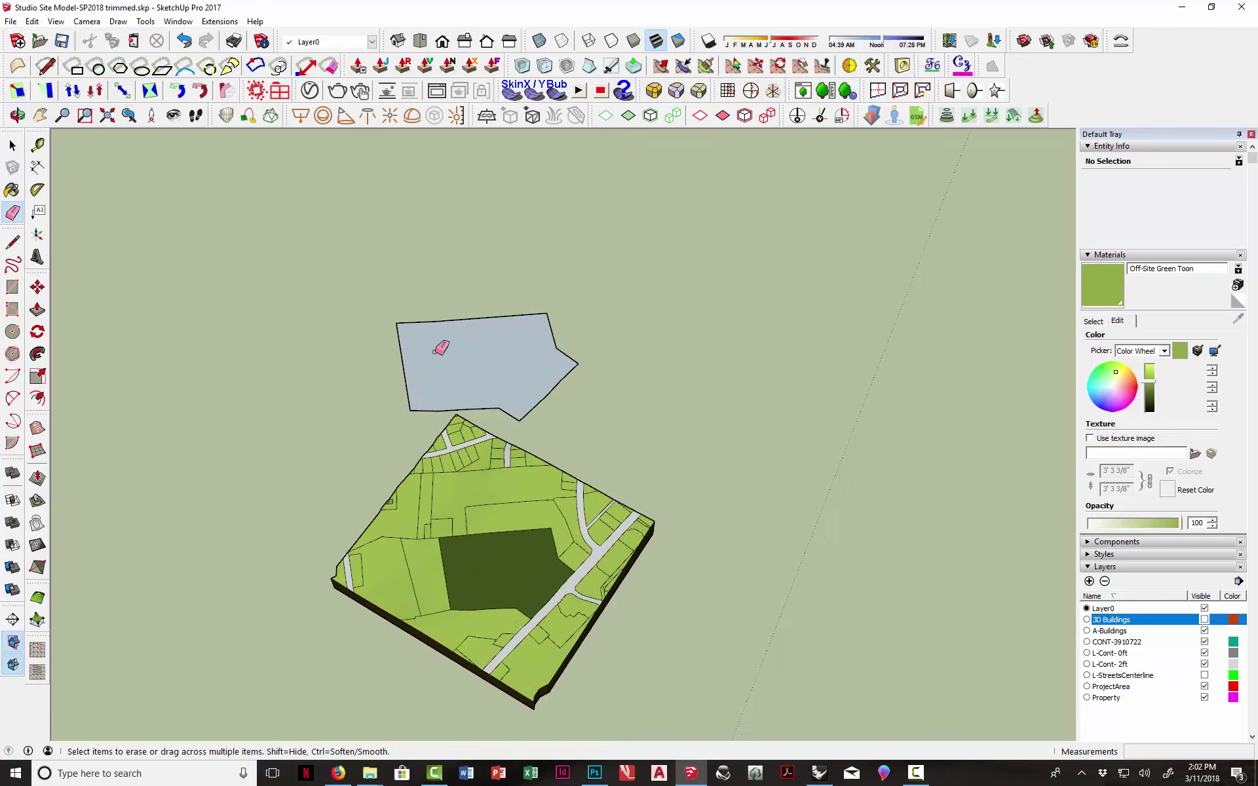
scroll(441, 348, "up", 3)
middle_click_drag(430, 328, 359, 289)
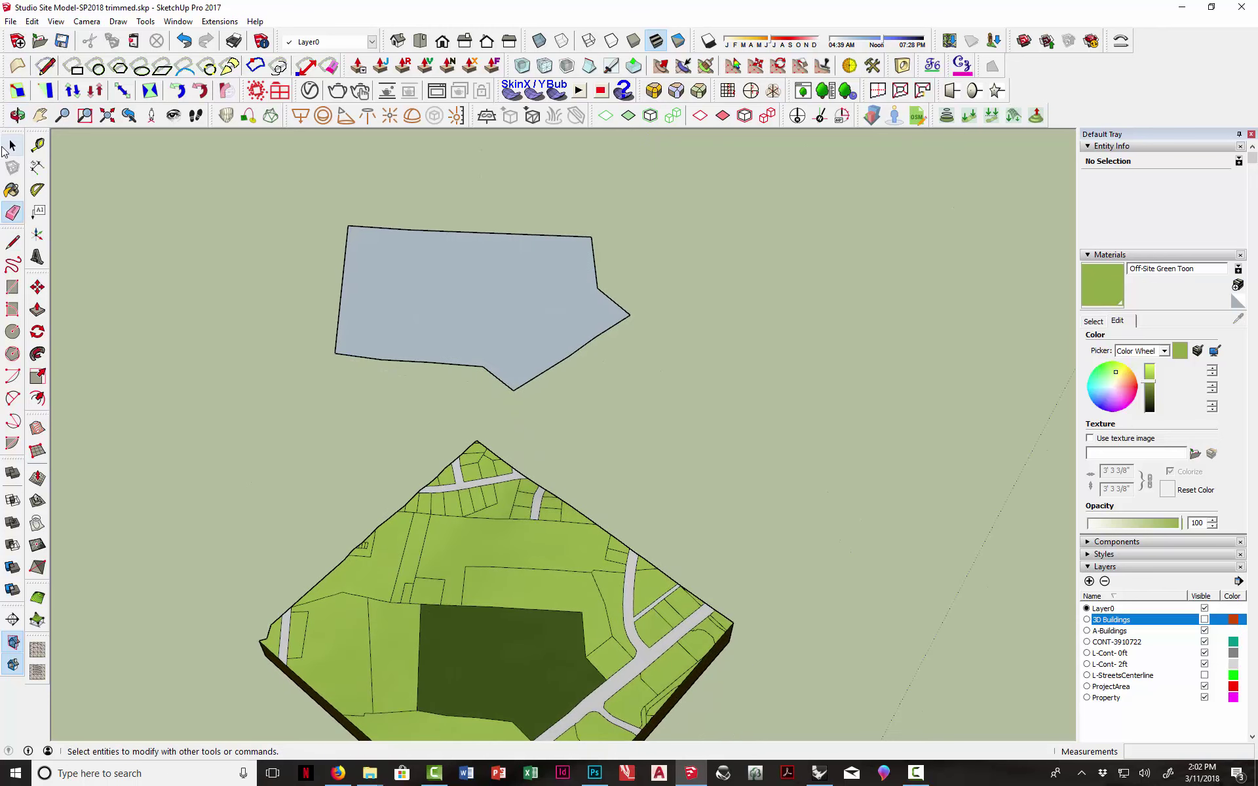
left_click(12, 146)
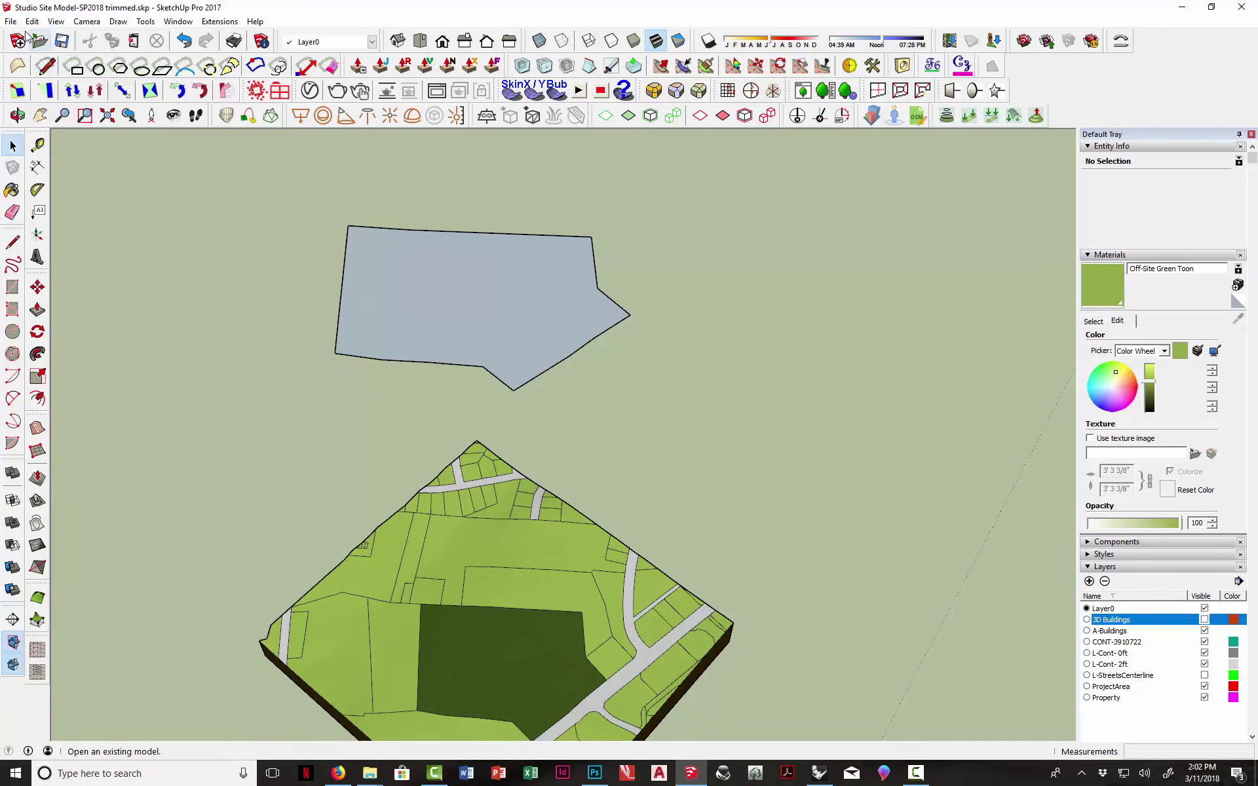
- Import Site Plan.png as a texture and place it on the floating polygon face with two points
left_click(11, 21)
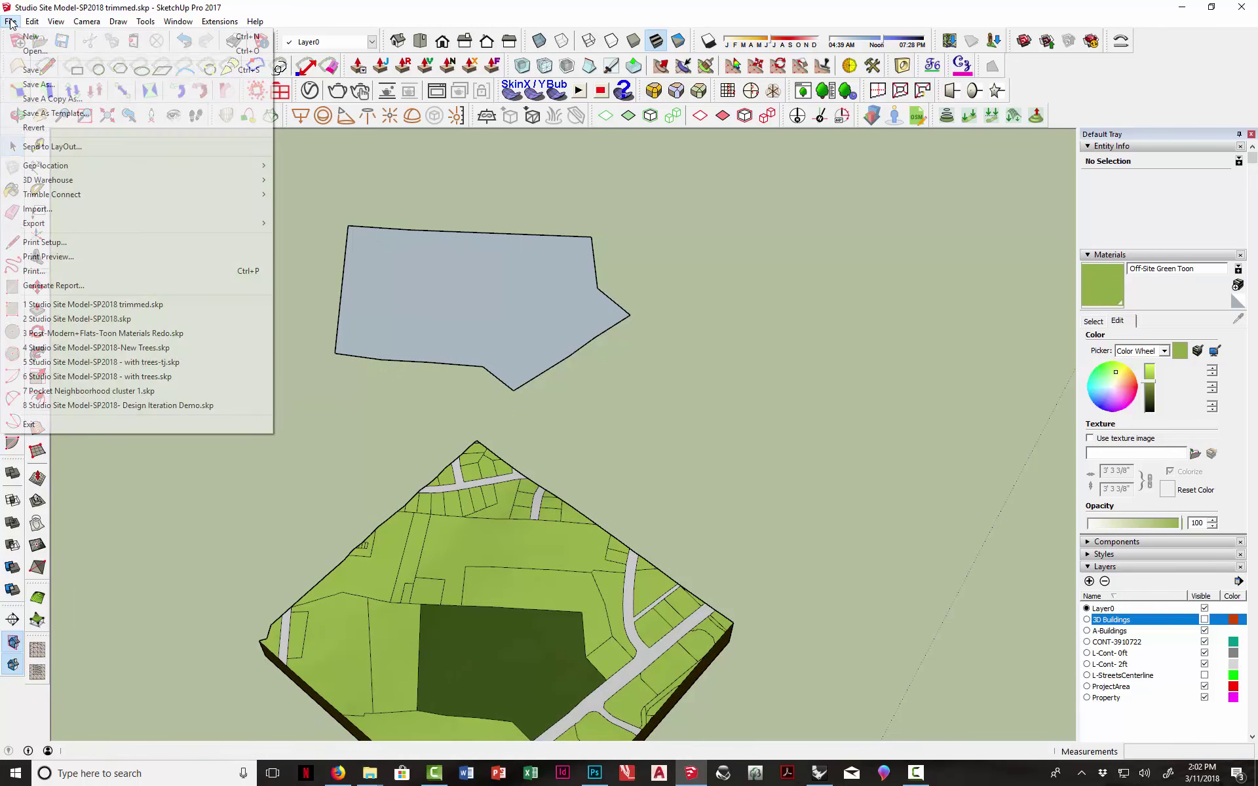
left_click(71, 209)
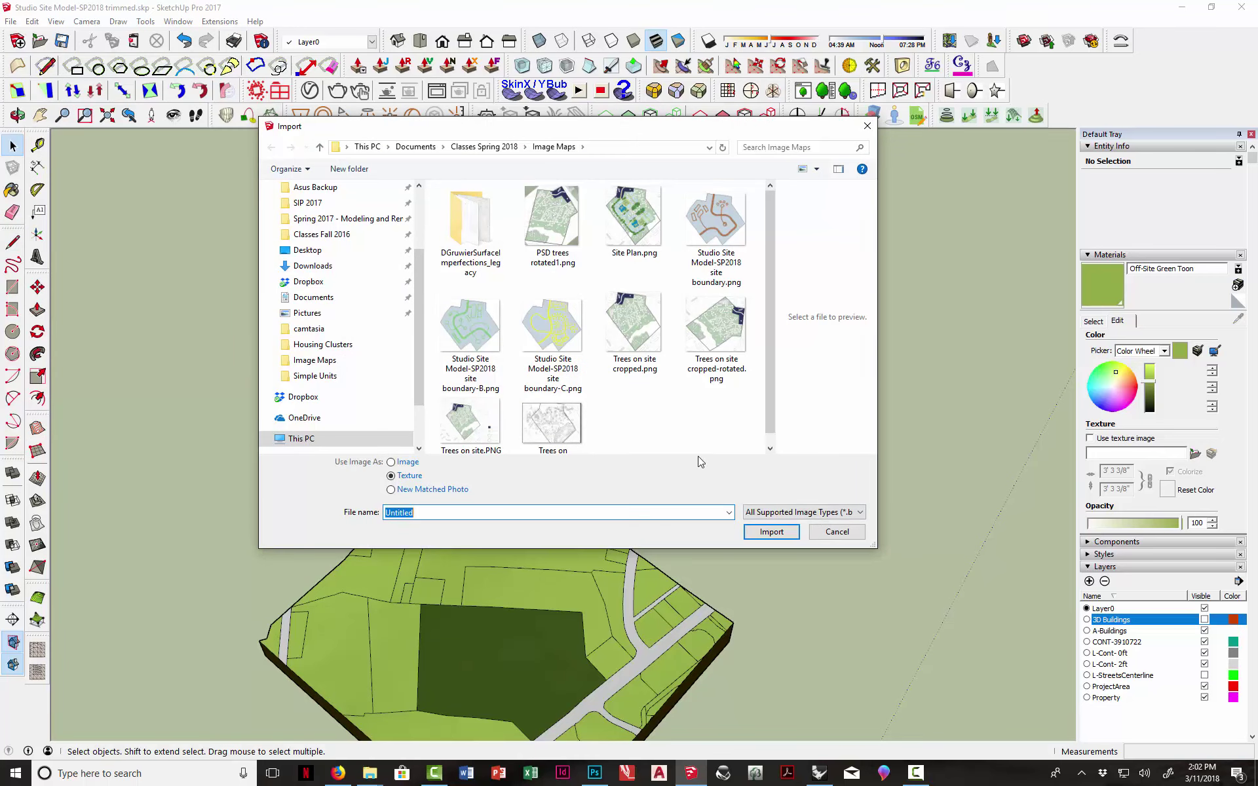
left_click(820, 514)
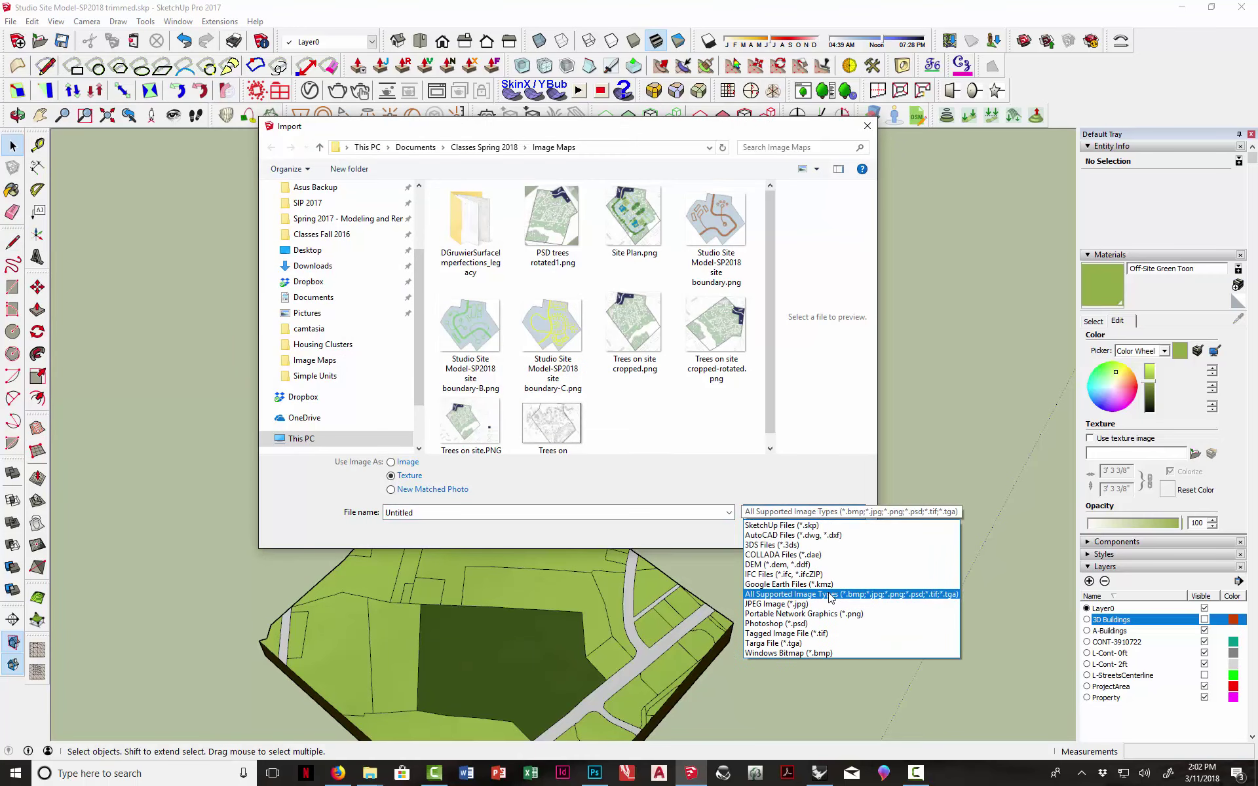
left_click(873, 595)
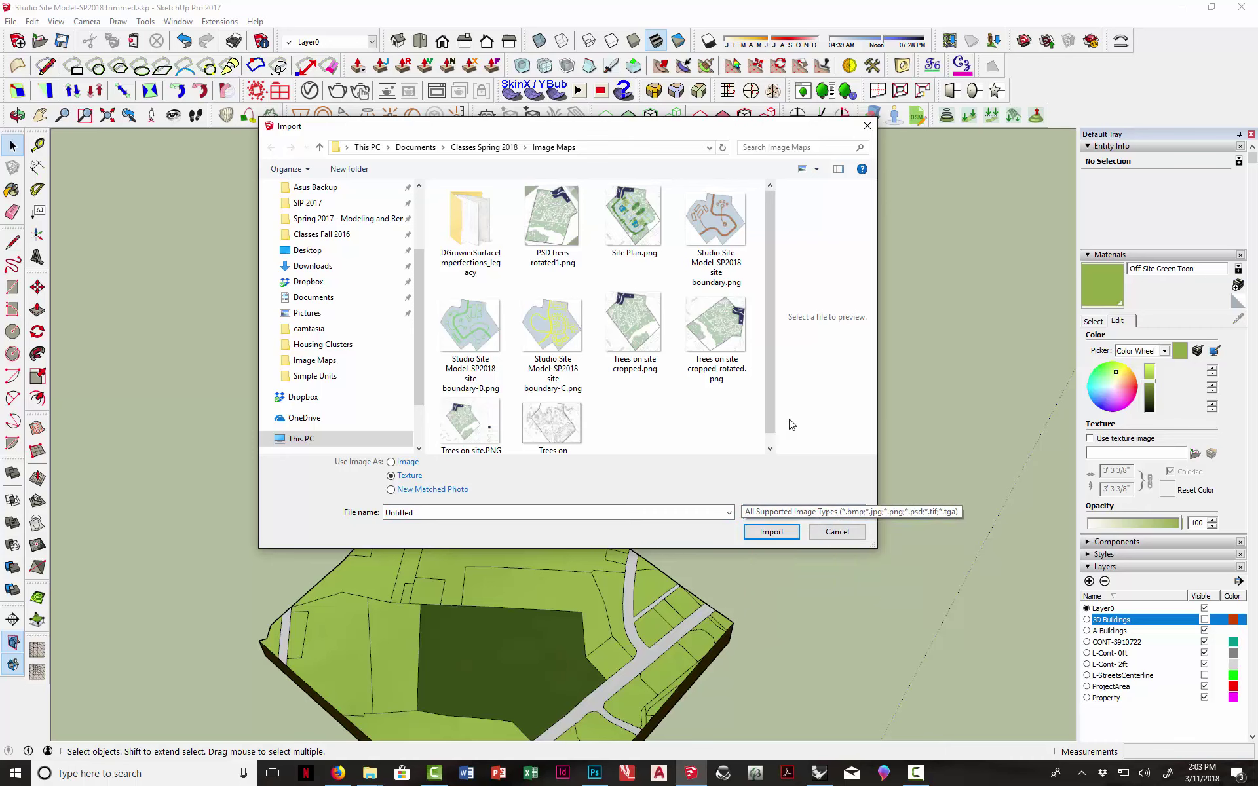
left_click(629, 221)
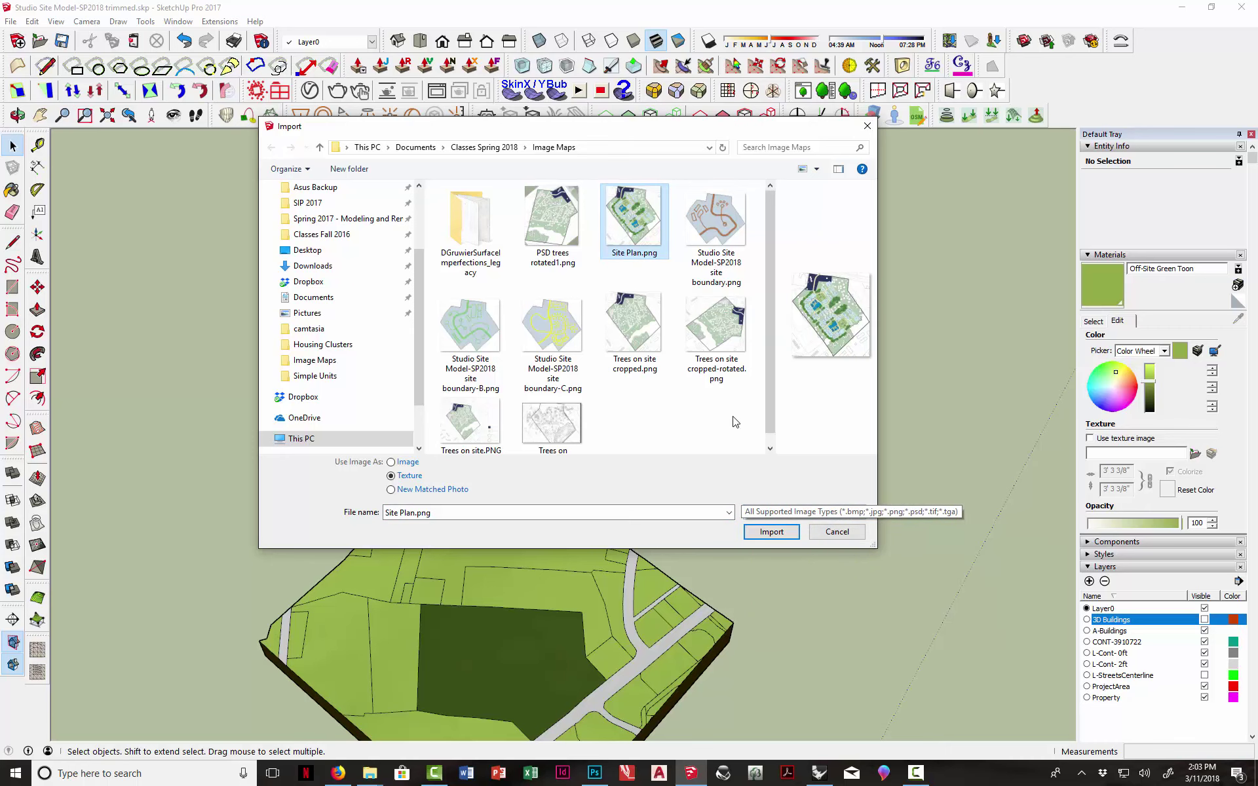
left_click(768, 532)
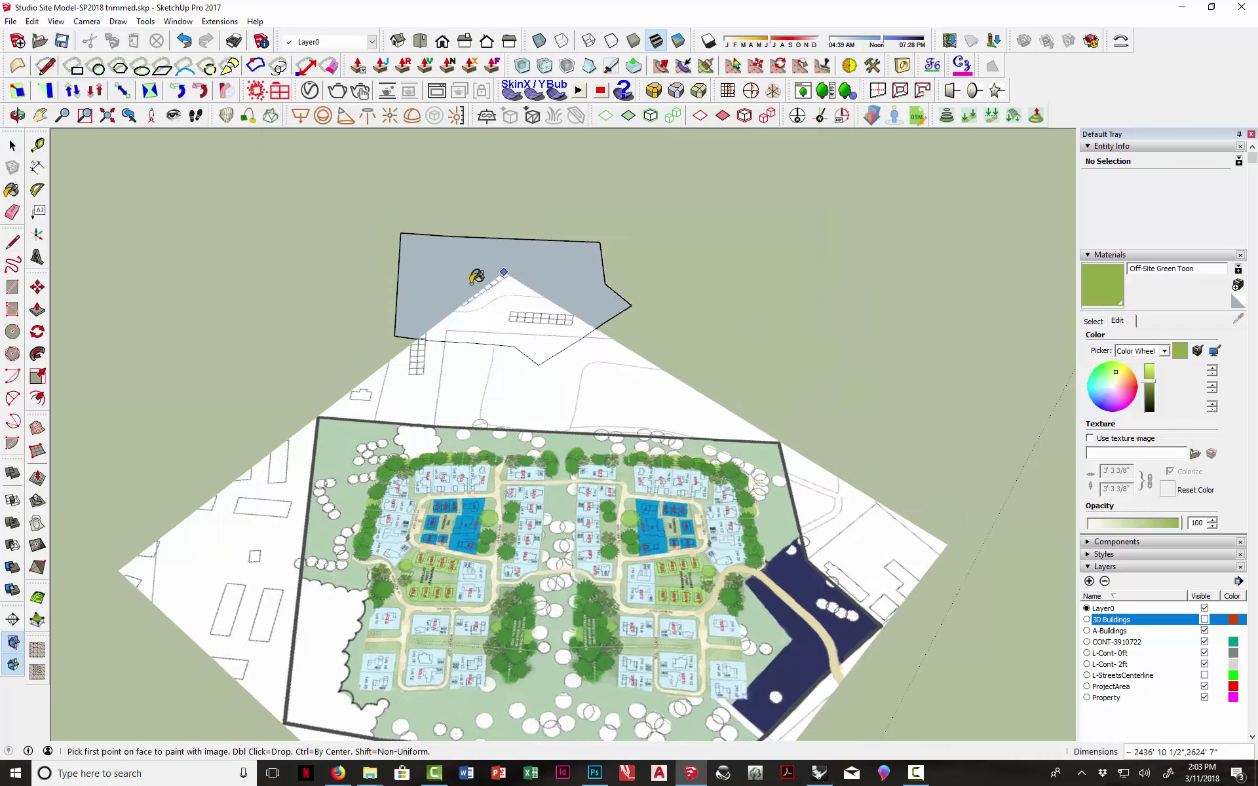
left_click(416, 317)
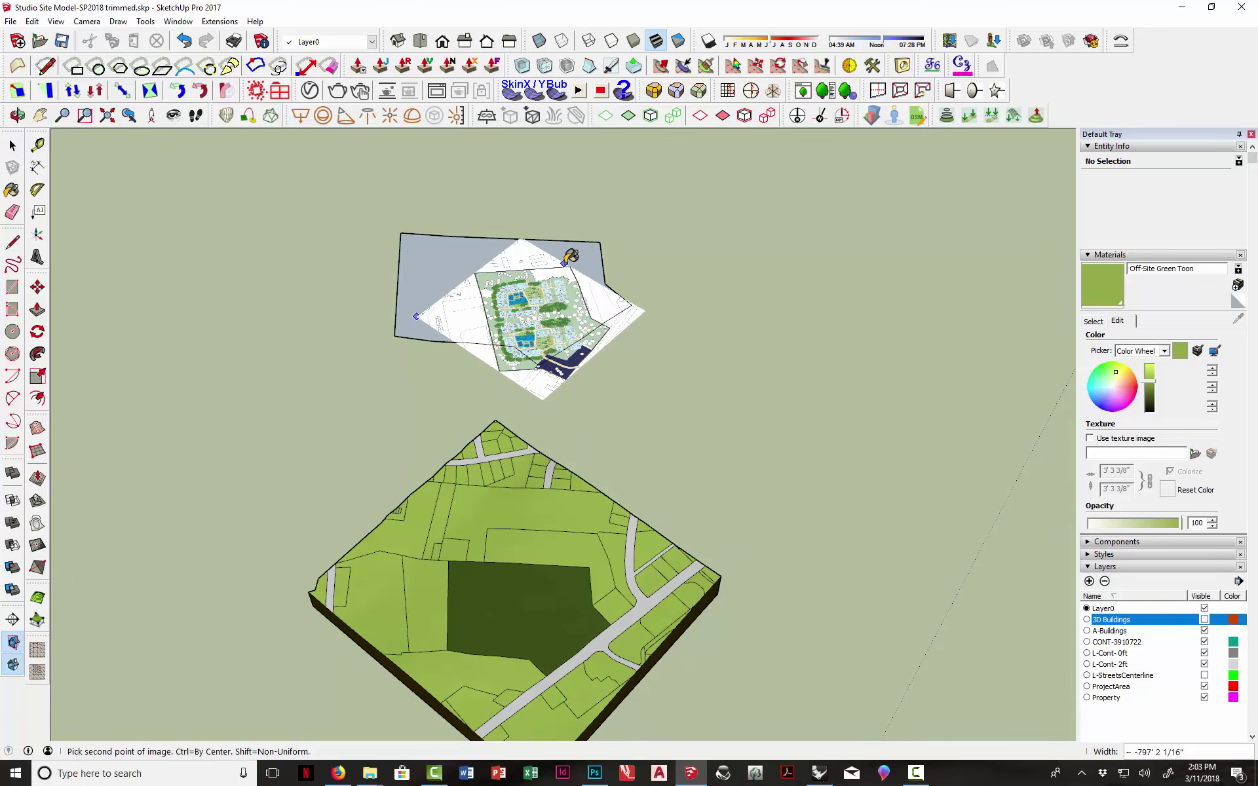
left_click(570, 256)
middle_click_drag(578, 313, 530, 351)
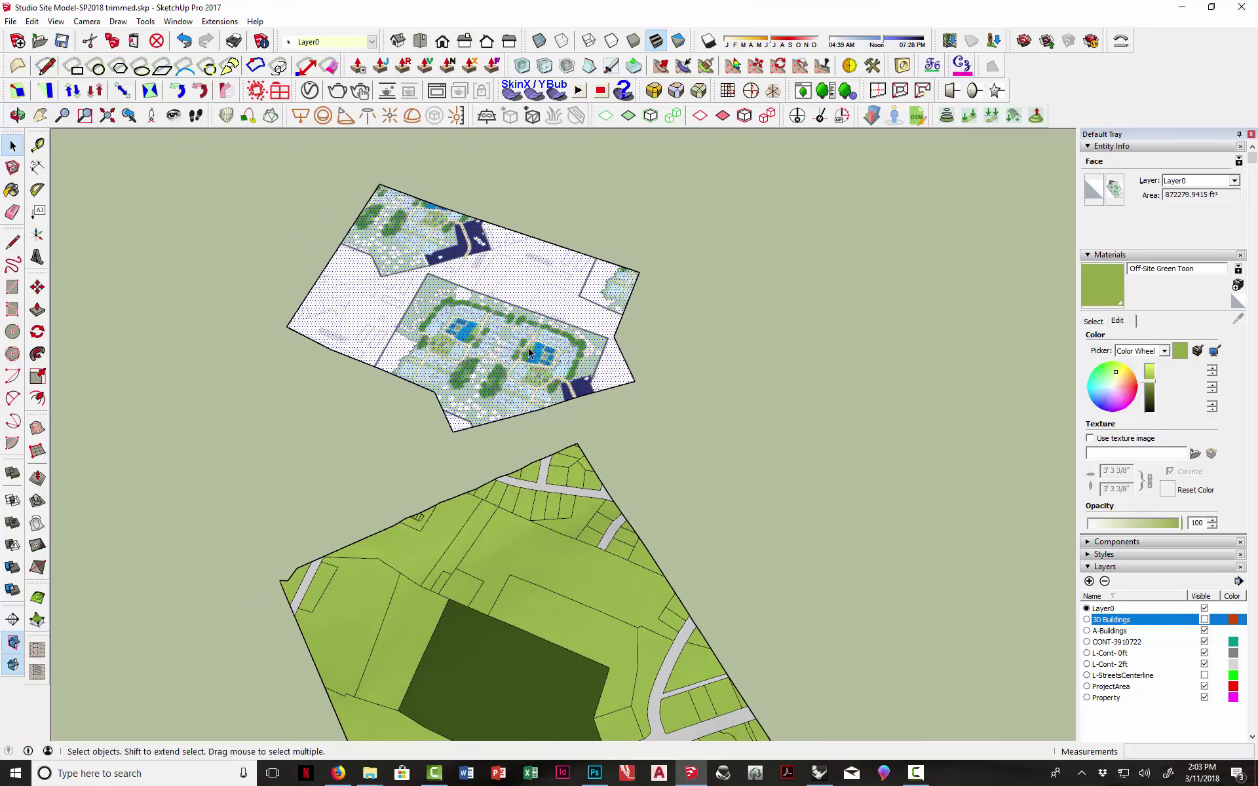
- Enter texture positioning on the site plan face and switch to free pins
right_click(510, 313)
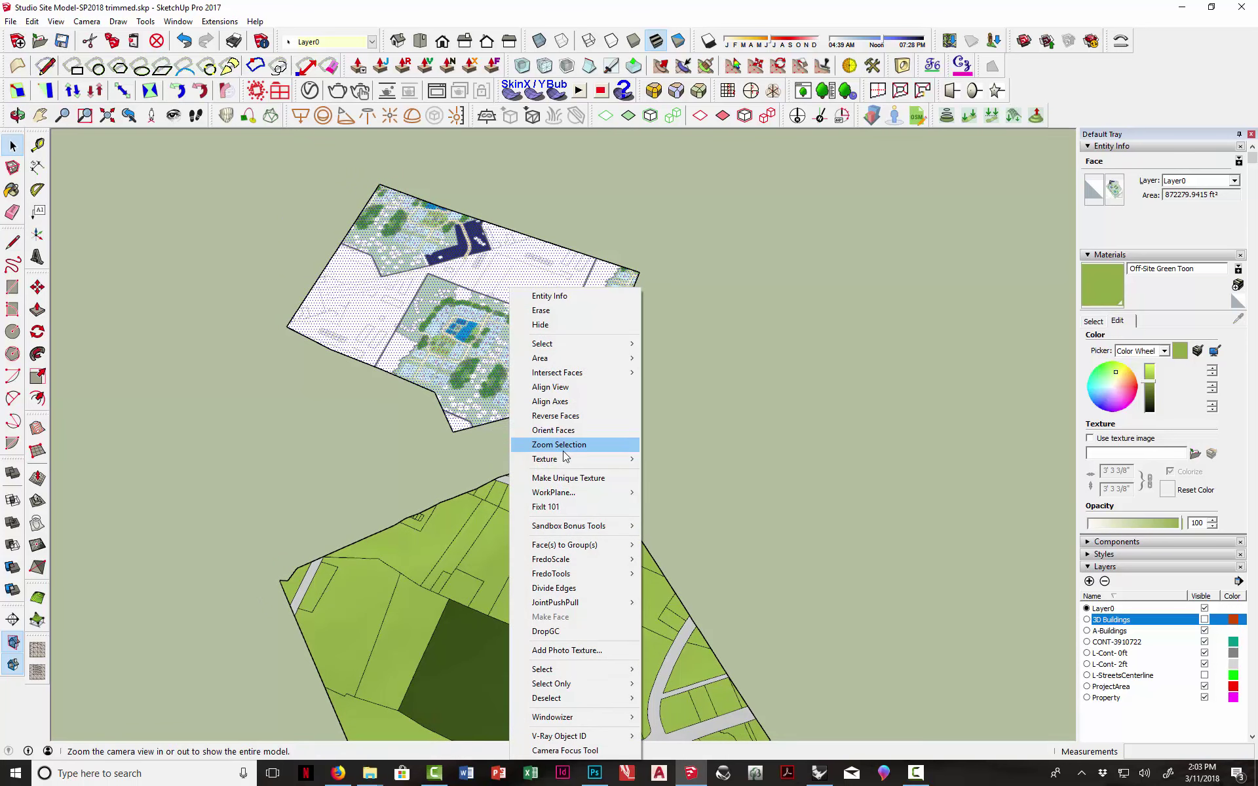
mouse_move(566, 463)
left_click(479, 456)
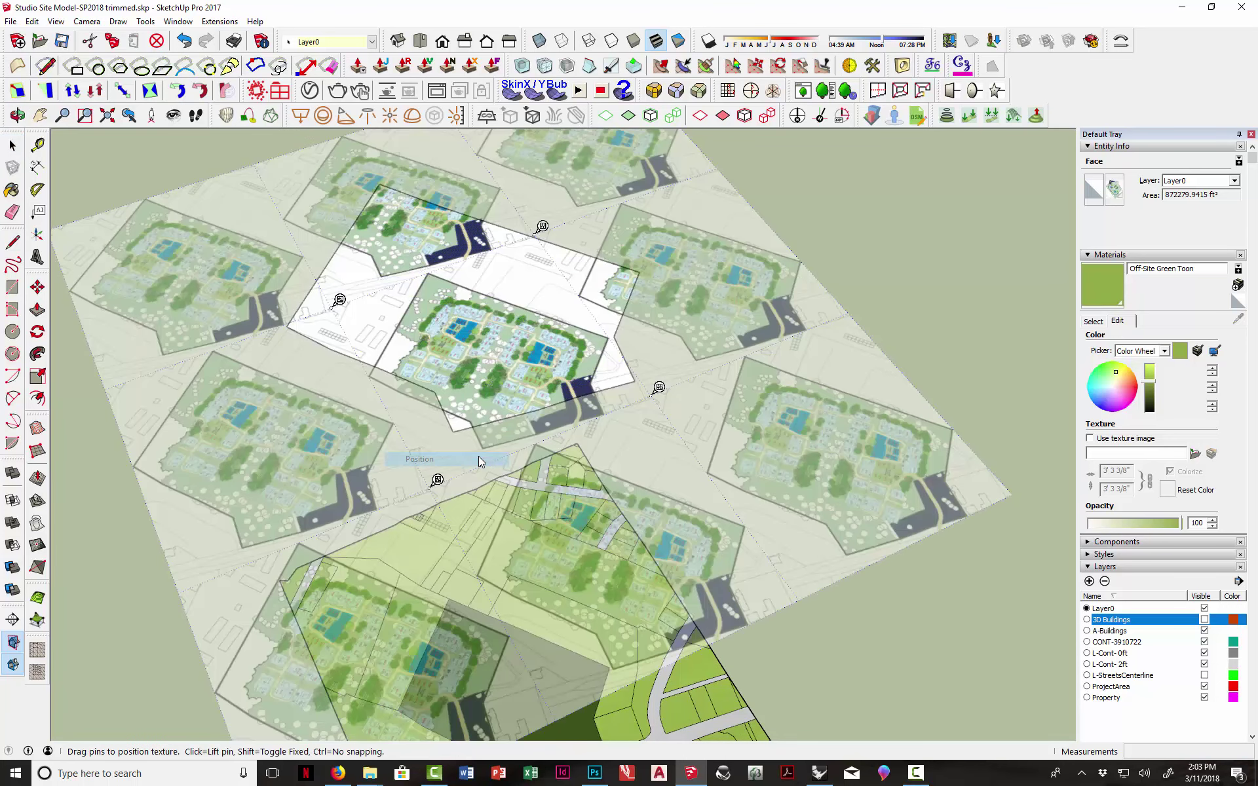
right_click(557, 327)
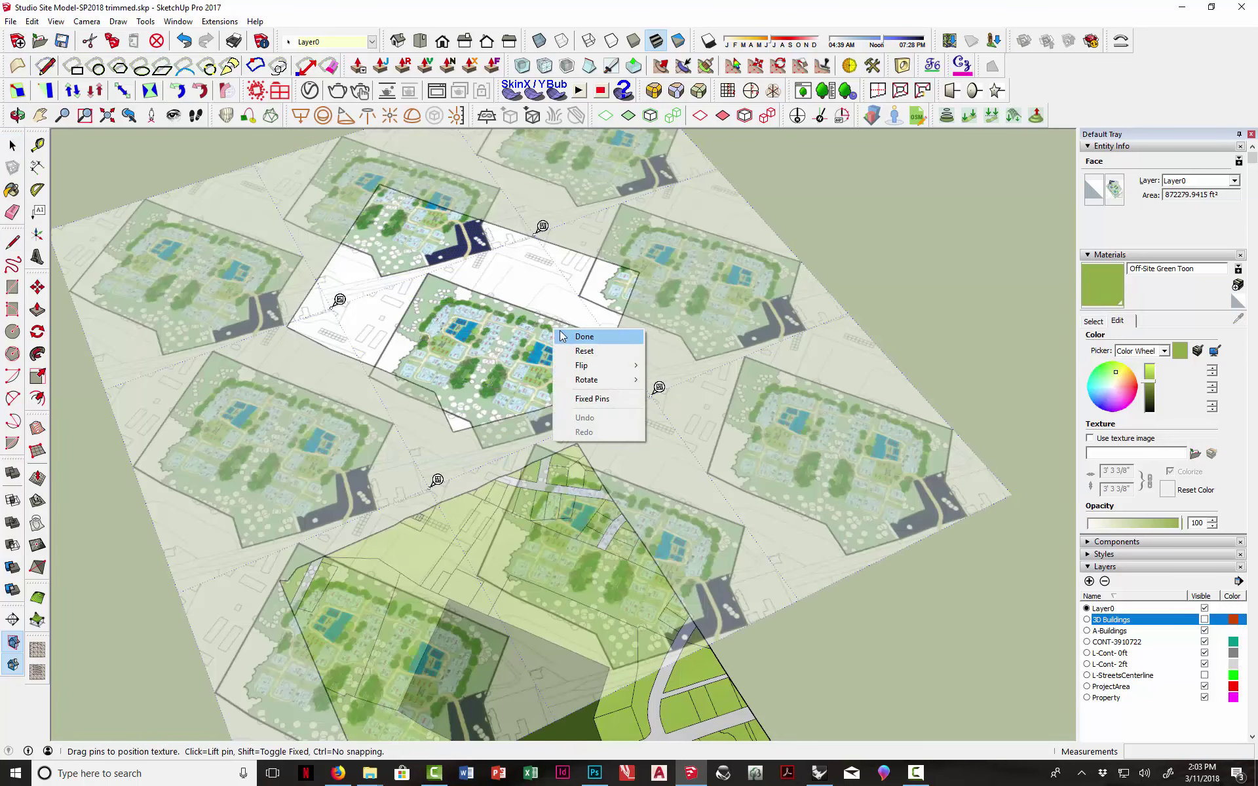
left_click(591, 397)
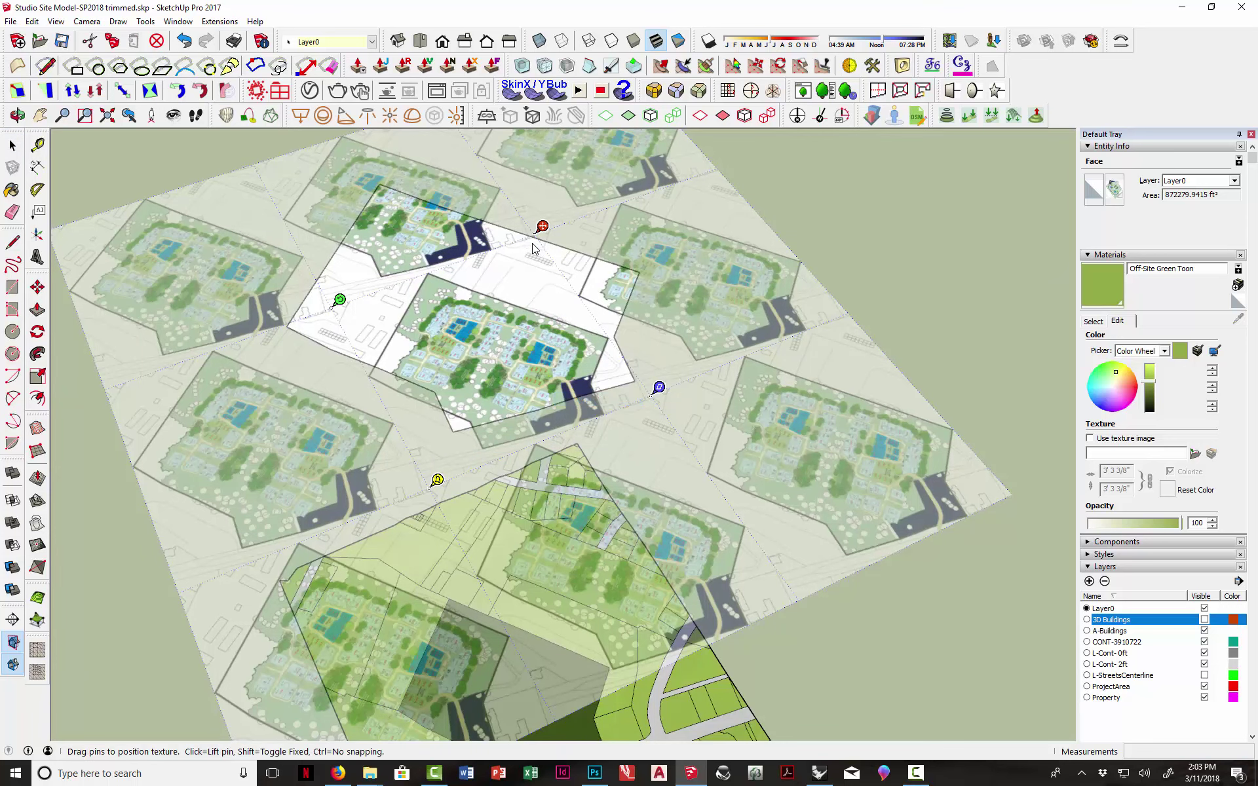
- Rotate, scale and shift the Site Plan texture so one tile roughly fills the parcel
mouse_move(325, 306)
left_mouse_down()
mouse_move(289, 304)
mouse_move(326, 295)
mouse_move(324, 305)
left_mouse_up()
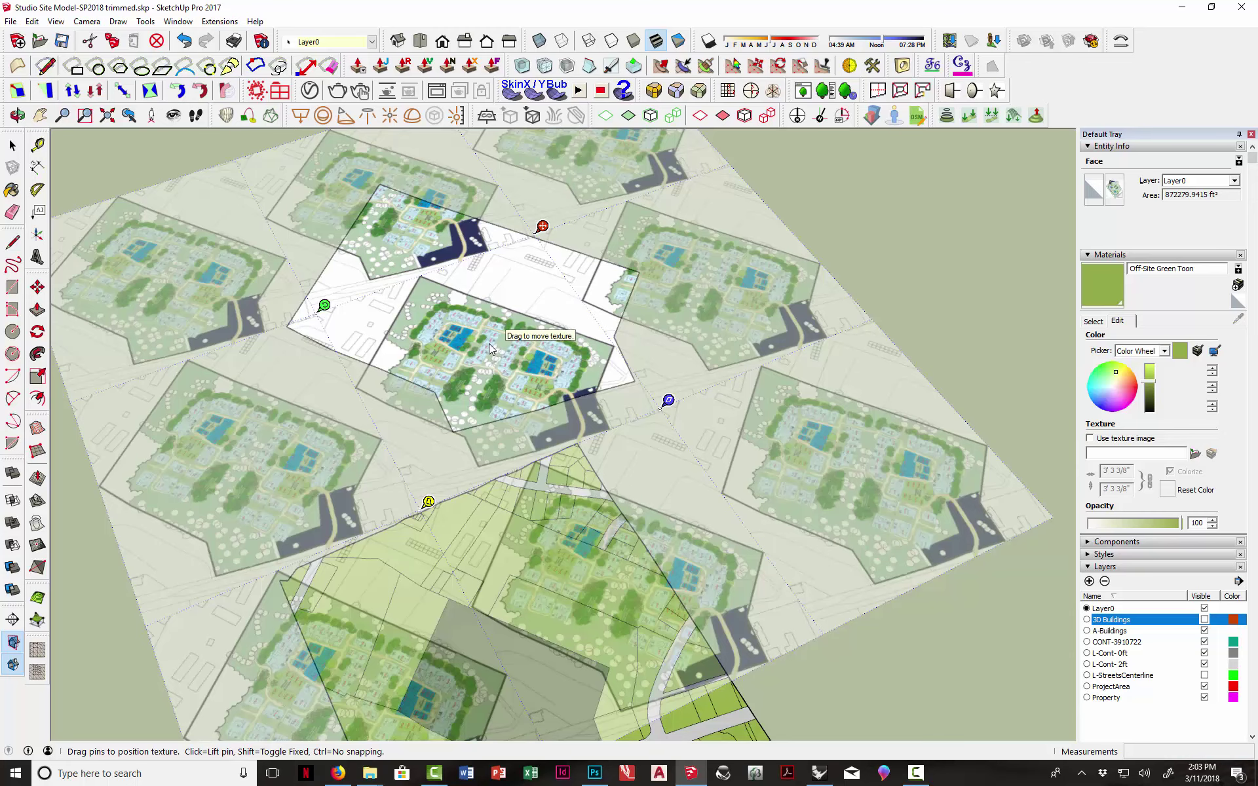
left_click_drag(490, 343, 473, 288)
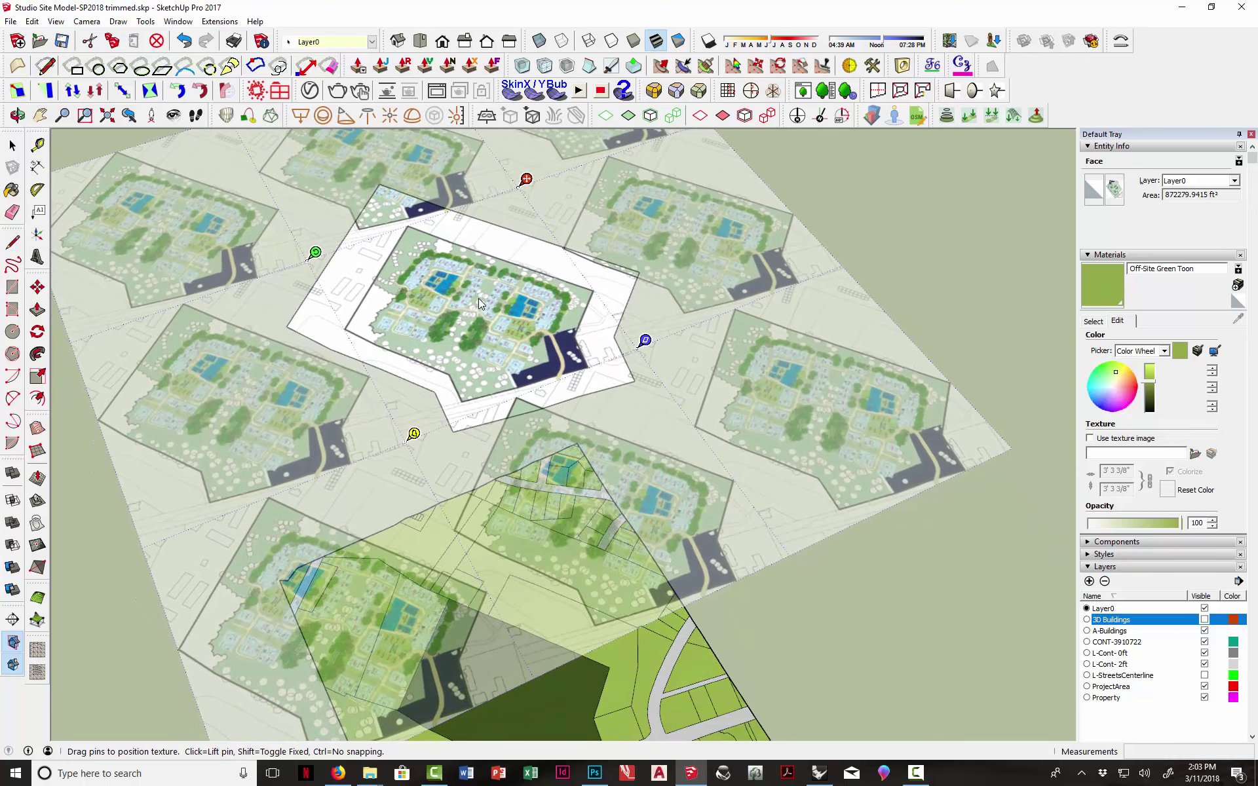
scroll(479, 298, "up", 3)
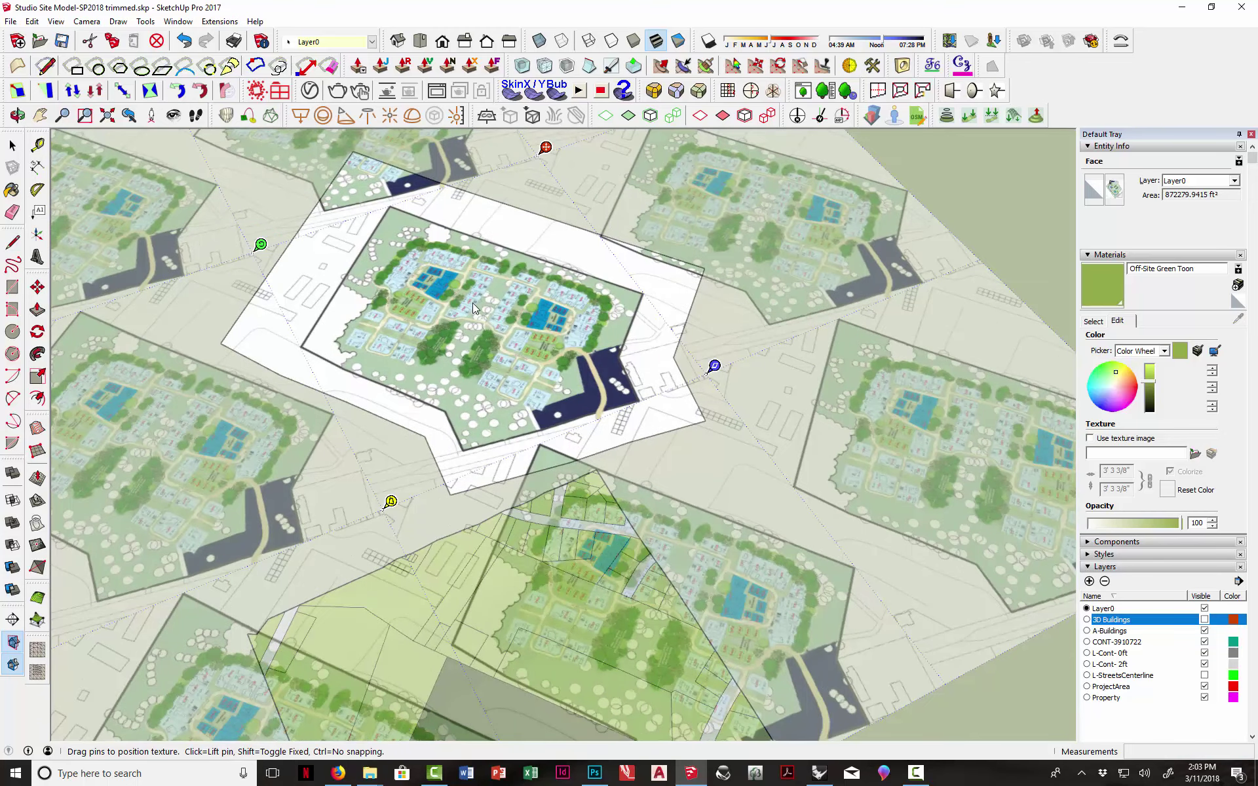
right_click(517, 308)
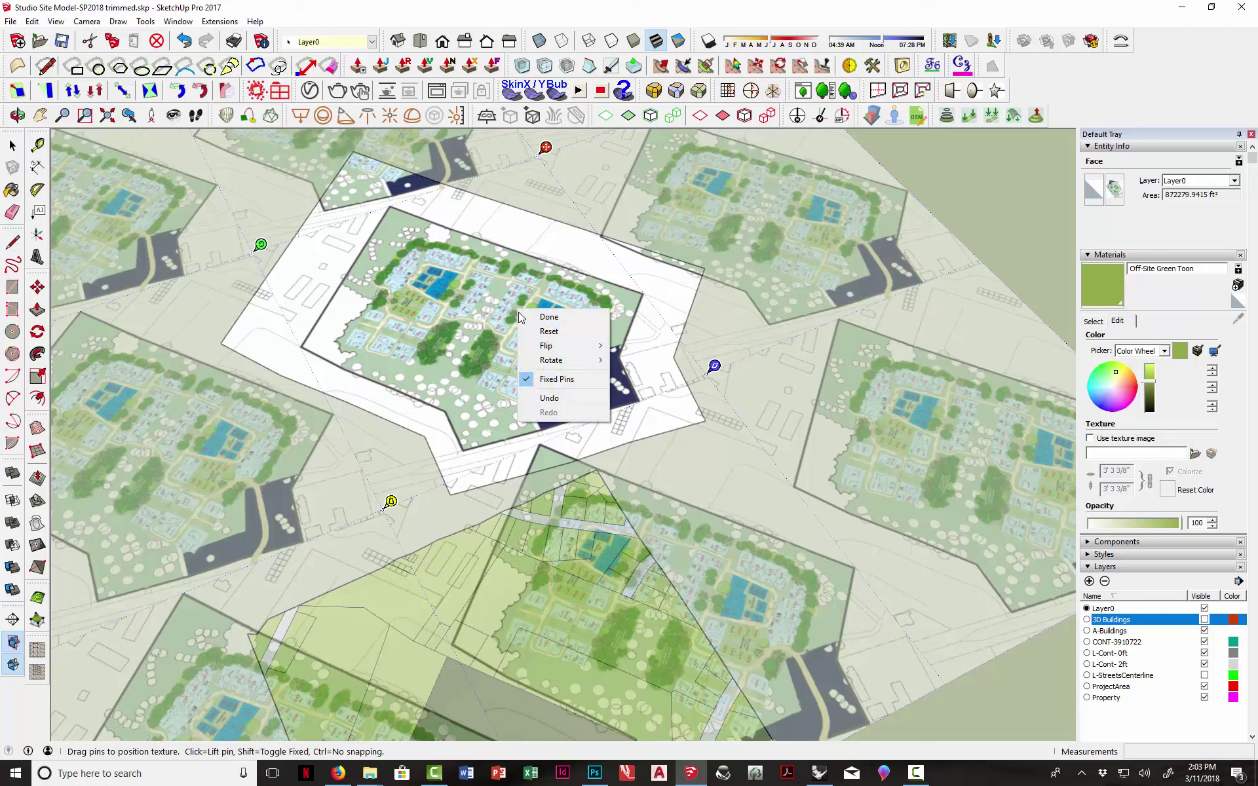
- Switch to fixed pins and drop the first pins on corners of the water and green areas
left_click(577, 380)
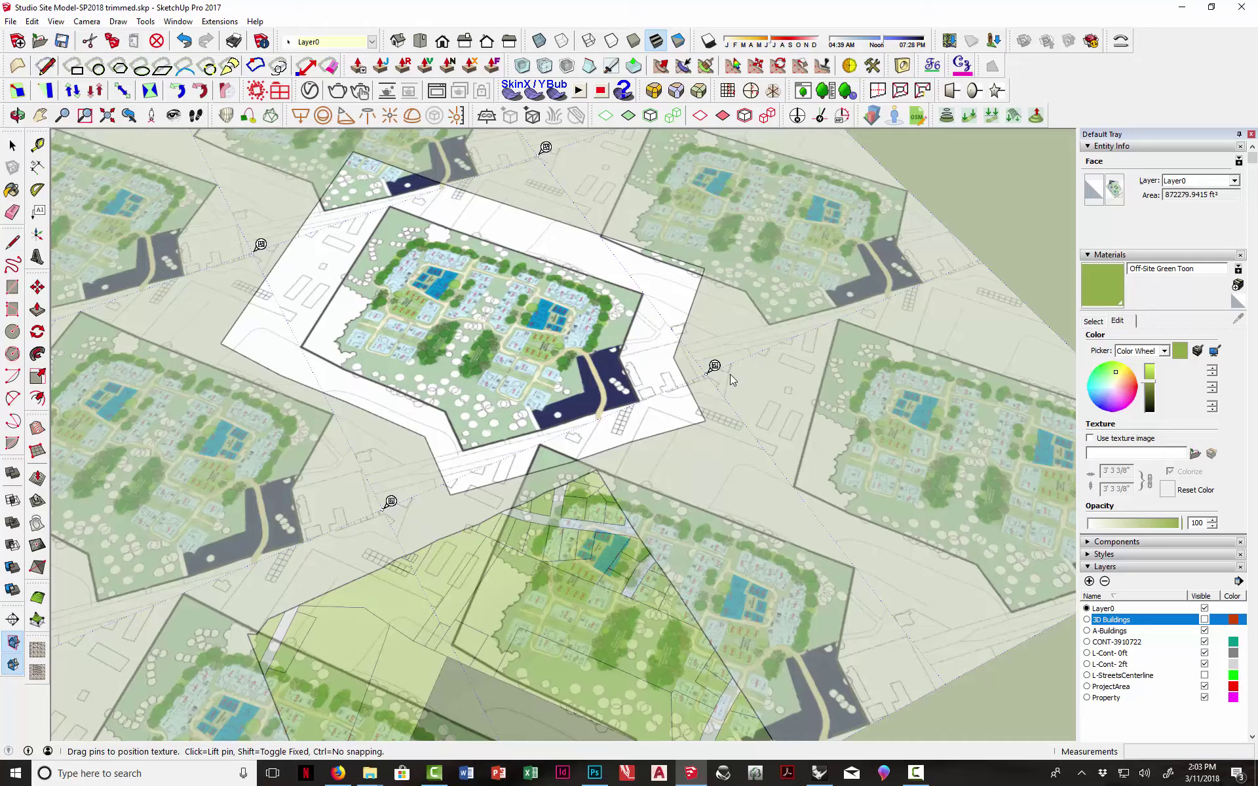
scroll(733, 381, "up", 3)
left_click(682, 365)
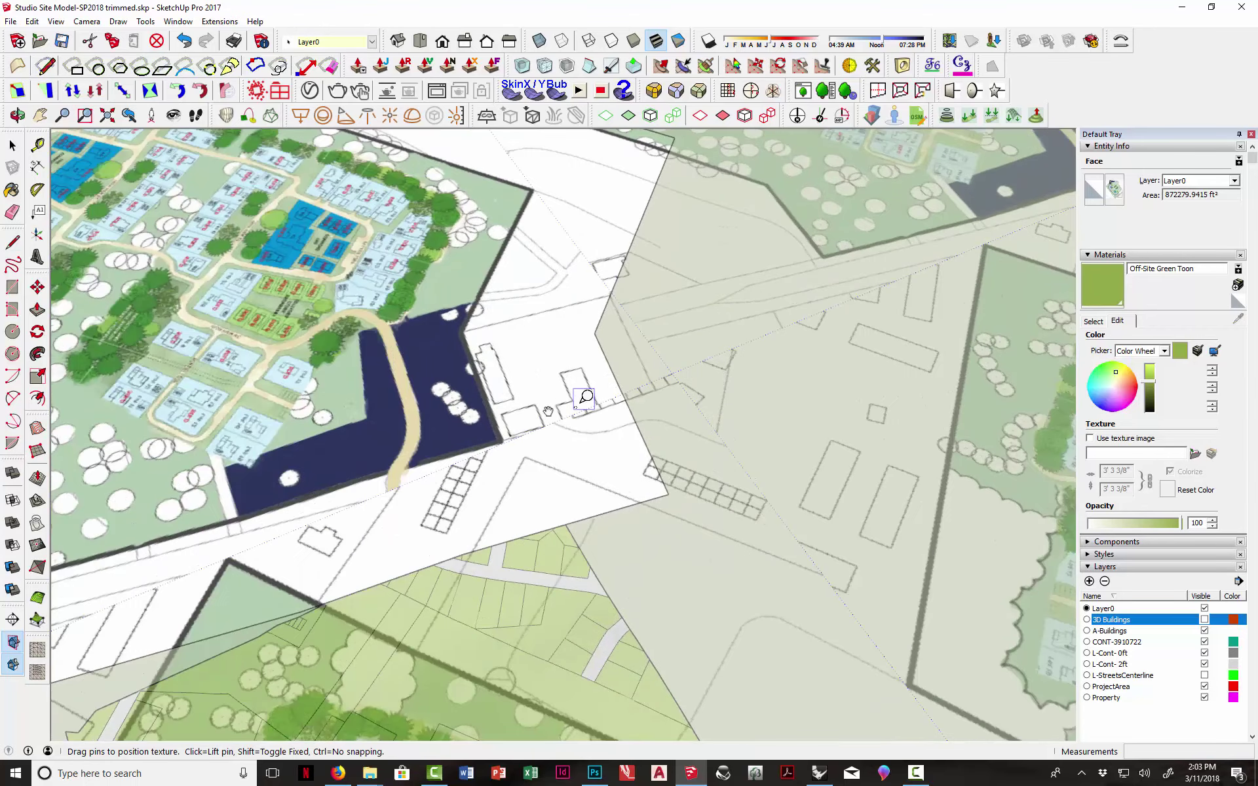
scroll(547, 412, "up", 5)
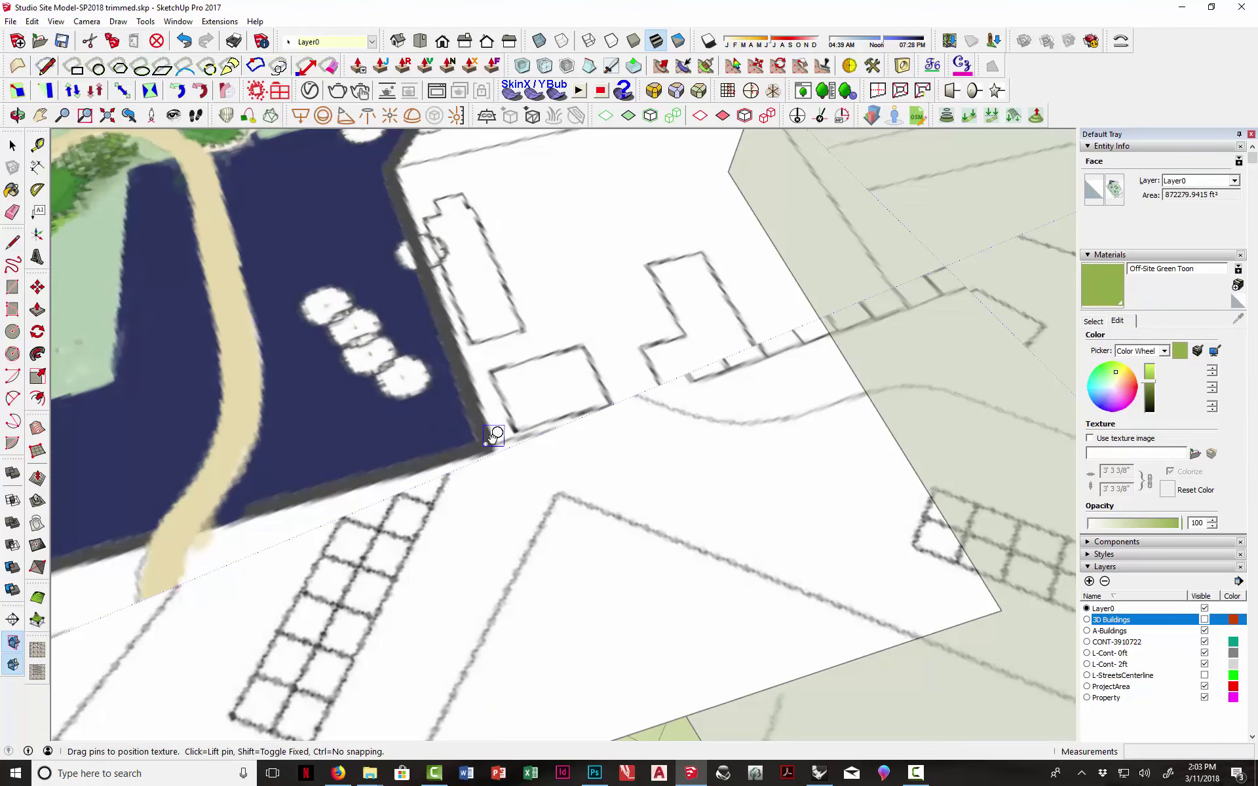
left_click(493, 436)
scroll(747, 392, "down", 5)
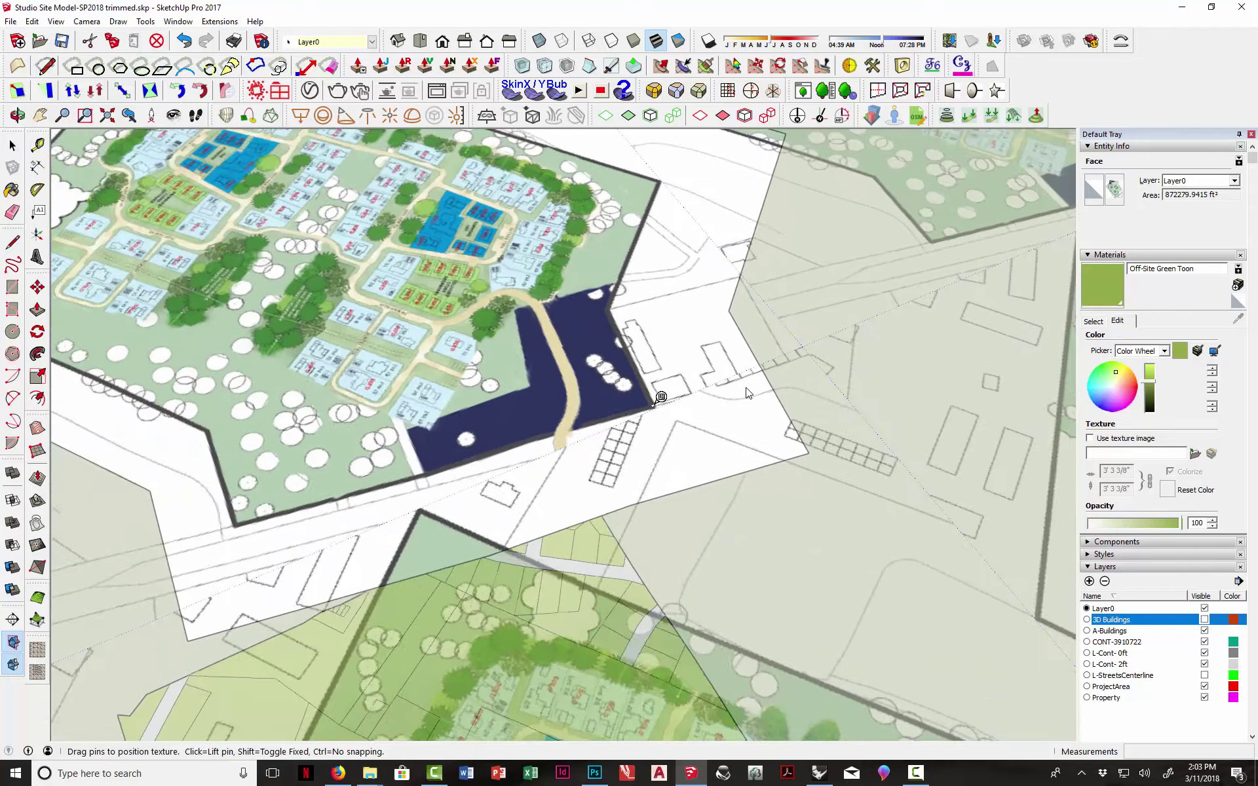
scroll(747, 392, "down", 2)
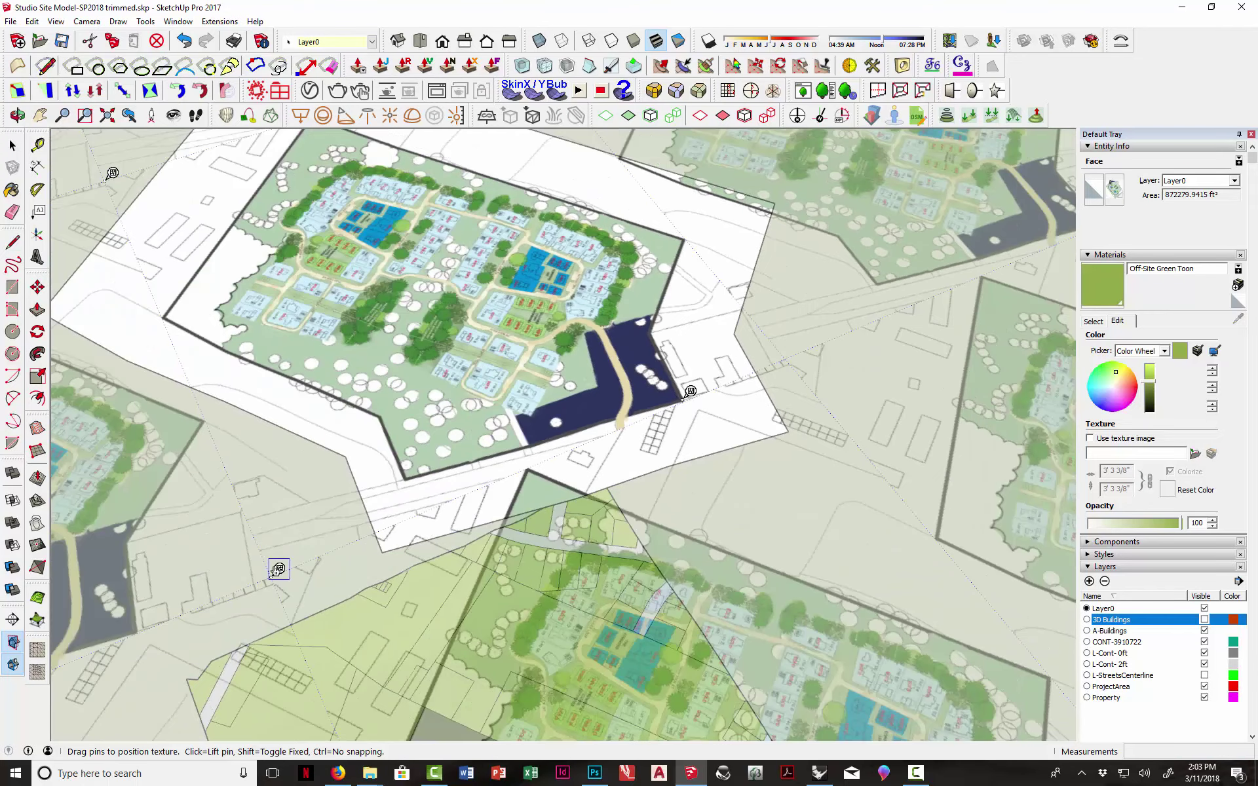
scroll(396, 482, "up", 7)
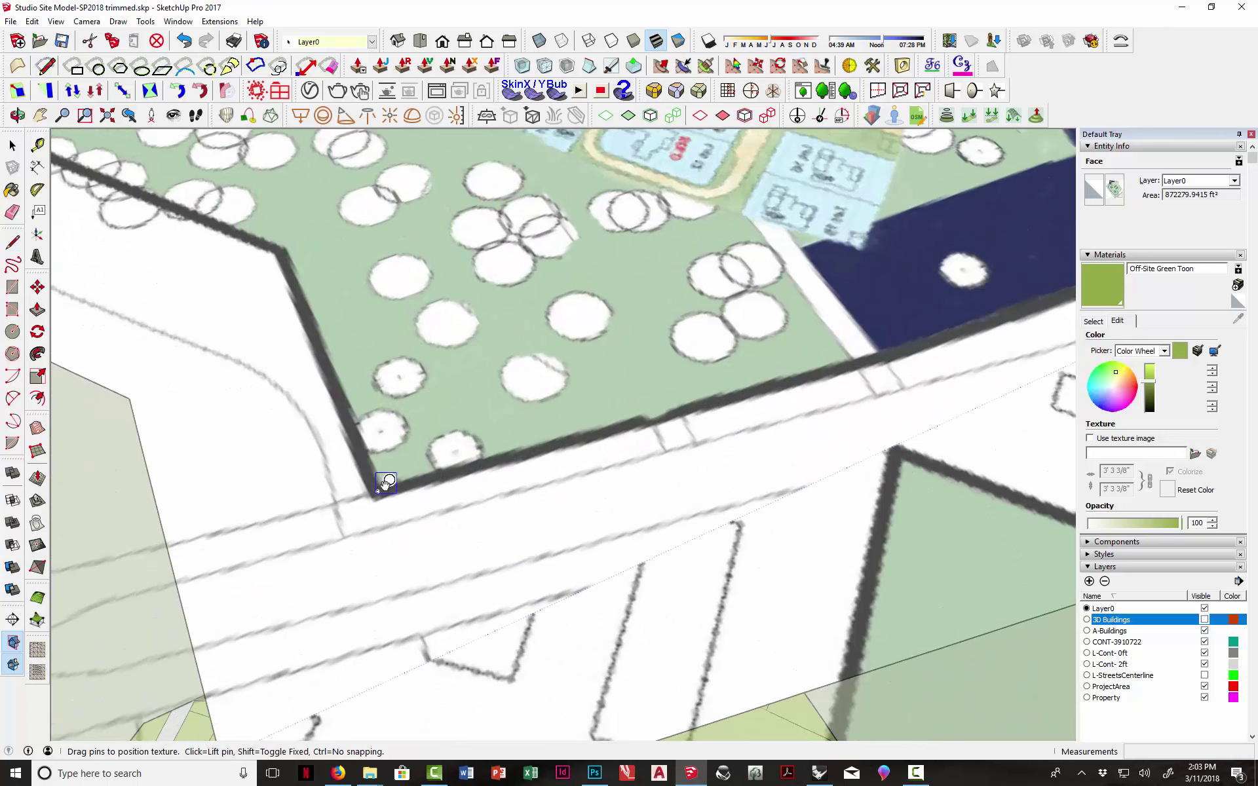
left_click(385, 482)
scroll(393, 488, "down", 7)
scroll(553, 534, "down", 2)
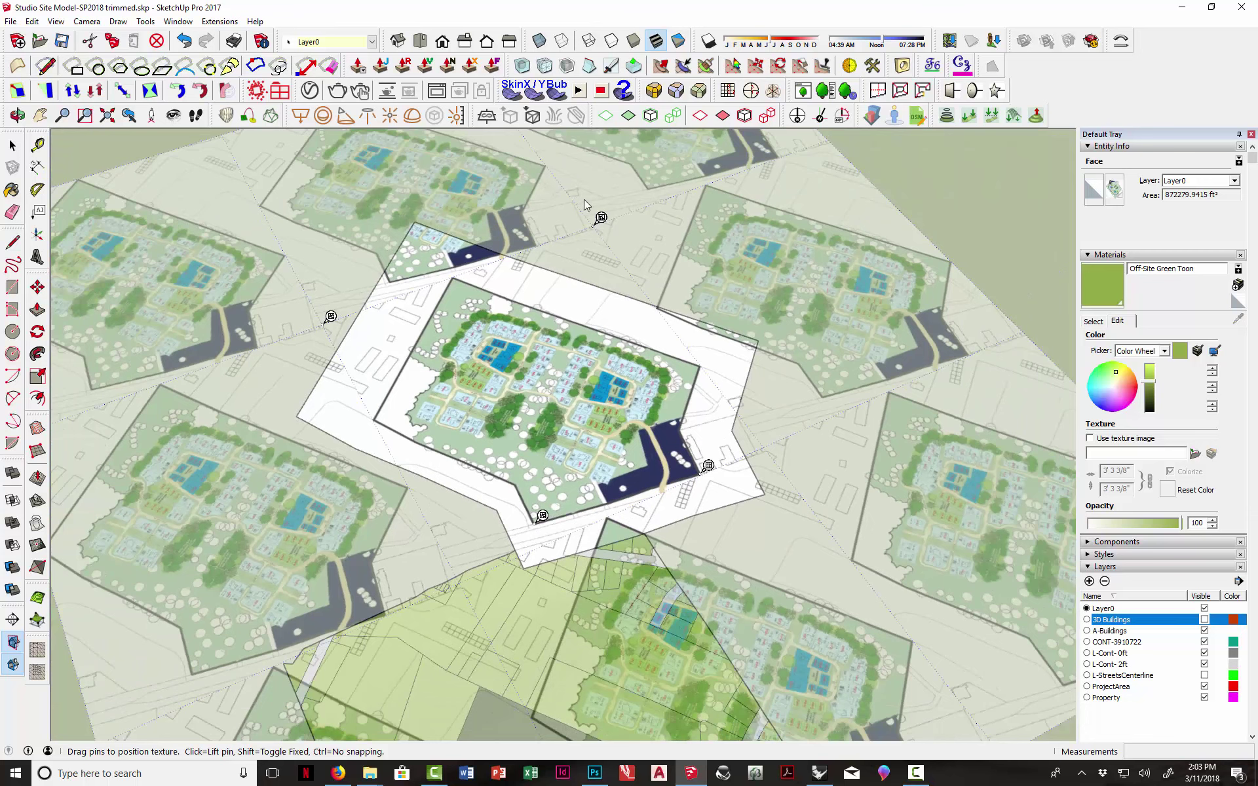
- Move another pin onto a corner of the site plan's boundary line
left_click(601, 219)
scroll(701, 341, "up", 6)
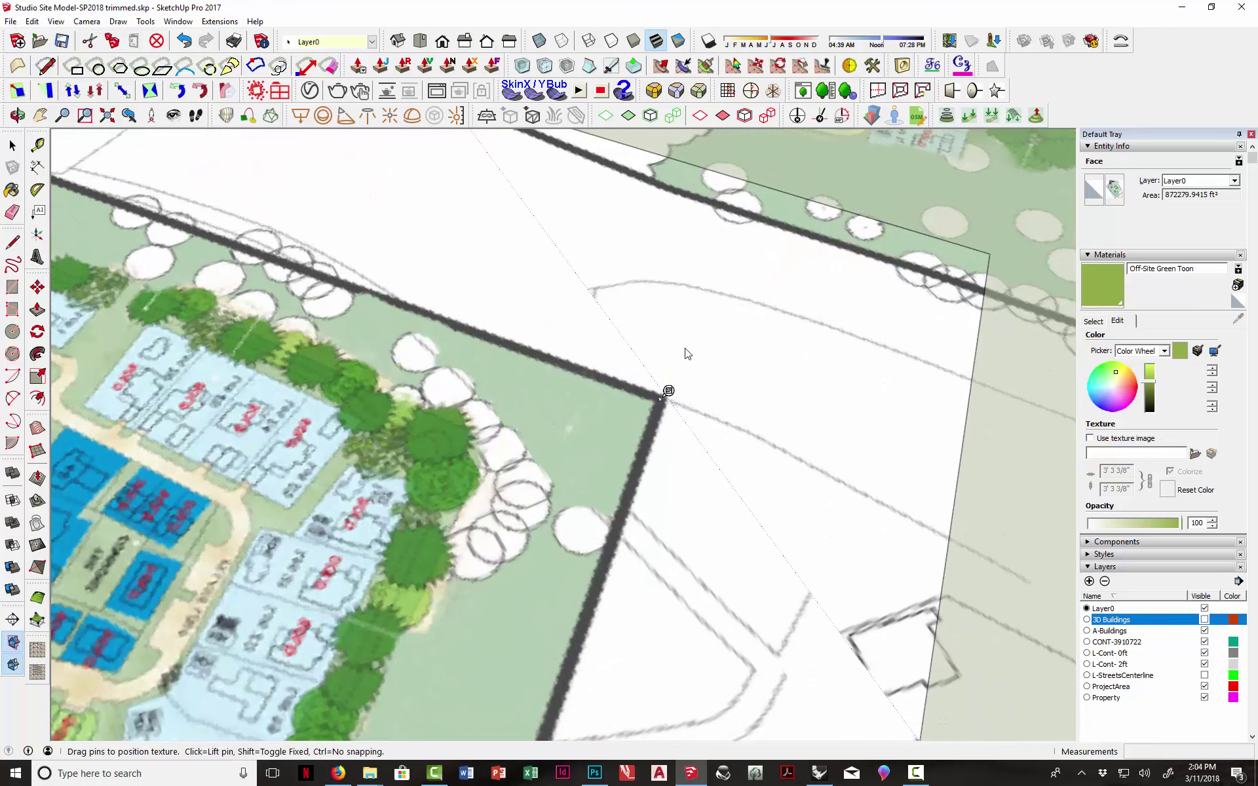
scroll(687, 354, "down", 6)
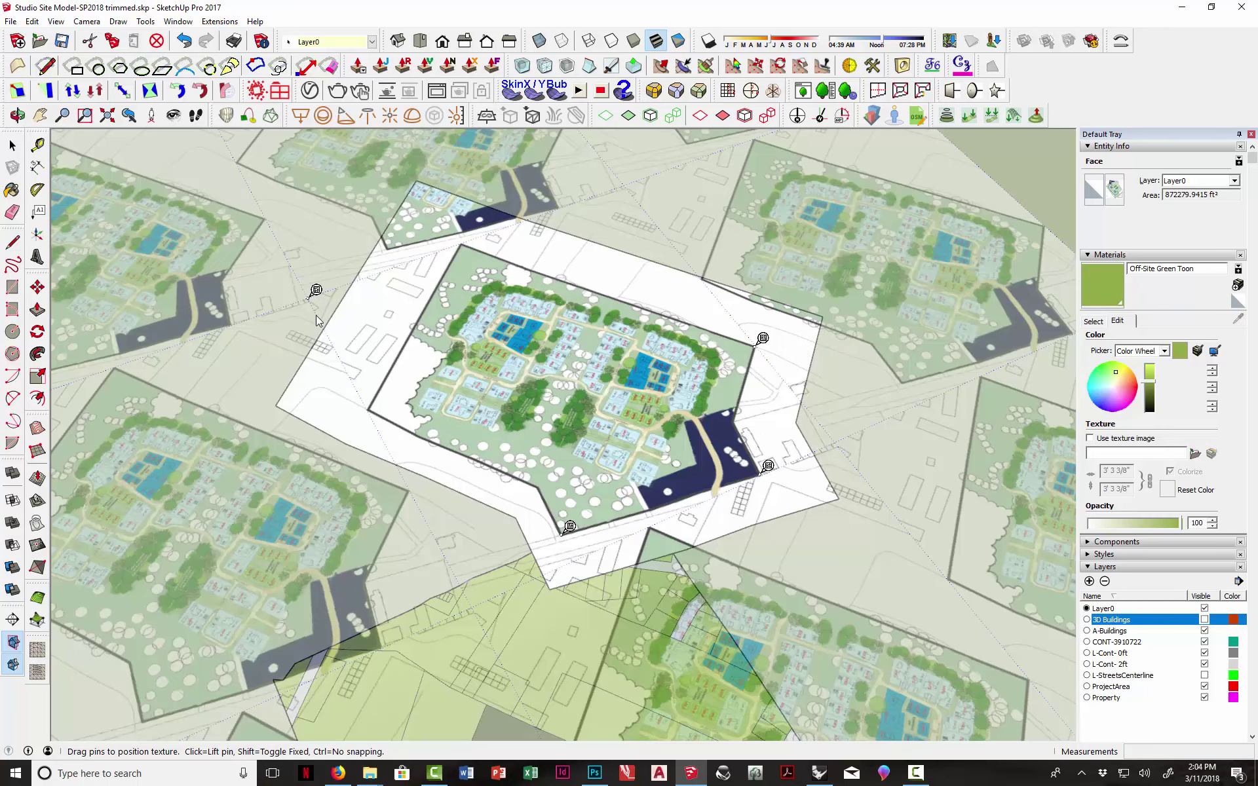
scroll(361, 399, "up", 6)
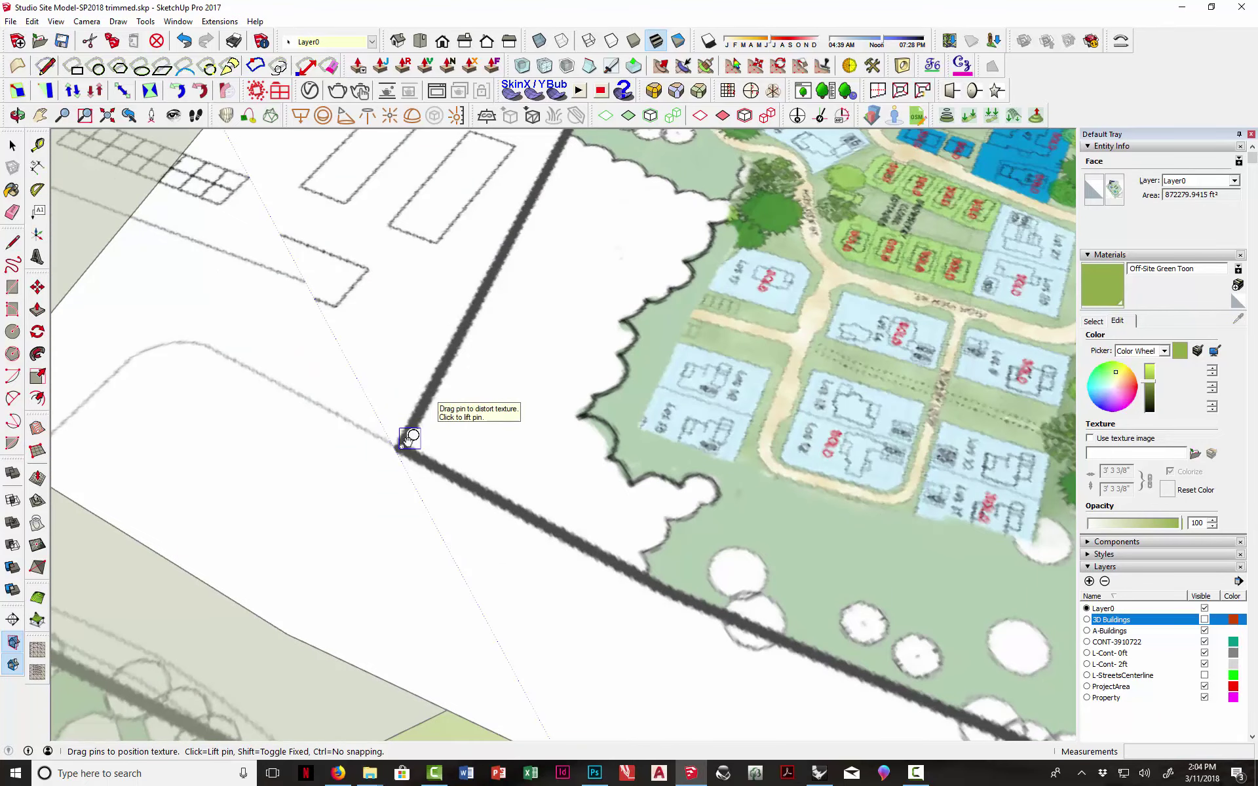
left_click(403, 444)
scroll(408, 368, "down", 4)
- Drag the four fixed pins so the image's boundary corners meet the floating face's corners
scroll(422, 375, "down", 4)
middle_click_drag(423, 375, 602, 408)
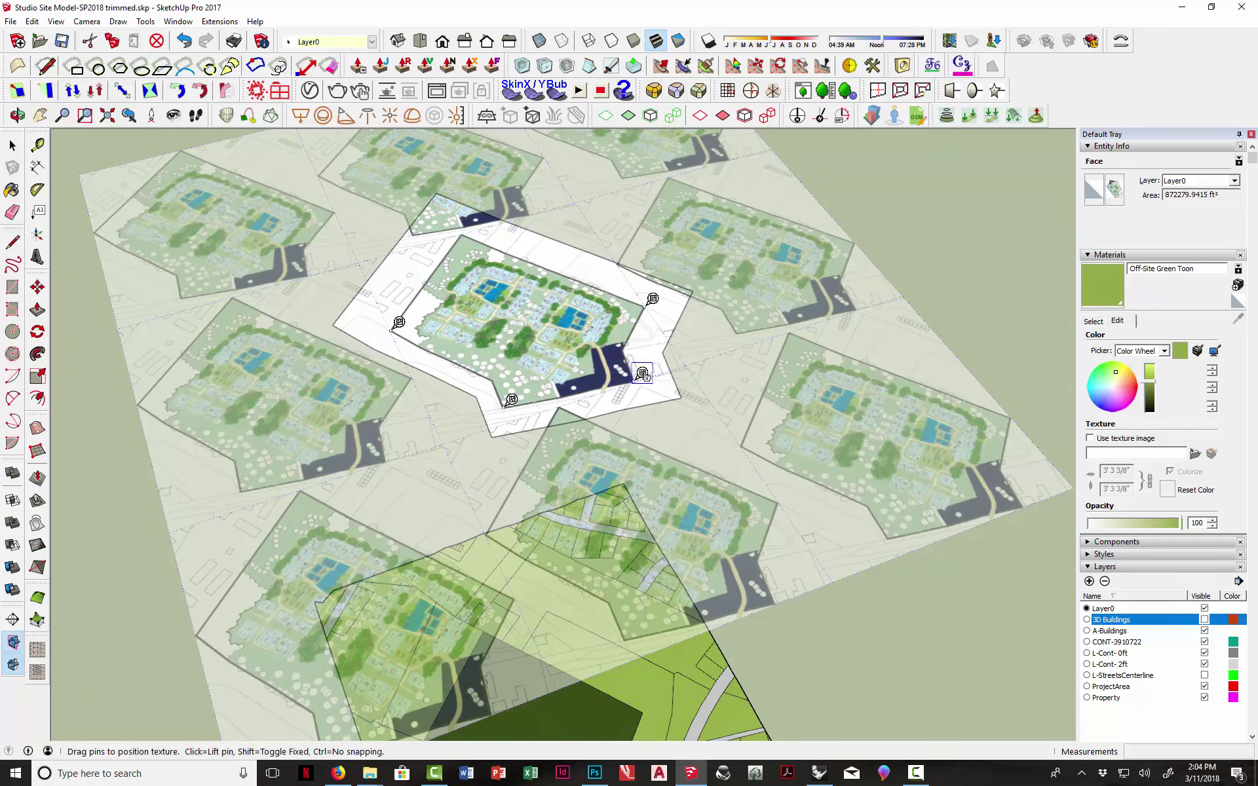
left_click_drag(643, 374, 690, 391)
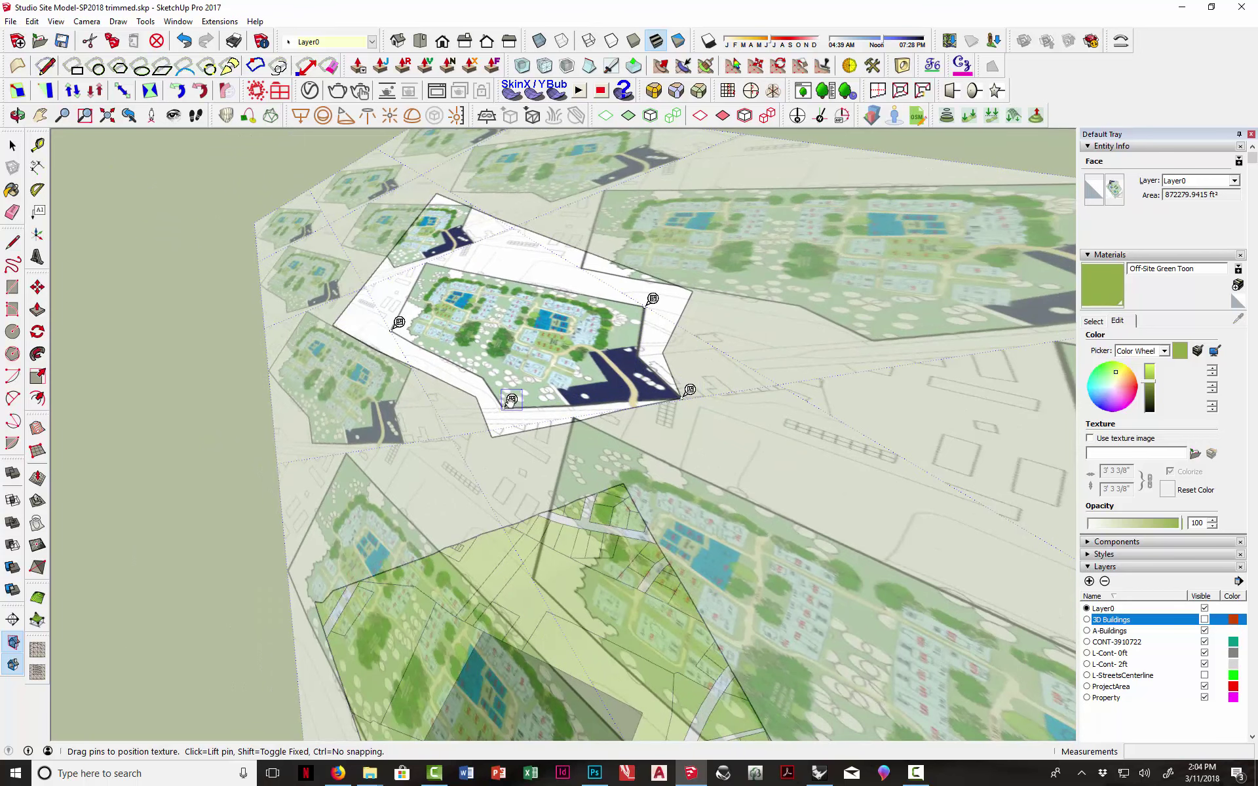
left_click_drag(511, 400, 500, 430)
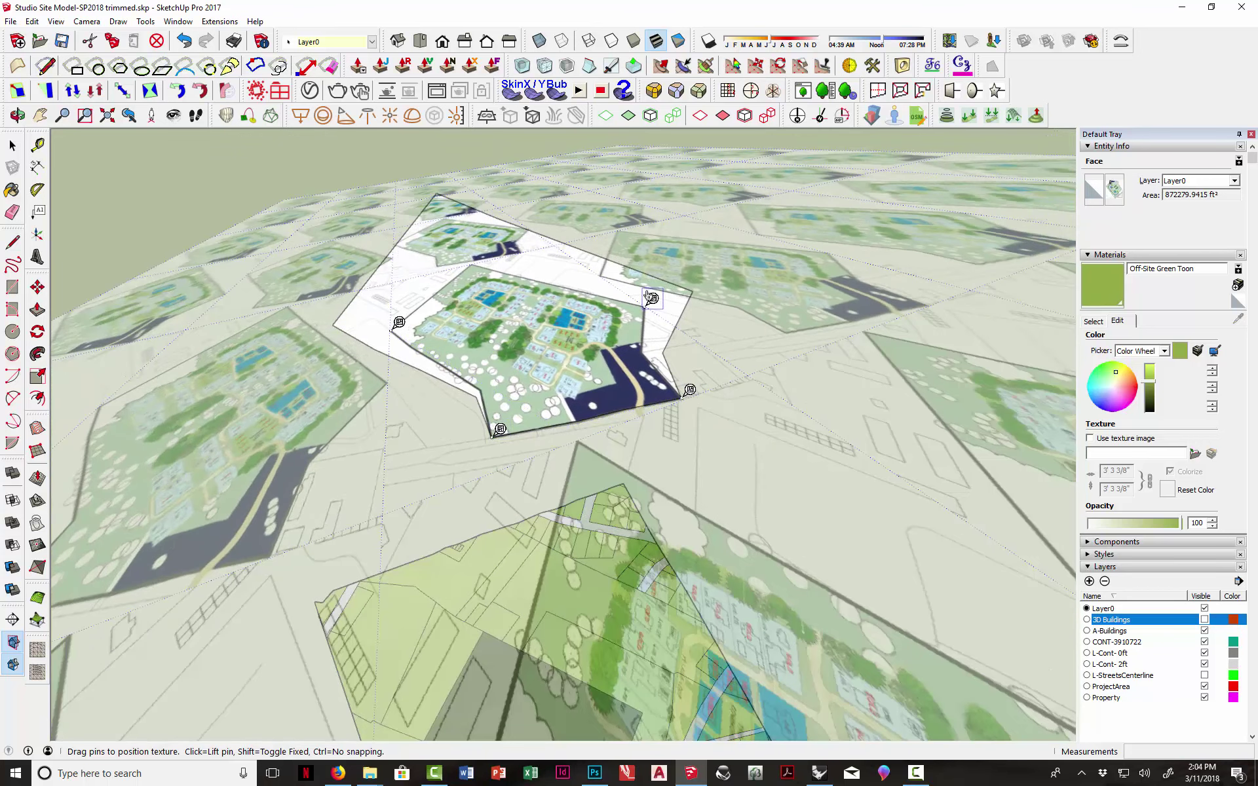
left_click_drag(653, 300, 700, 284)
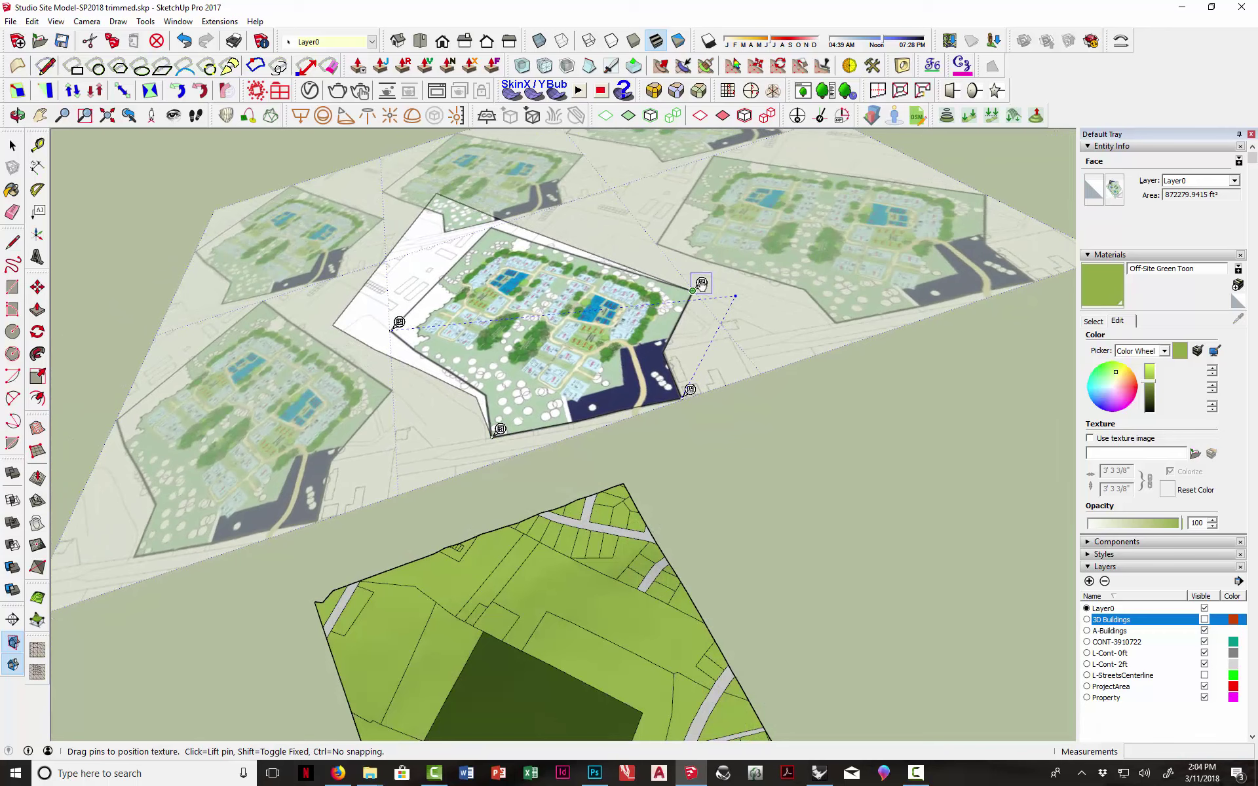
left_click_drag(398, 323, 334, 323)
- Choose Done to finish positioning, then orbit to bring the textured face and terrain into view
middle_click_drag(478, 313, 509, 278)
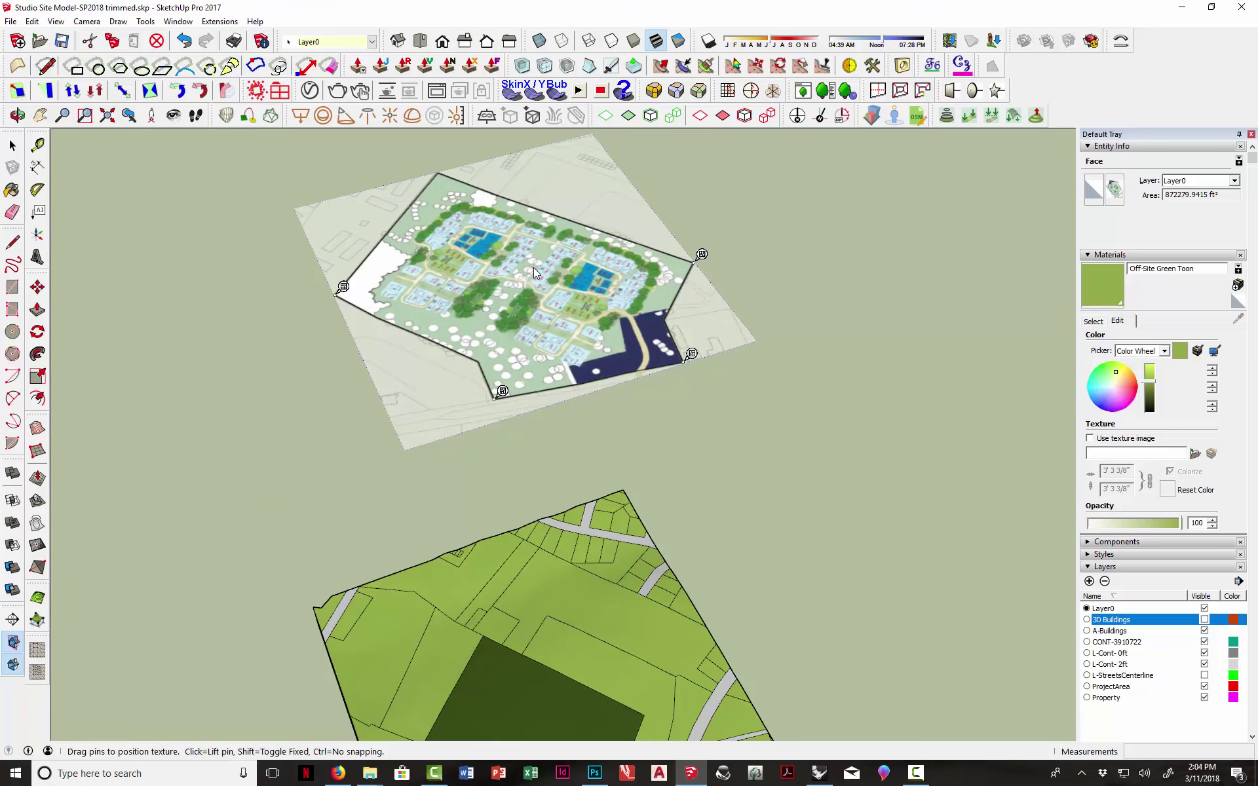
right_click(533, 267)
left_click(547, 278)
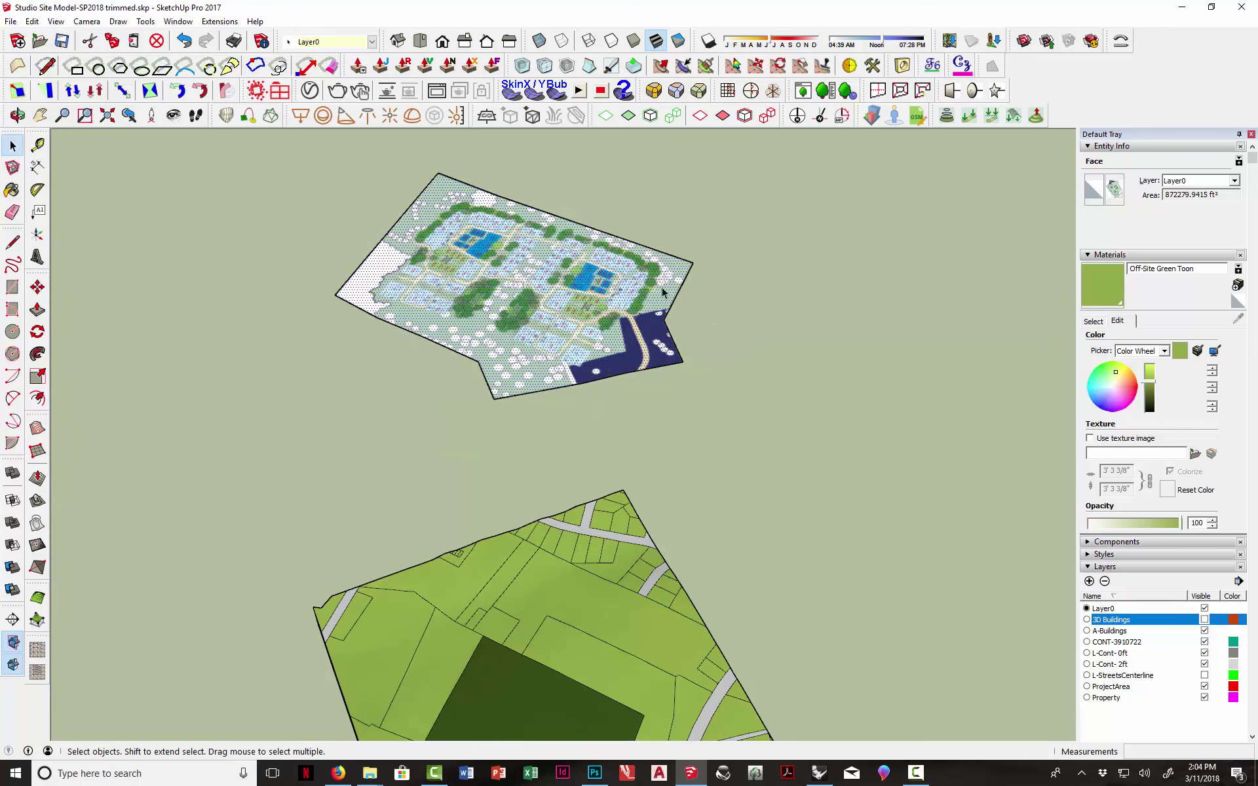
left_click(724, 293)
middle_click_drag(725, 292, 598, 315)
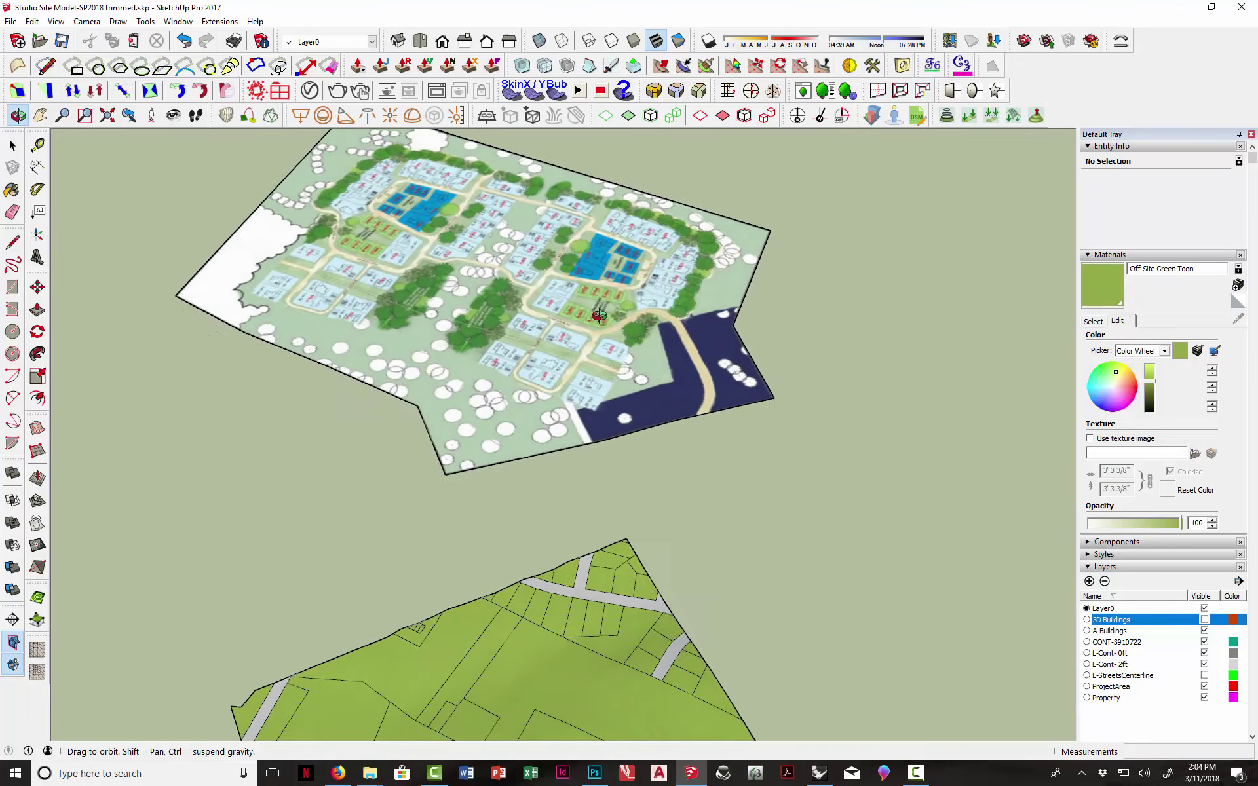
scroll(598, 316, "down", 6)
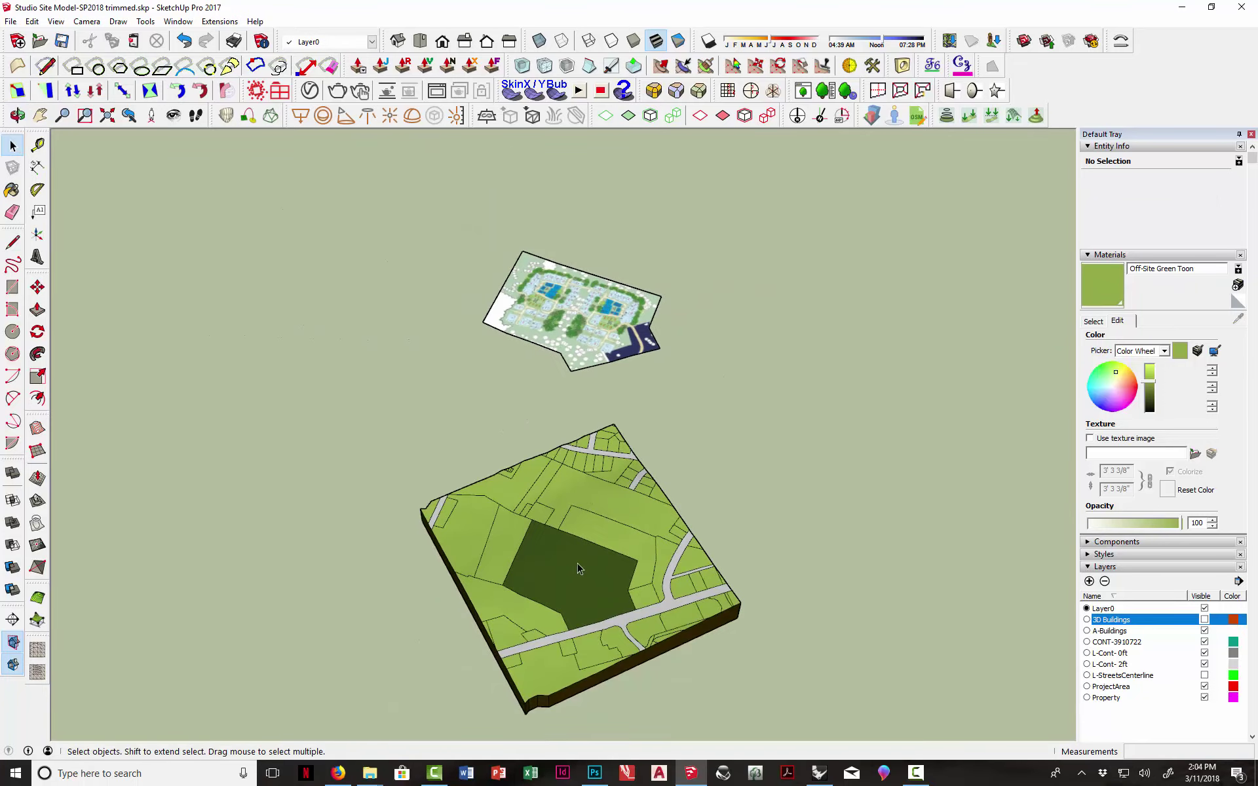
middle_click_drag(574, 574, 565, 536)
middle_click_drag(566, 282, 563, 342)
- Sample the Site Plan material with the Paint Bucket, try it on the terrain face, then undo it
left_click(13, 191)
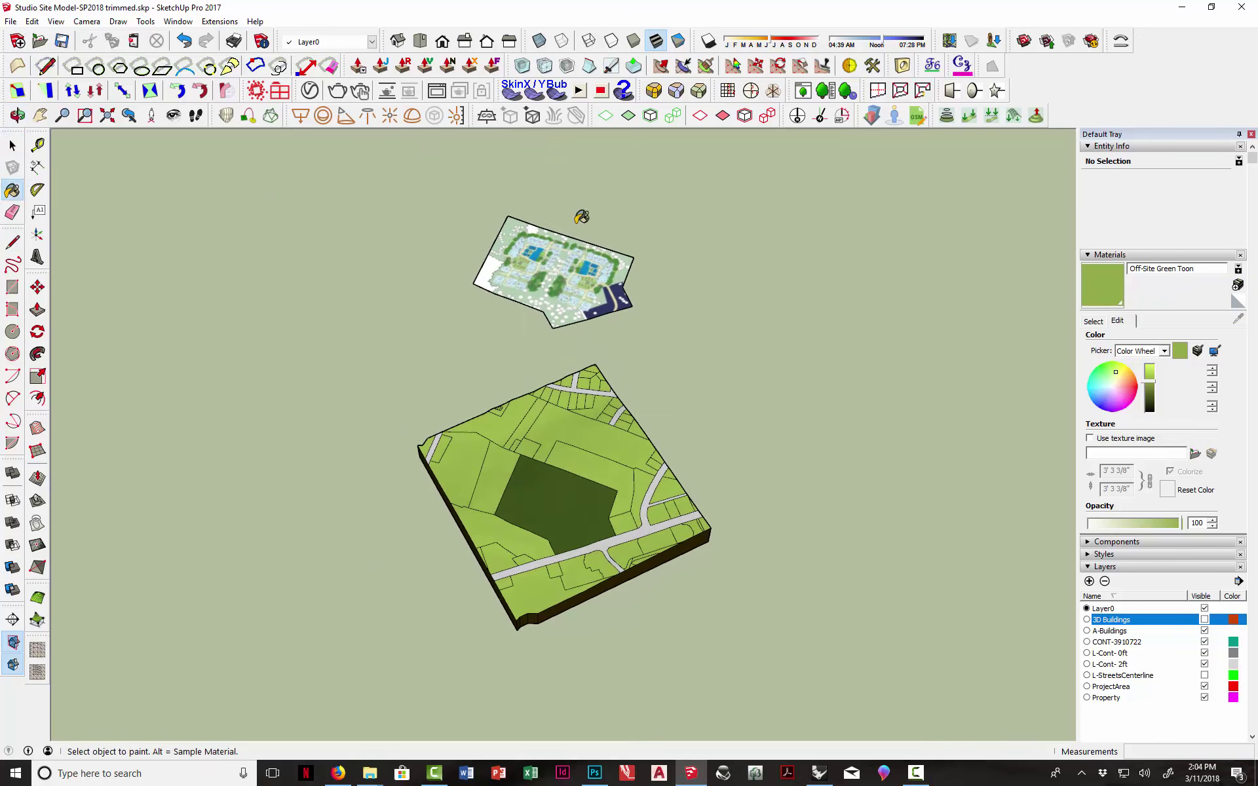
left_click(556, 267, "alt")
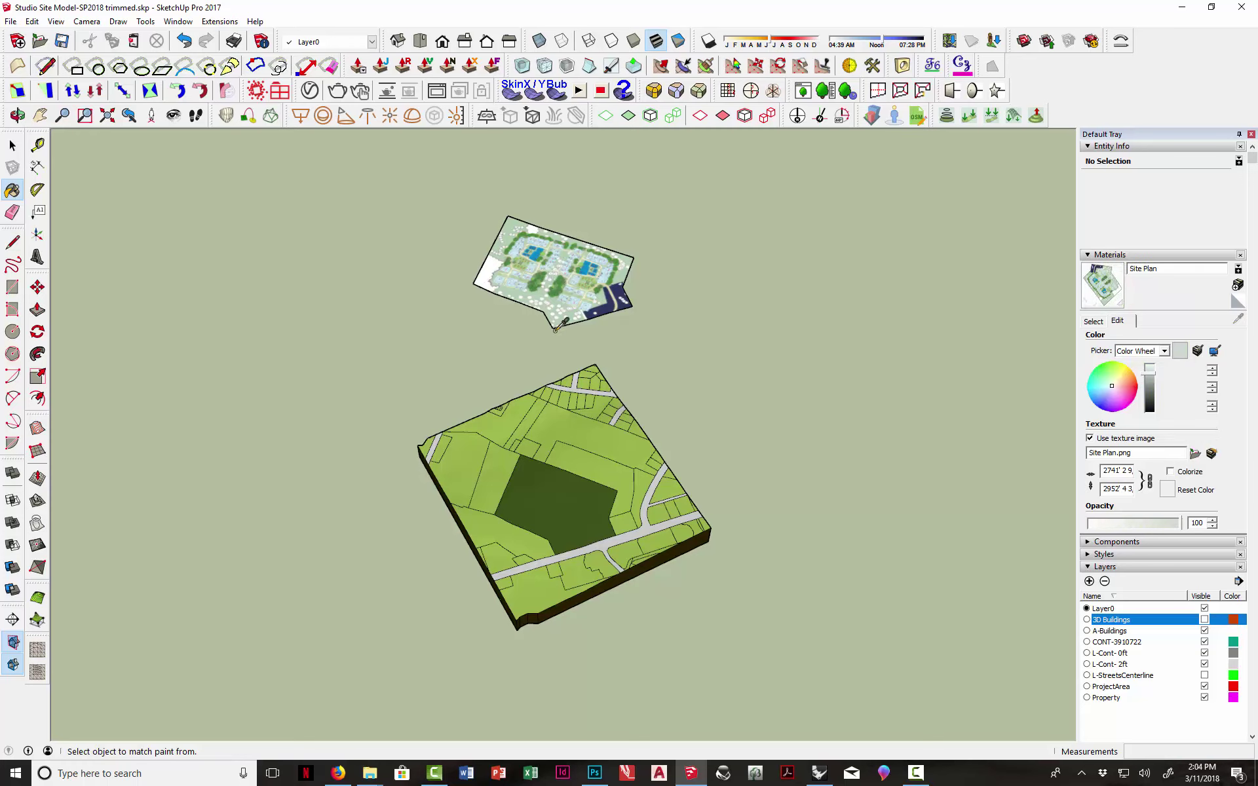
left_click(576, 489)
scroll(576, 492, "up", 2)
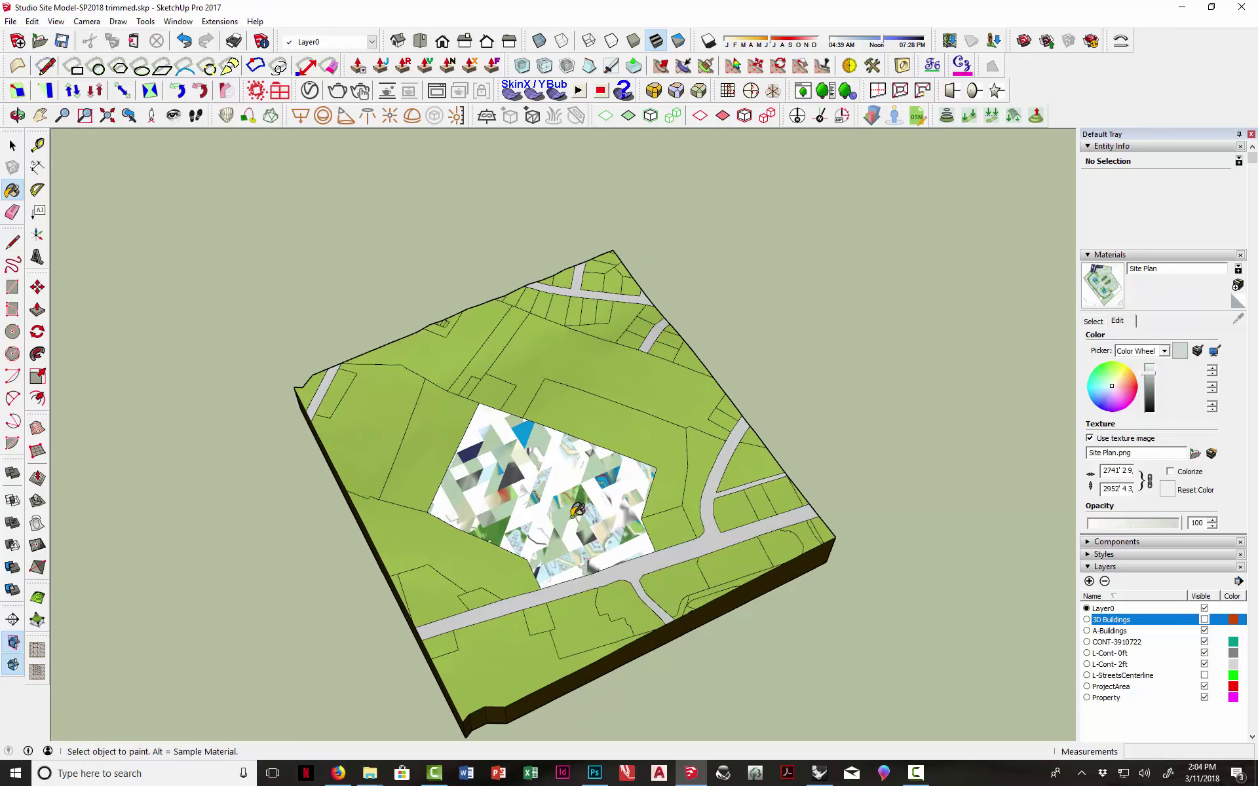
scroll(570, 500, "down", 4)
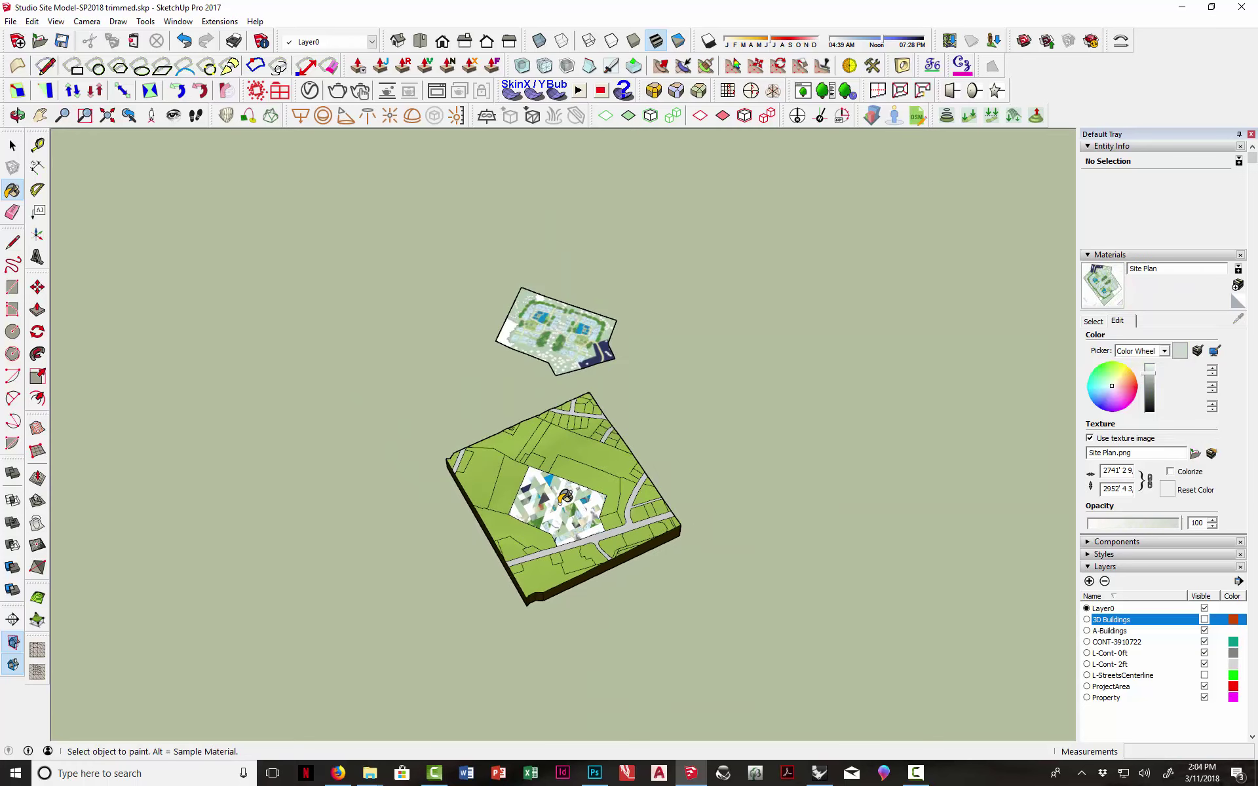
key("ctrl+z")
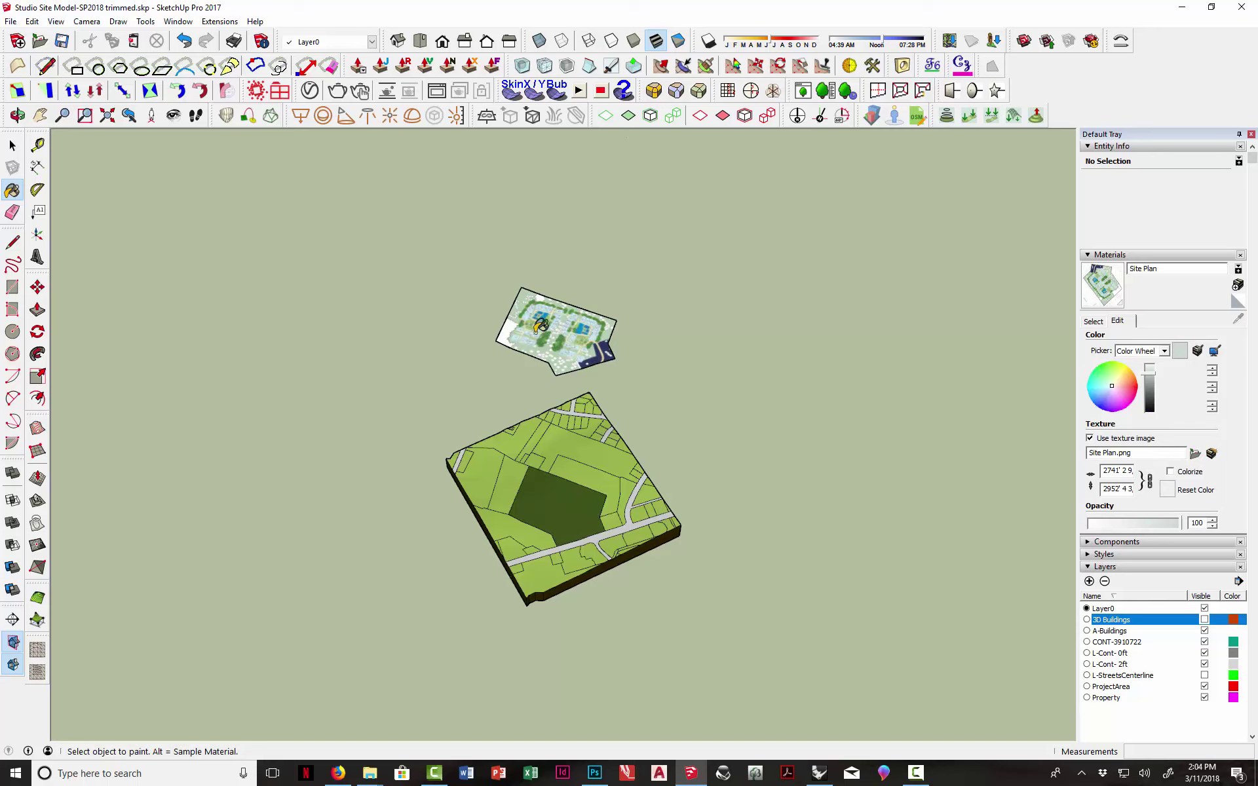
- Set the site-plan face's texture to Projected
right_click(561, 319)
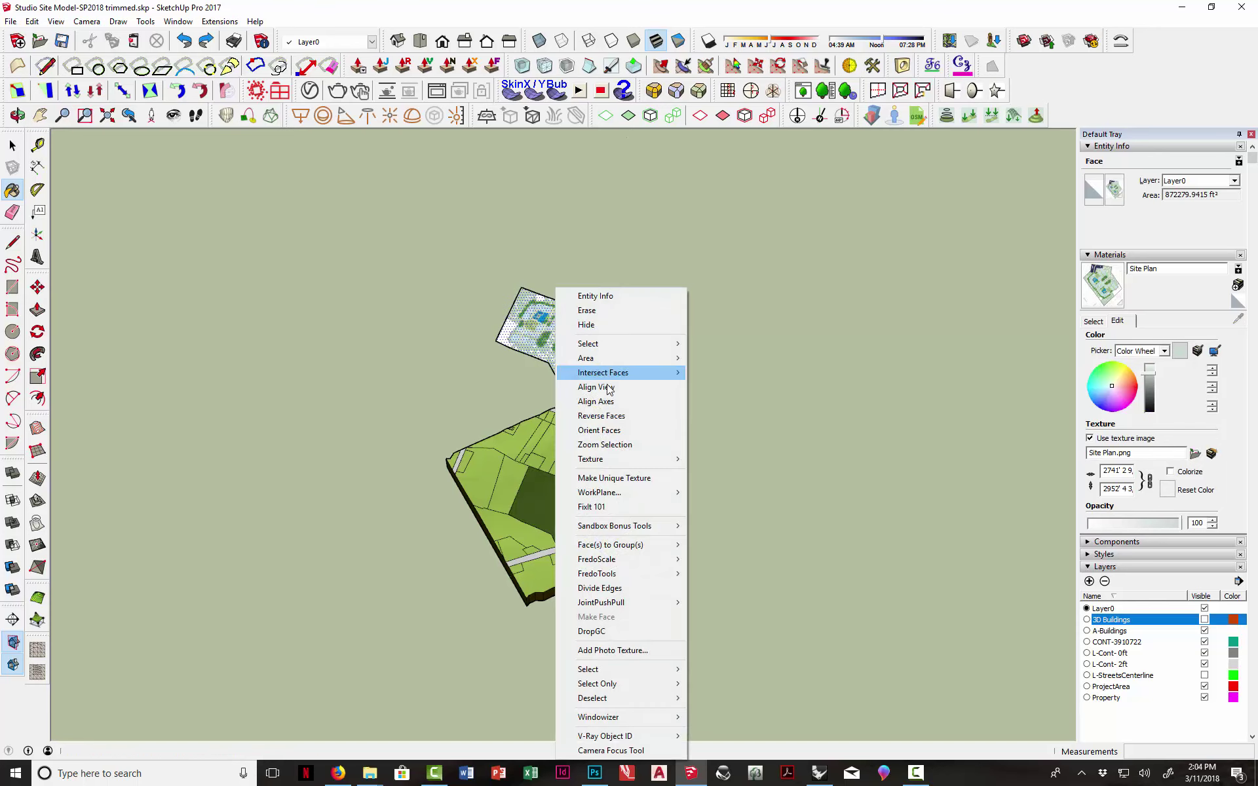
mouse_move(607, 462)
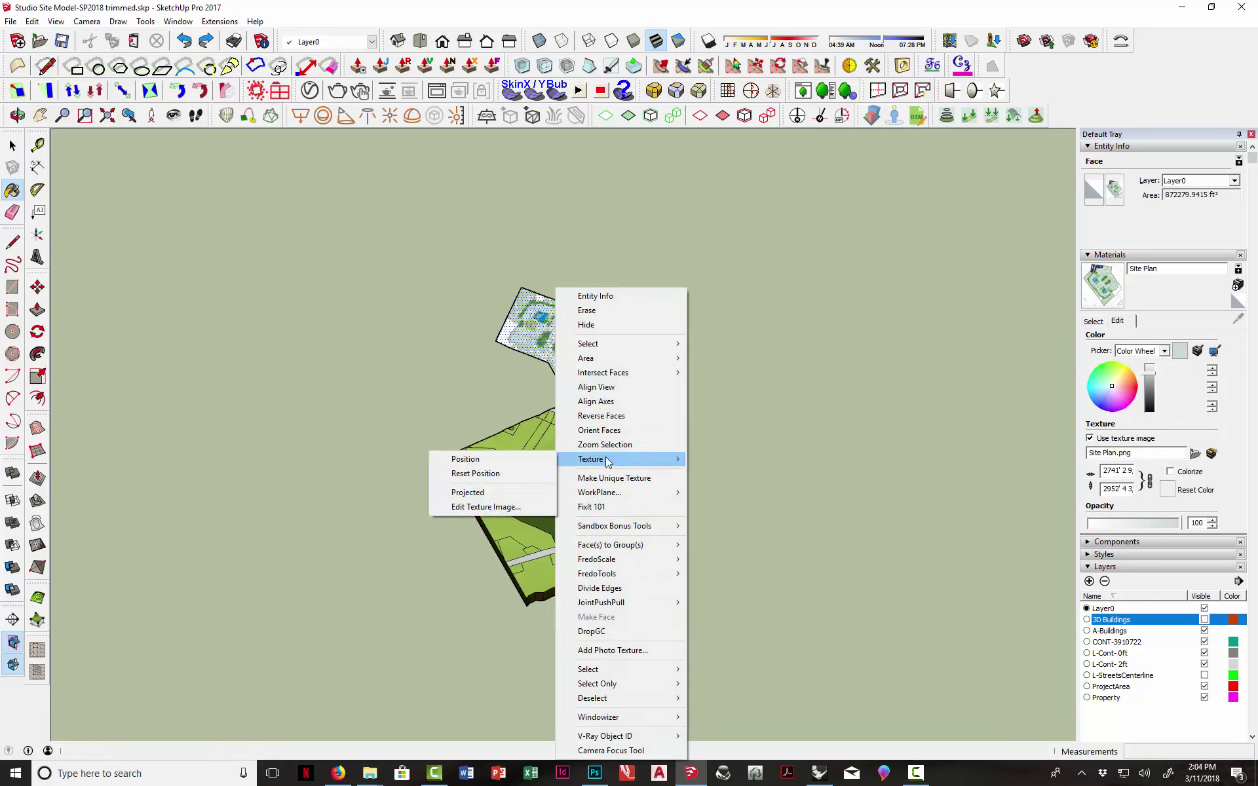
left_click(498, 492)
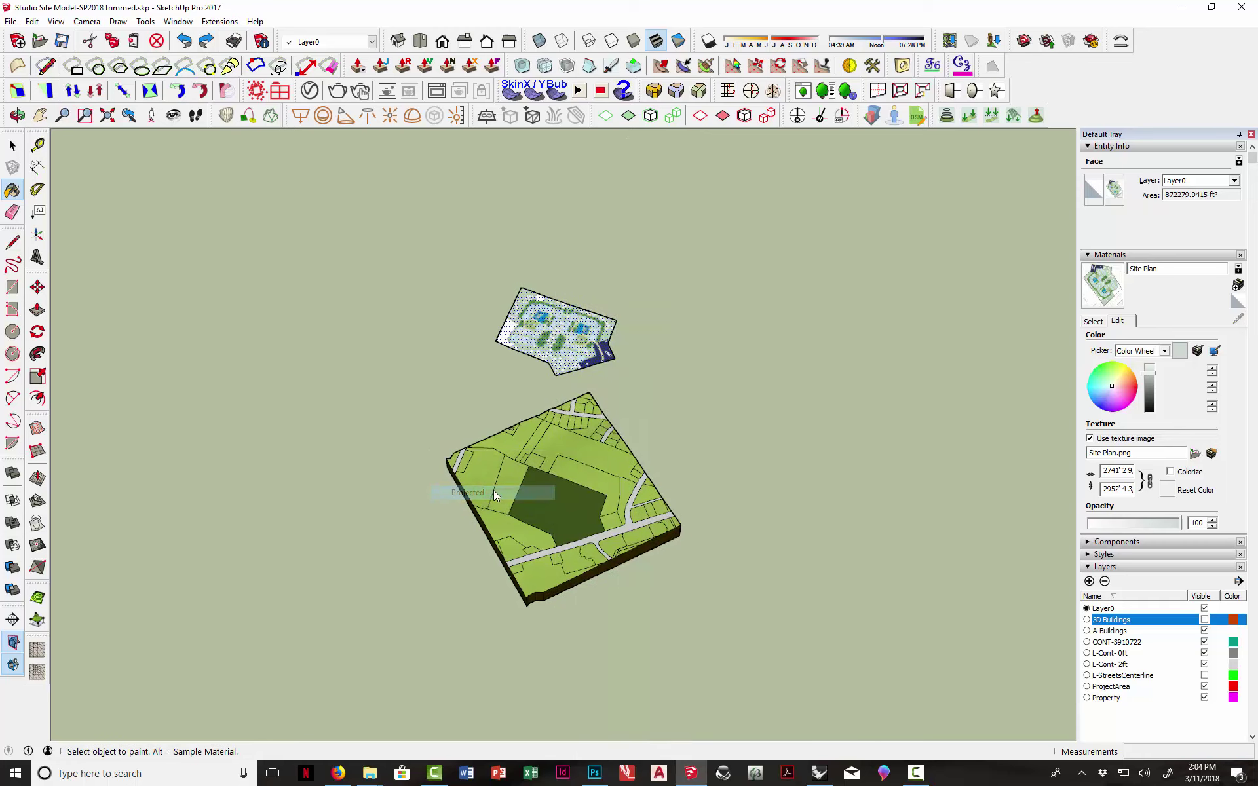
- Sample the projected Site Plan material and paint it onto the dark-green centre face
left_click(13, 146)
left_click(72, 183)
left_click(16, 193)
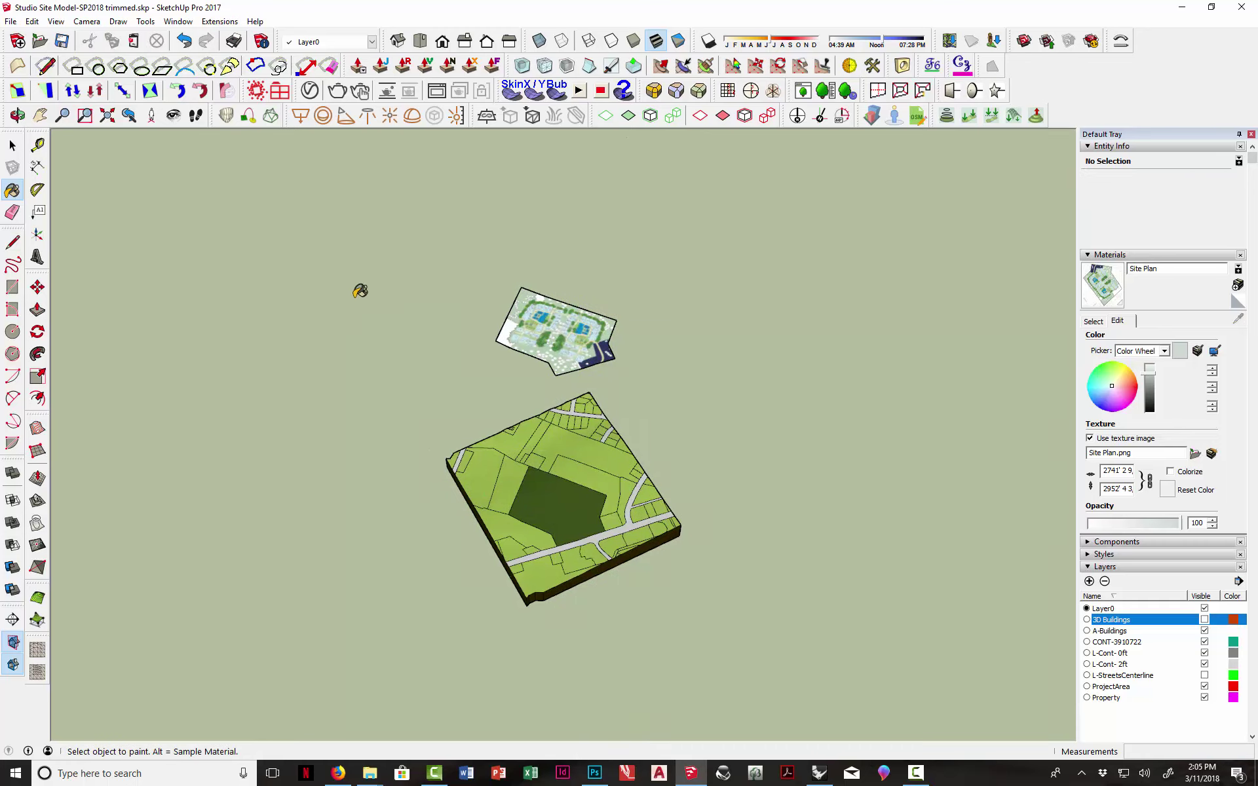
key("alt")
left_click(569, 499)
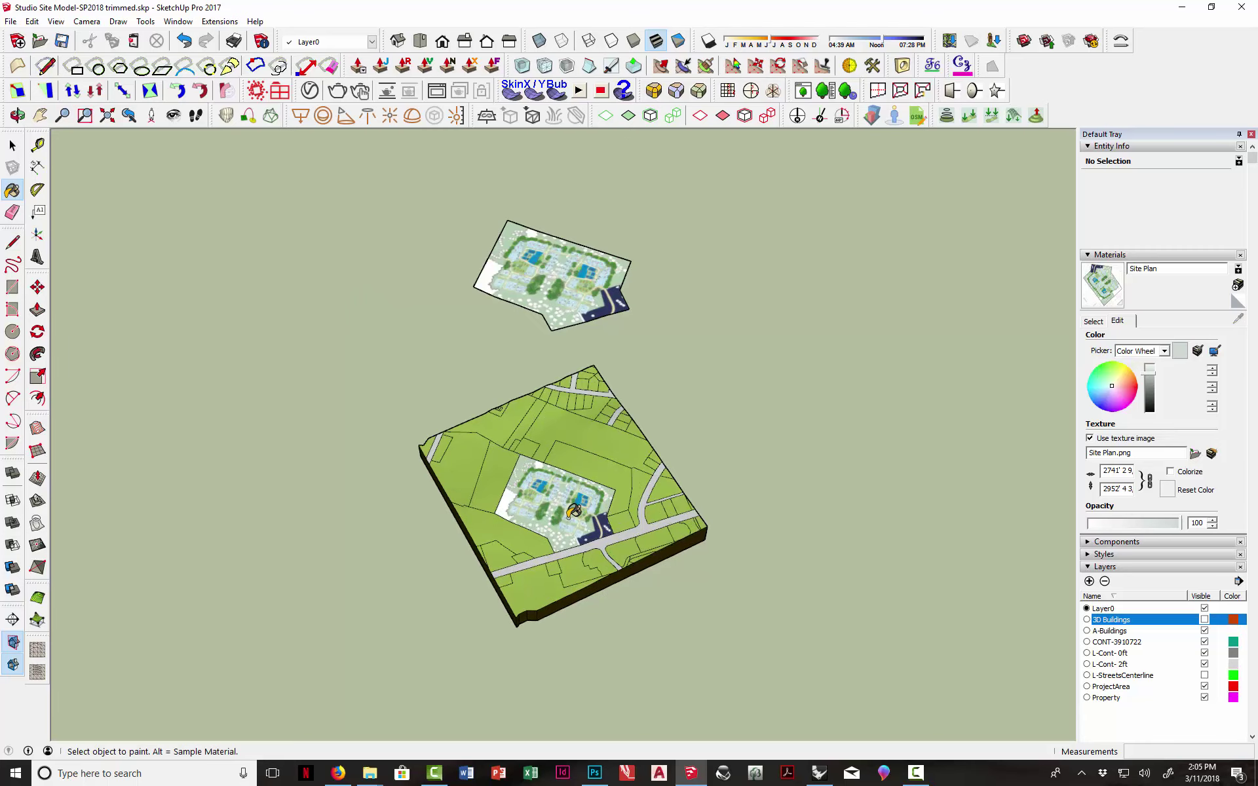
- Orbit out to frame the whole terrain block and start a V-Ray render
scroll(575, 512, "up", 6)
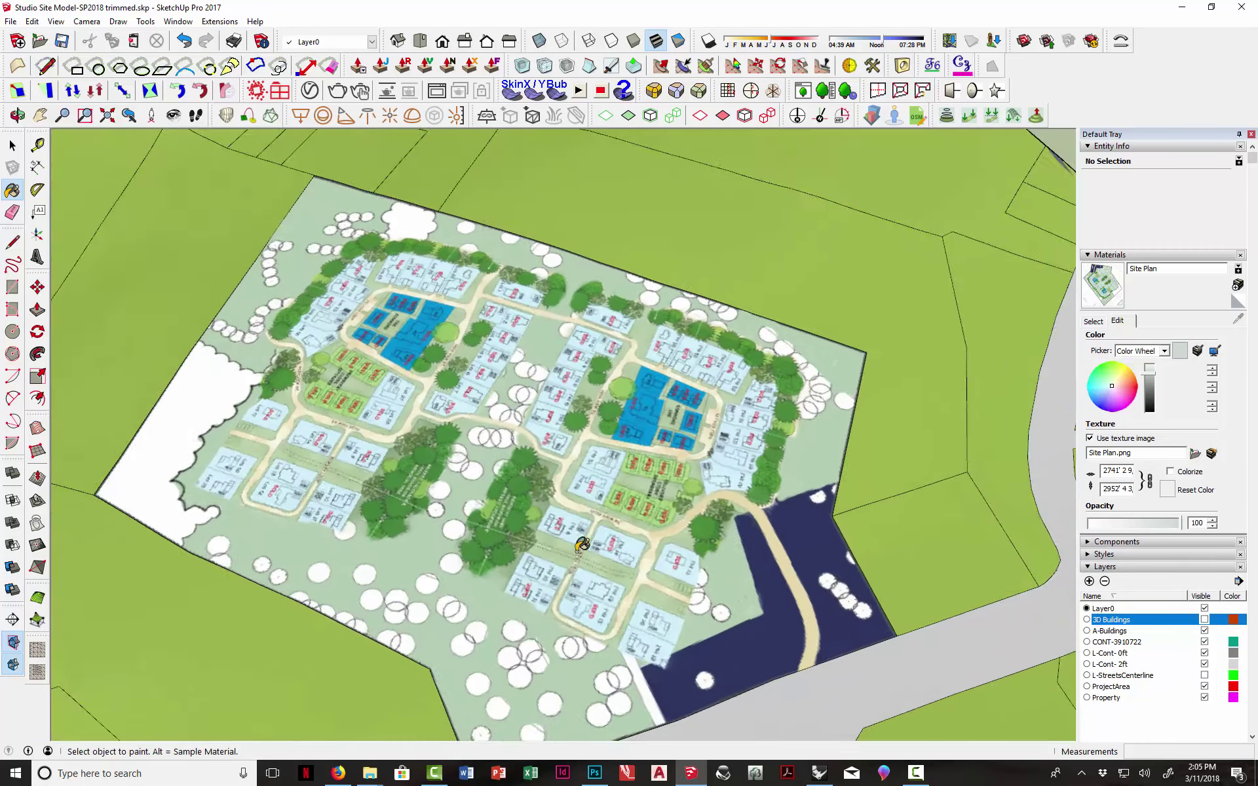
middle_click_drag(582, 545, 516, 269)
scroll(477, 343, "up", 3)
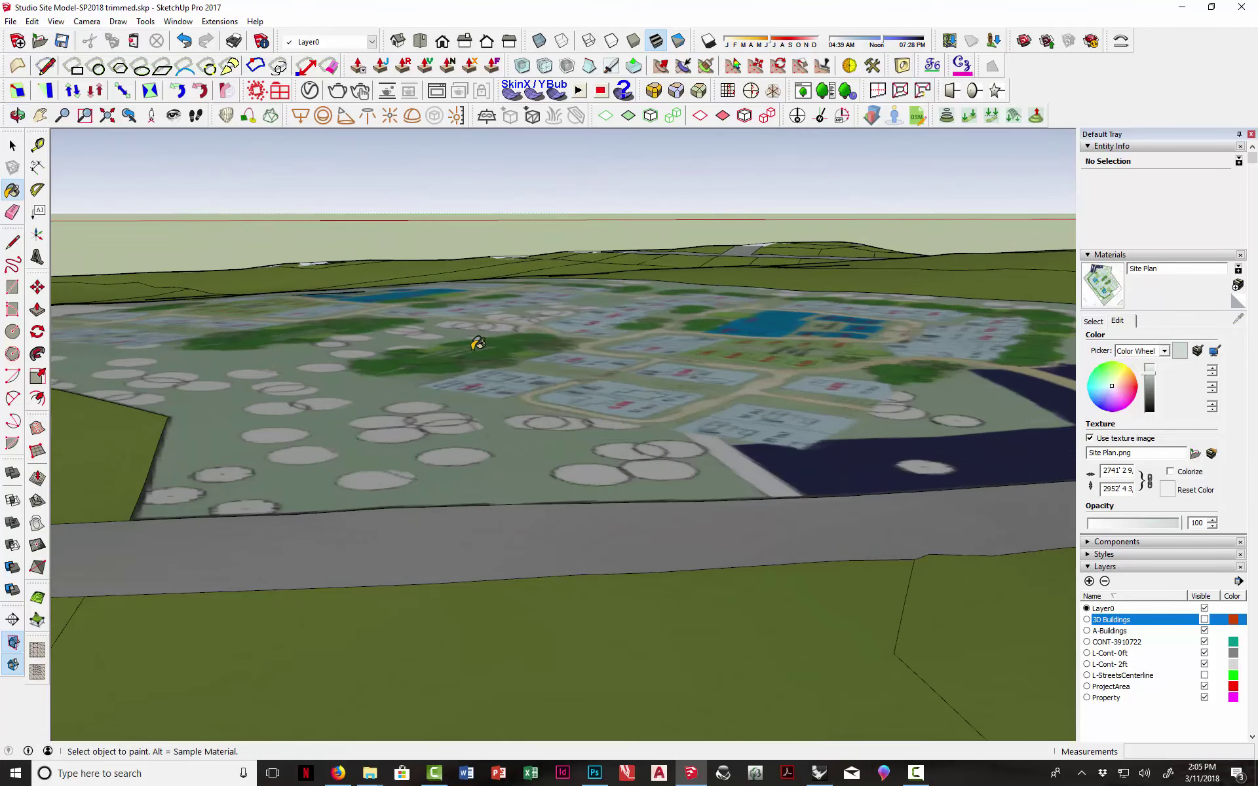
middle_click_drag(478, 343, 476, 417)
scroll(476, 417, "down", 10)
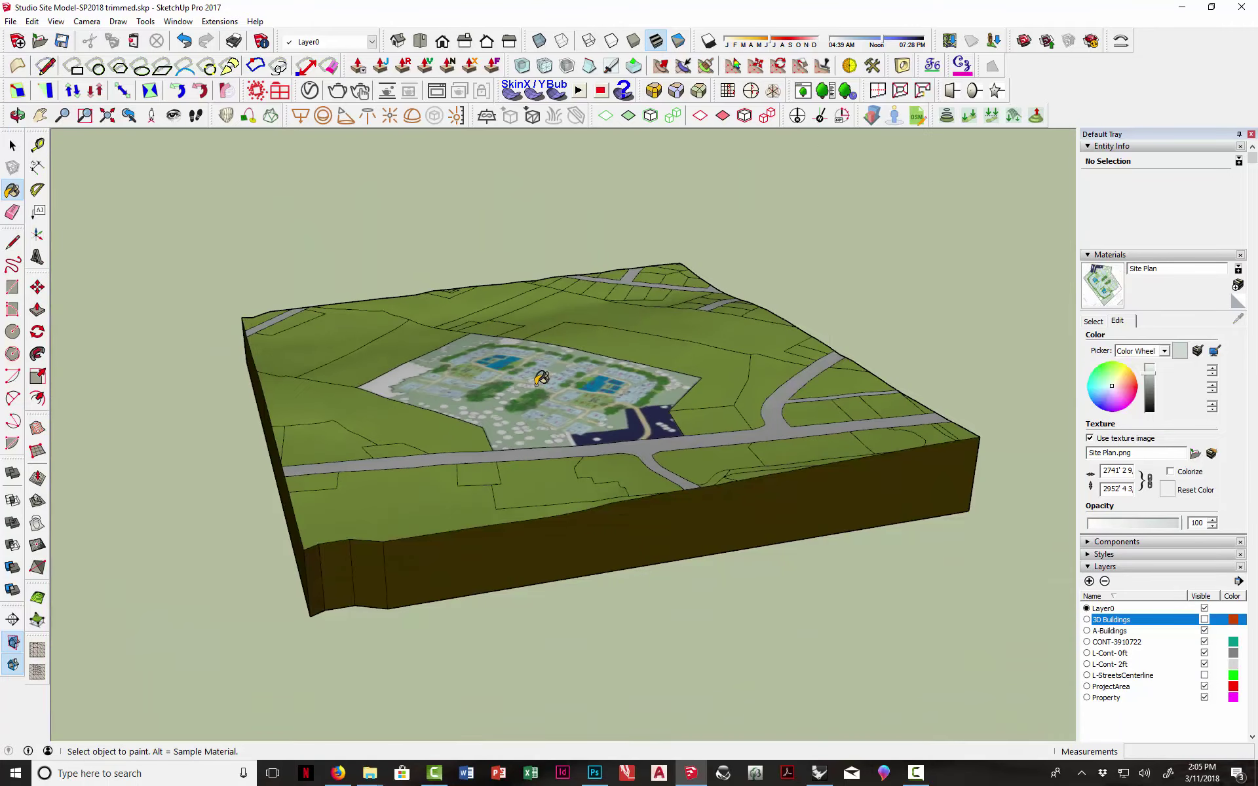
middle_click_drag(610, 461, 419, 158)
left_click(338, 94)
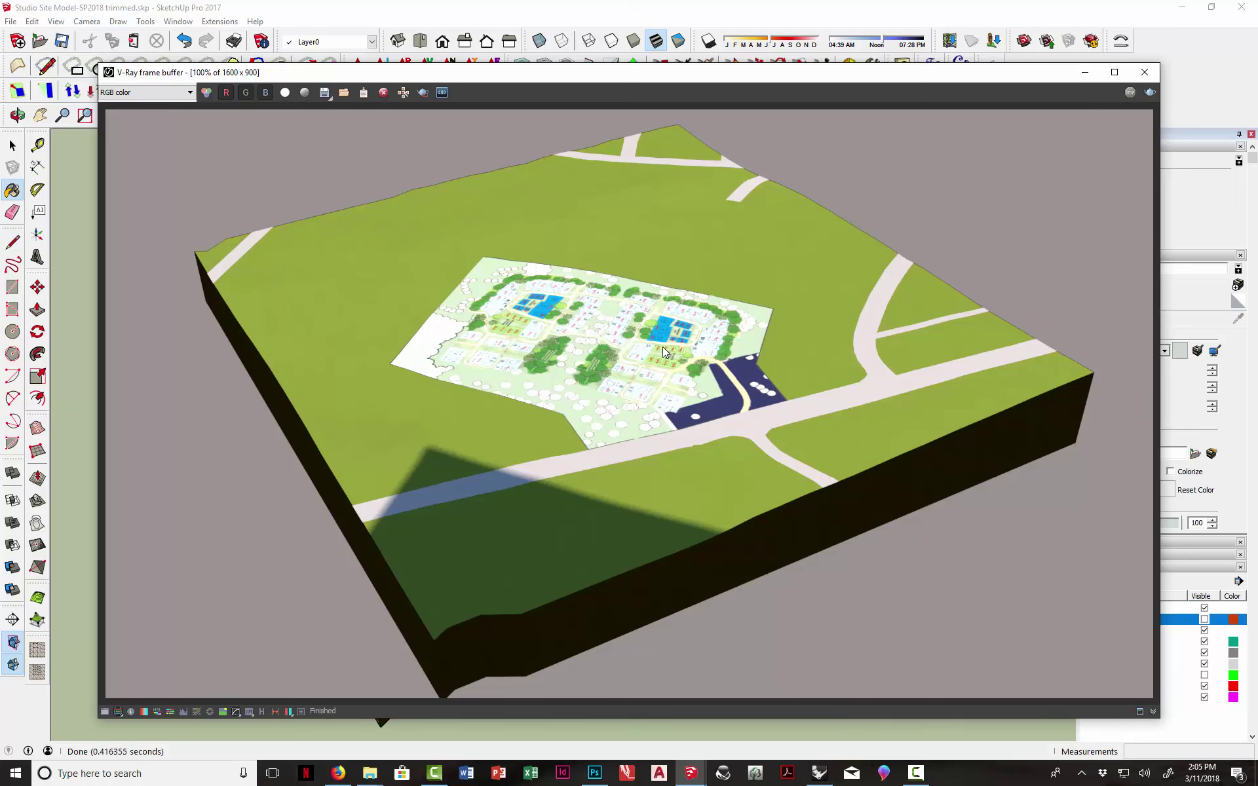
- Zoom in and out on the finished V-Ray render to inspect the draped site plan, then close the frame buffer
scroll(604, 345, "up", 3)
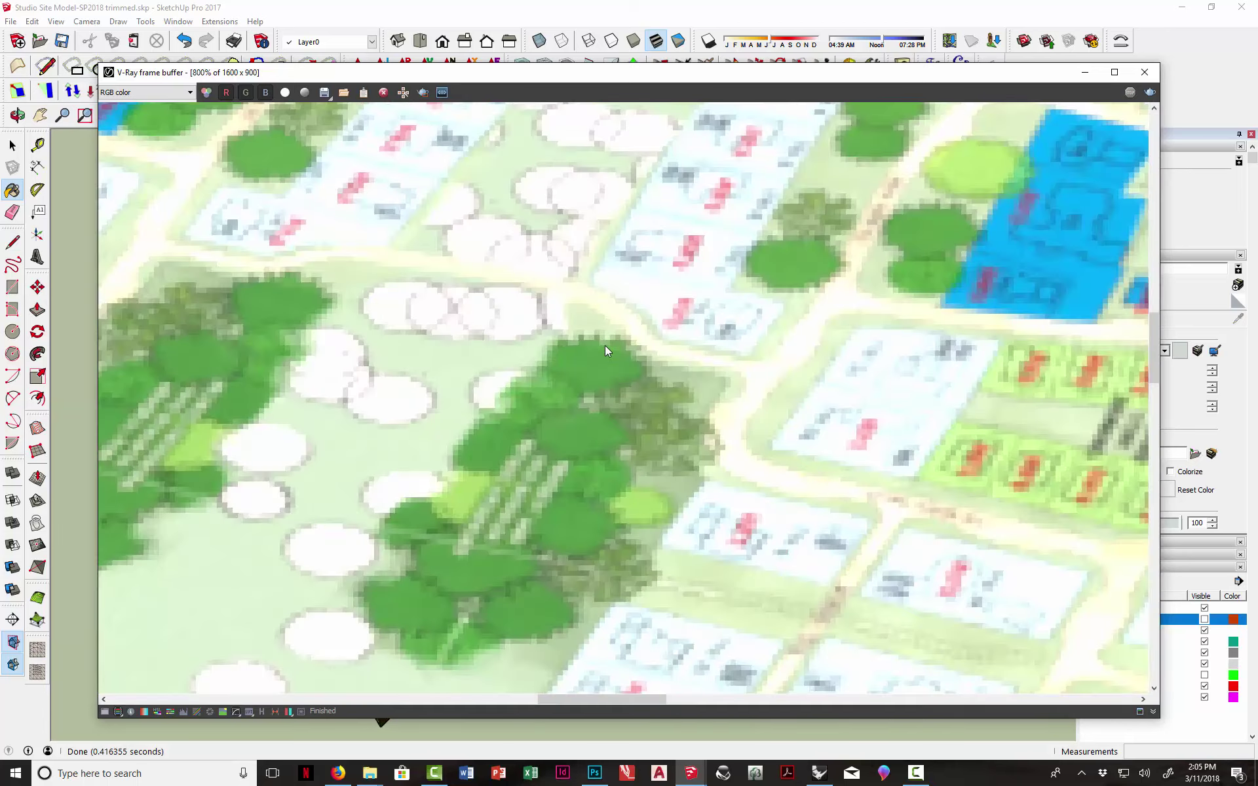
scroll(604, 345, "down", 3)
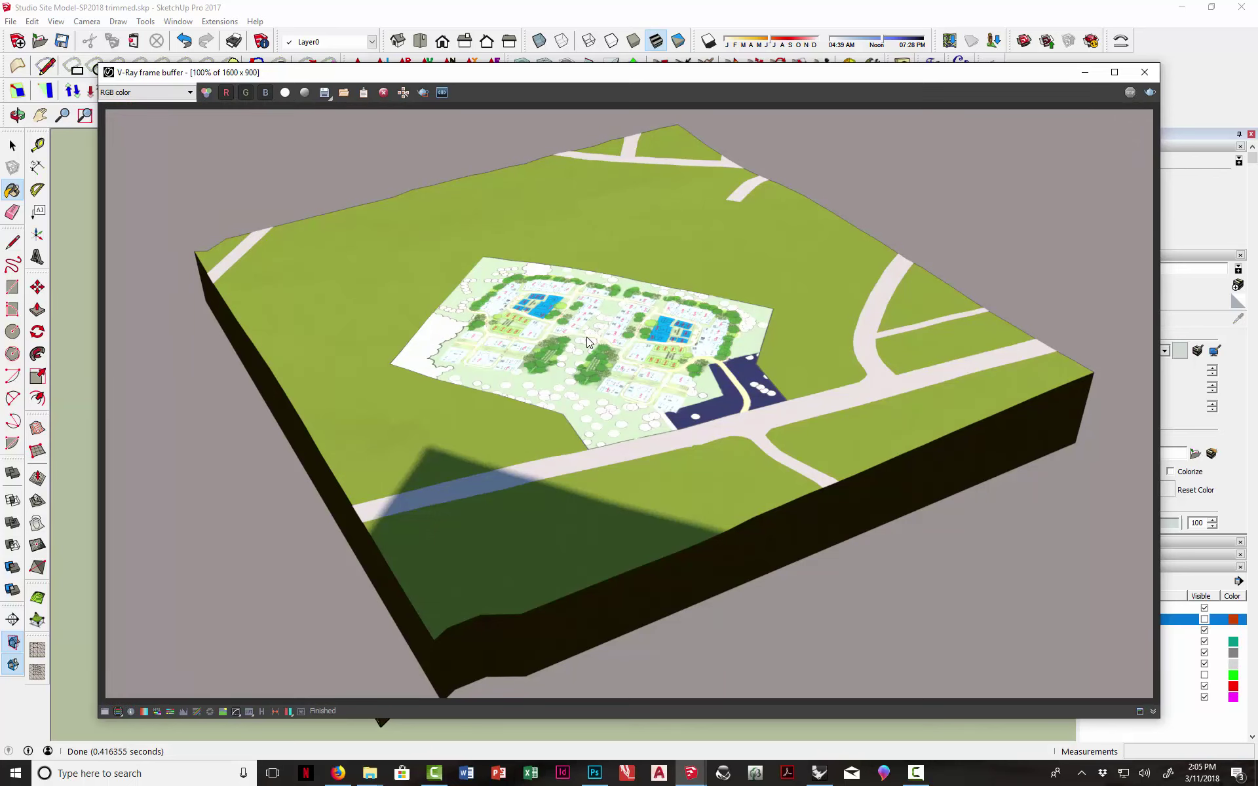
scroll(587, 337, "up", 3)
scroll(612, 349, "down", 2)
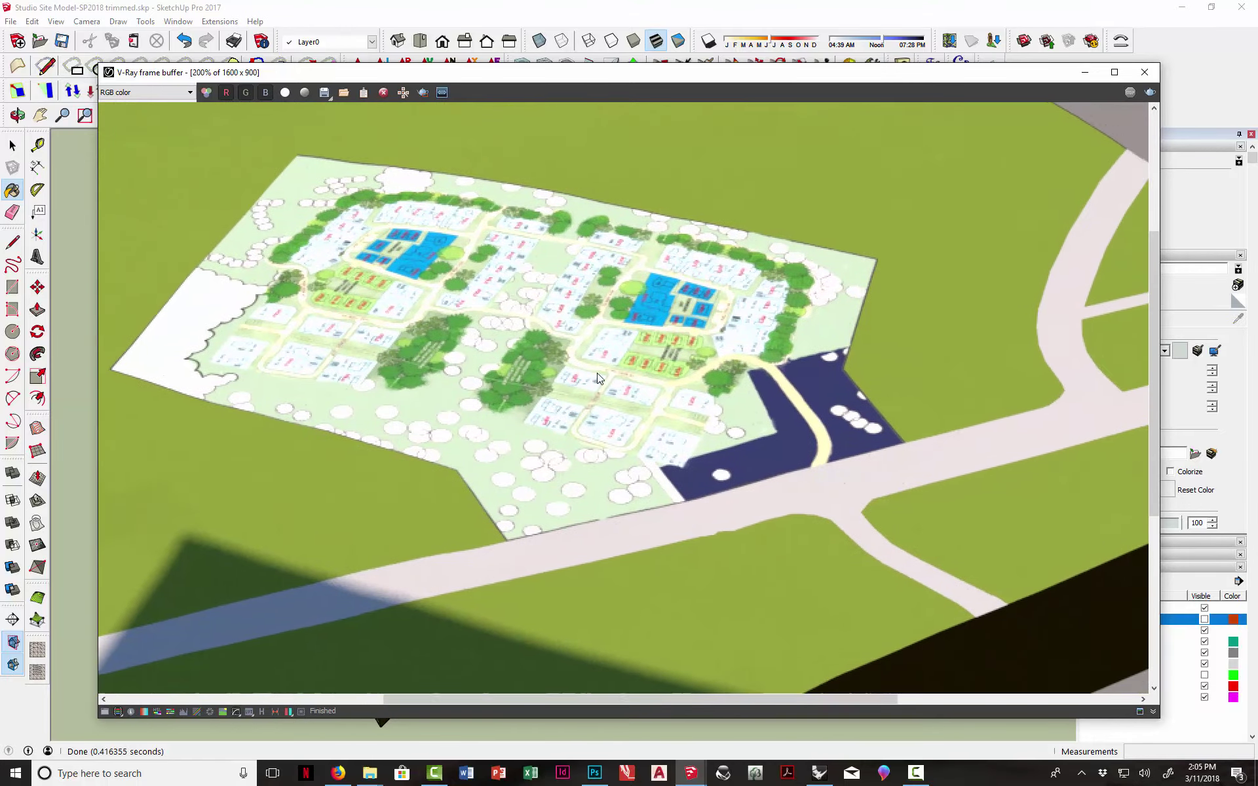
scroll(659, 375, "up", 1)
scroll(659, 374, "down", 3)
scroll(652, 397, "up", 3)
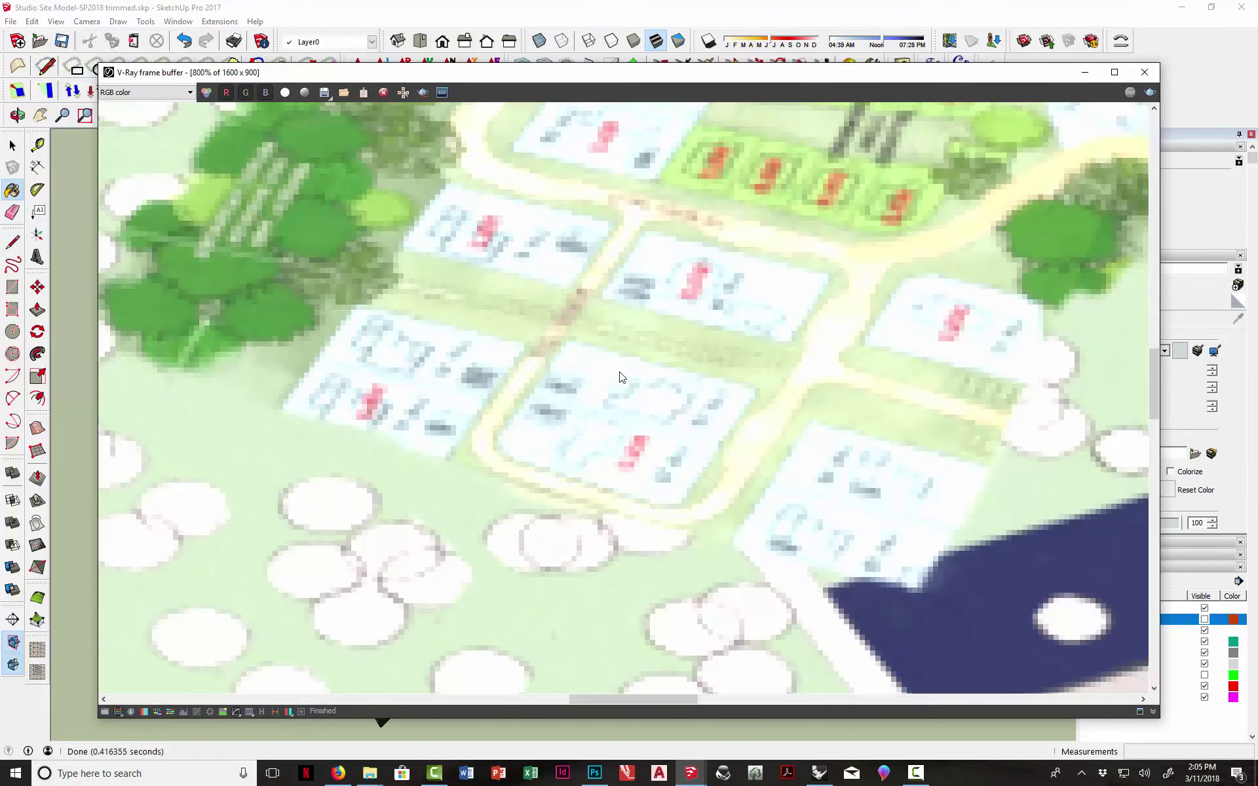
scroll(620, 375, "down", 1)
scroll(586, 321, "down", 1)
scroll(577, 311, "up", 3)
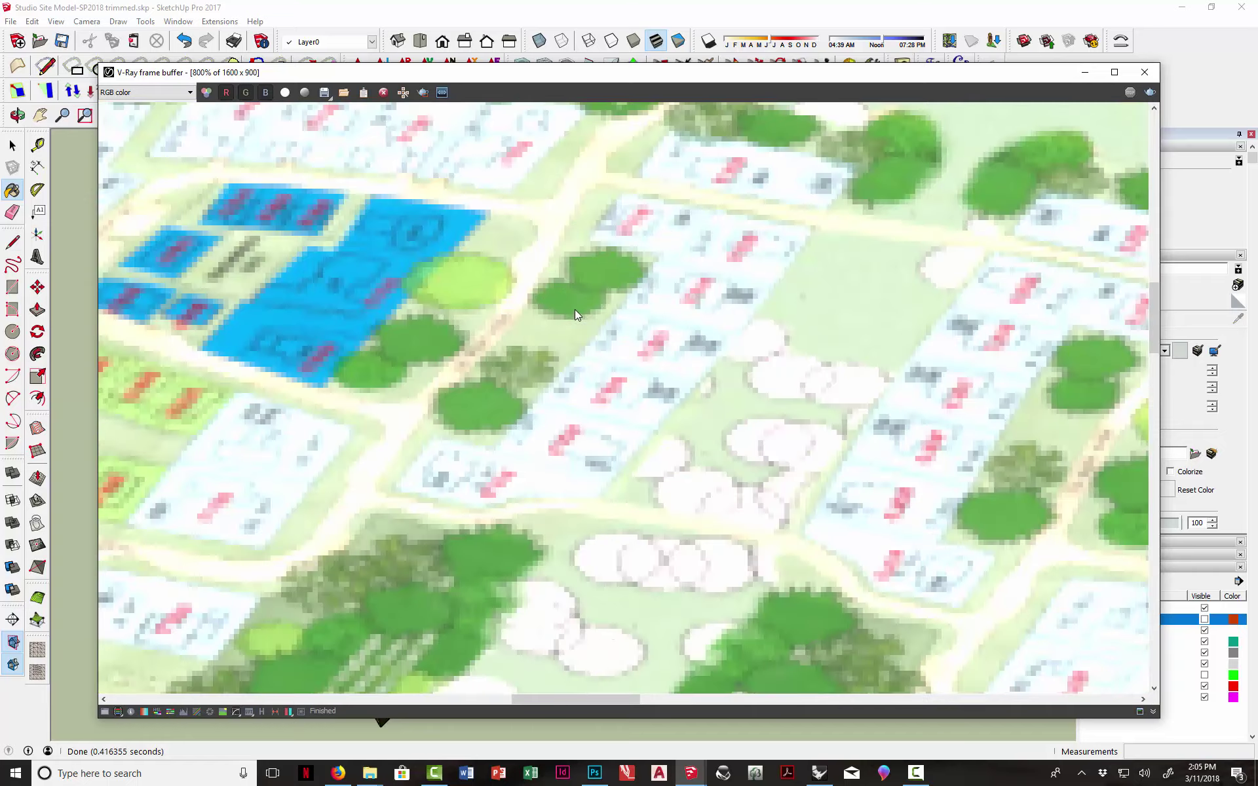
scroll(575, 311, "down", 2)
scroll(583, 313, "up", 1)
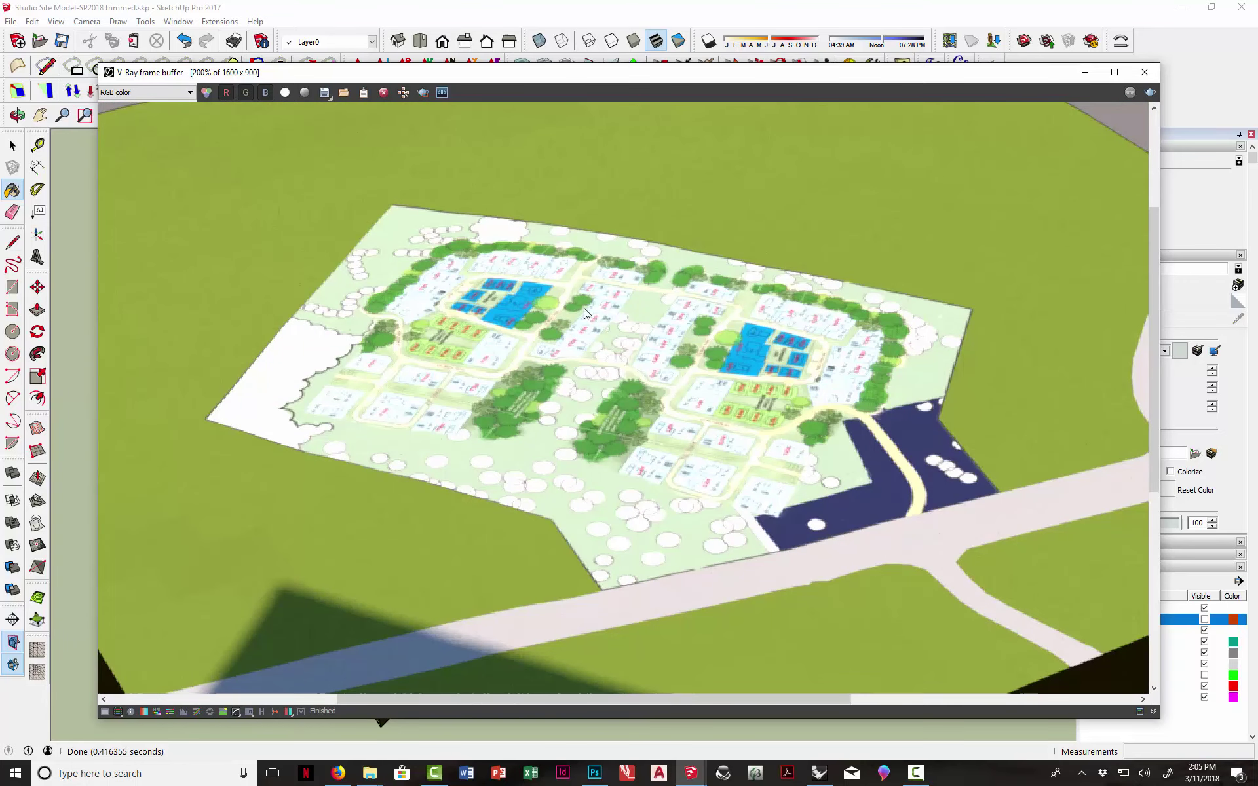
left_click(1144, 72)
scroll(513, 368, "up", 5)
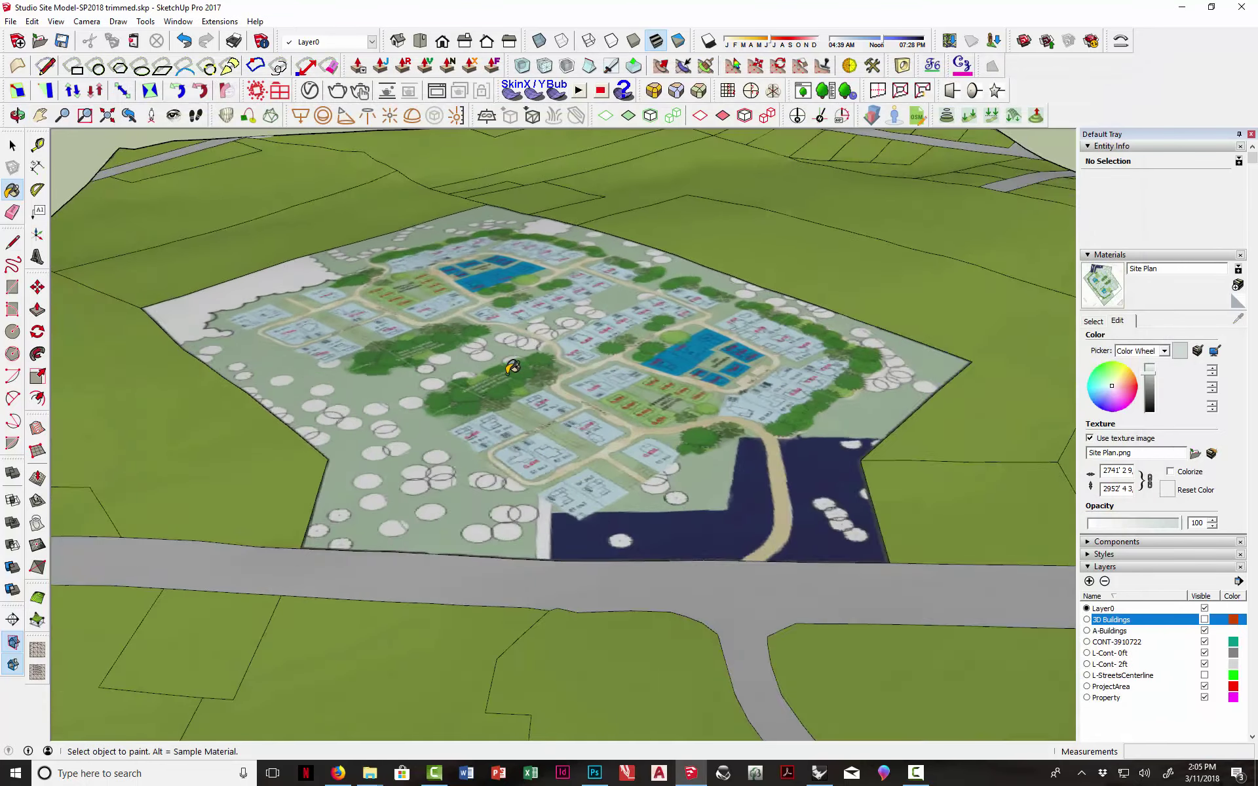
- Render a low oblique view across the site plan, close the frame buffer, and orbit back overhead
scroll(512, 368, "up", 2)
middle_click_drag(616, 407, 577, 367)
scroll(533, 323, "up", 2)
mouse_move(533, 323)
middle_mouse_down()
mouse_move(651, 595)
mouse_move(660, 570)
mouse_move(608, 581)
mouse_move(584, 604)
mouse_move(590, 483)
middle_mouse_up()
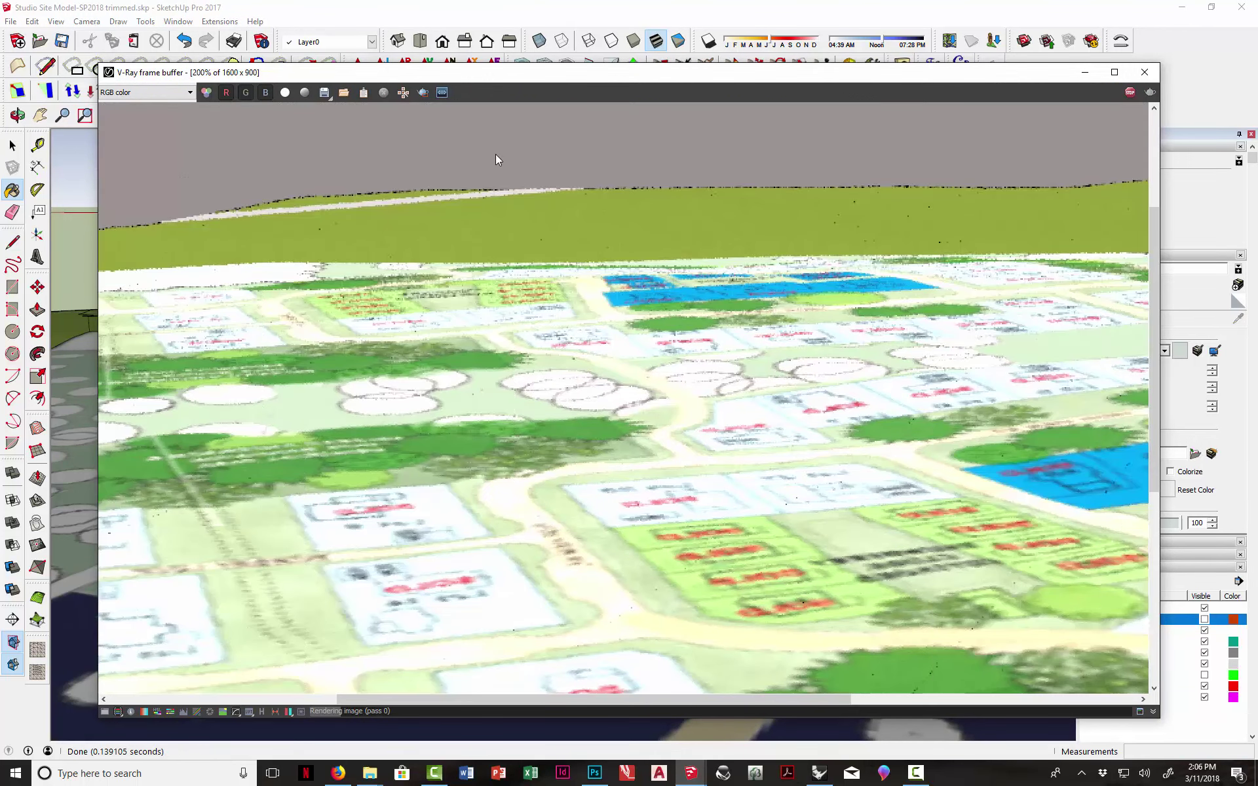
left_click(1146, 73)
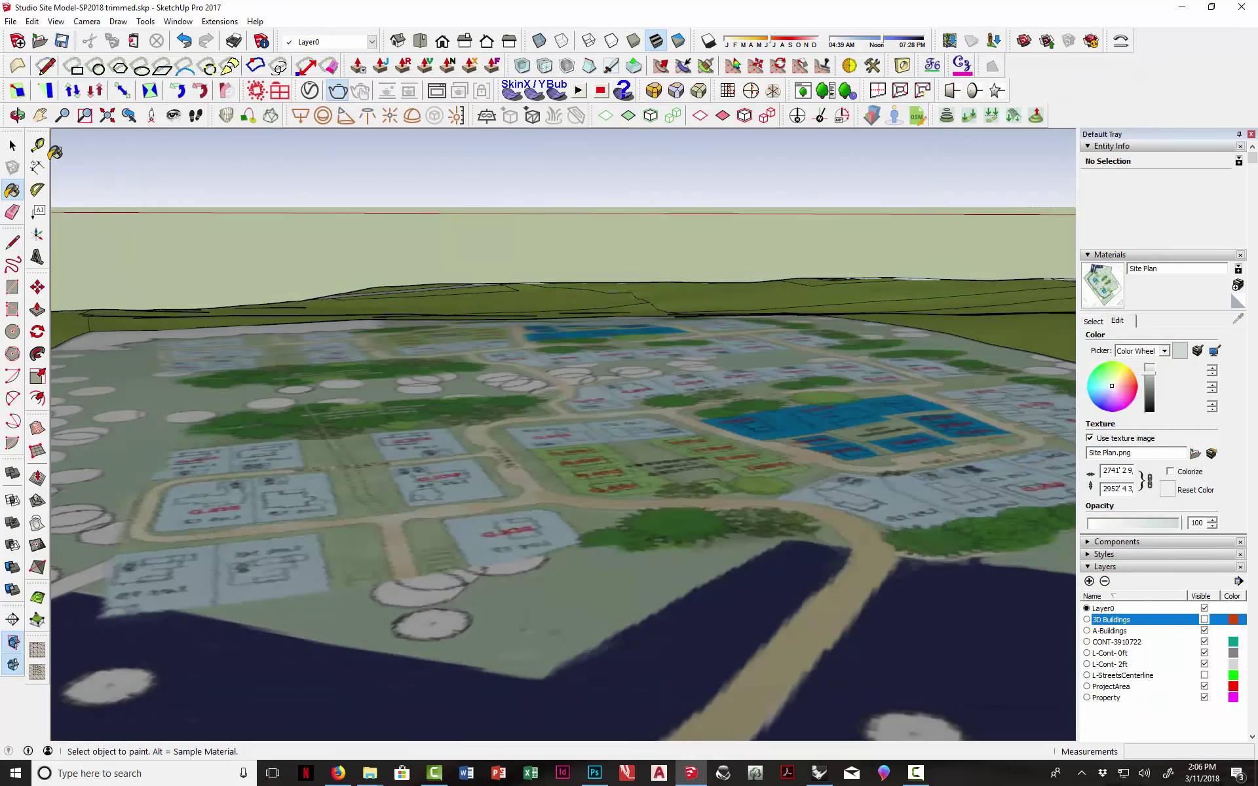
middle_click_drag(645, 420, 641, 465)
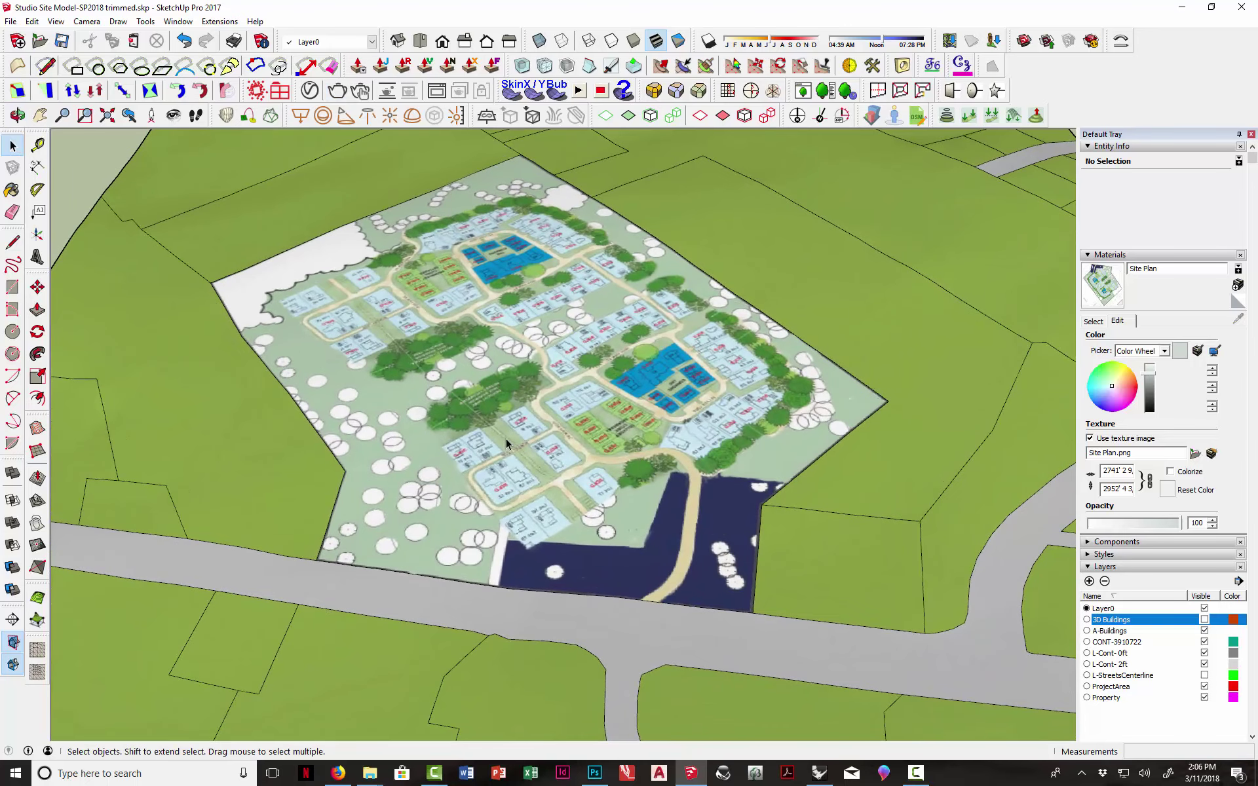
- Zoom extents and hide the floating site-plan image plane above the terrain
key("shift+z")
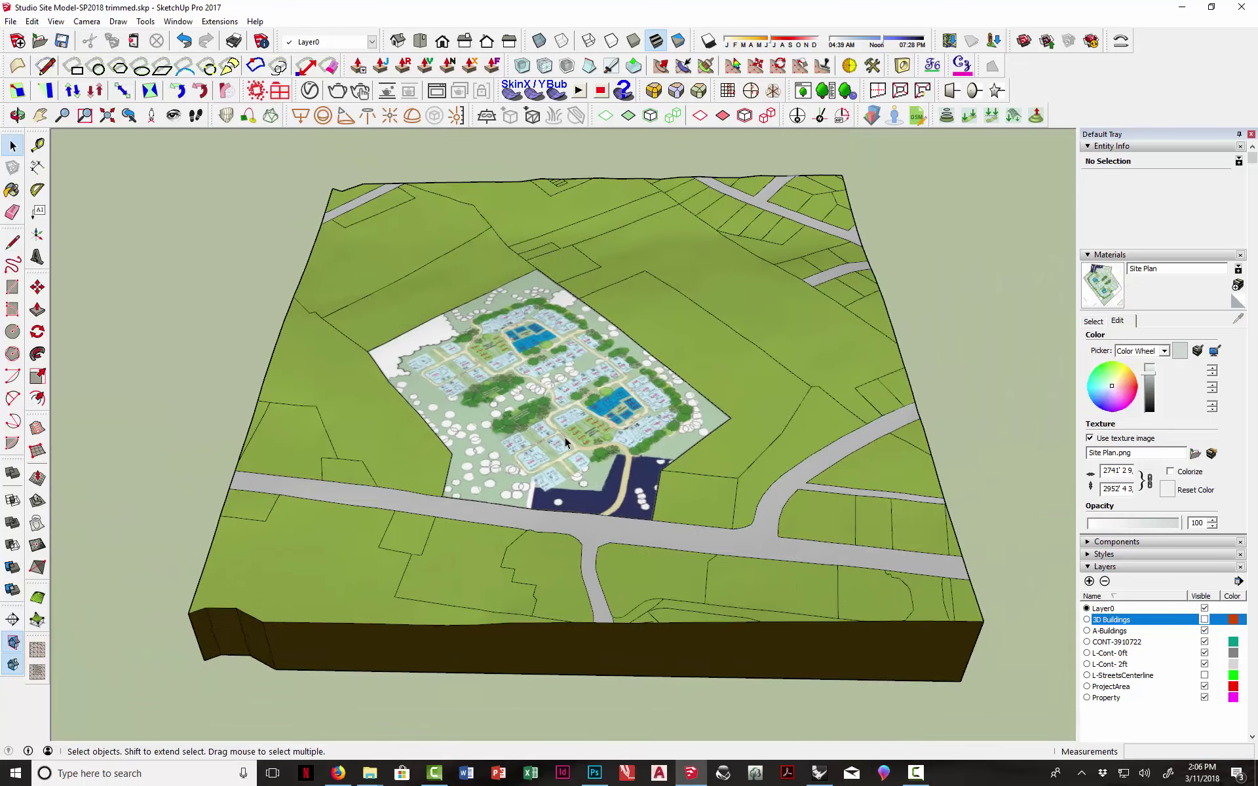
middle_click_drag(523, 439, 524, 445)
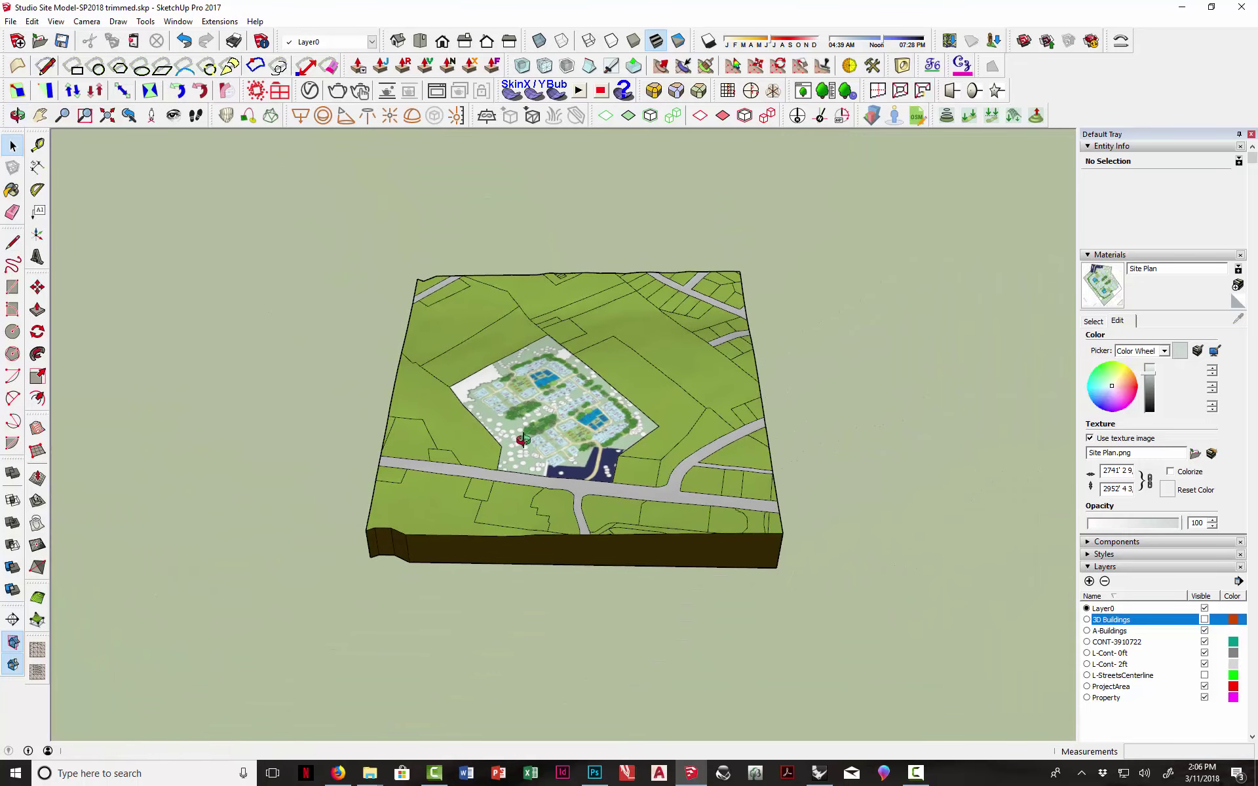
scroll(524, 445, "up", 2)
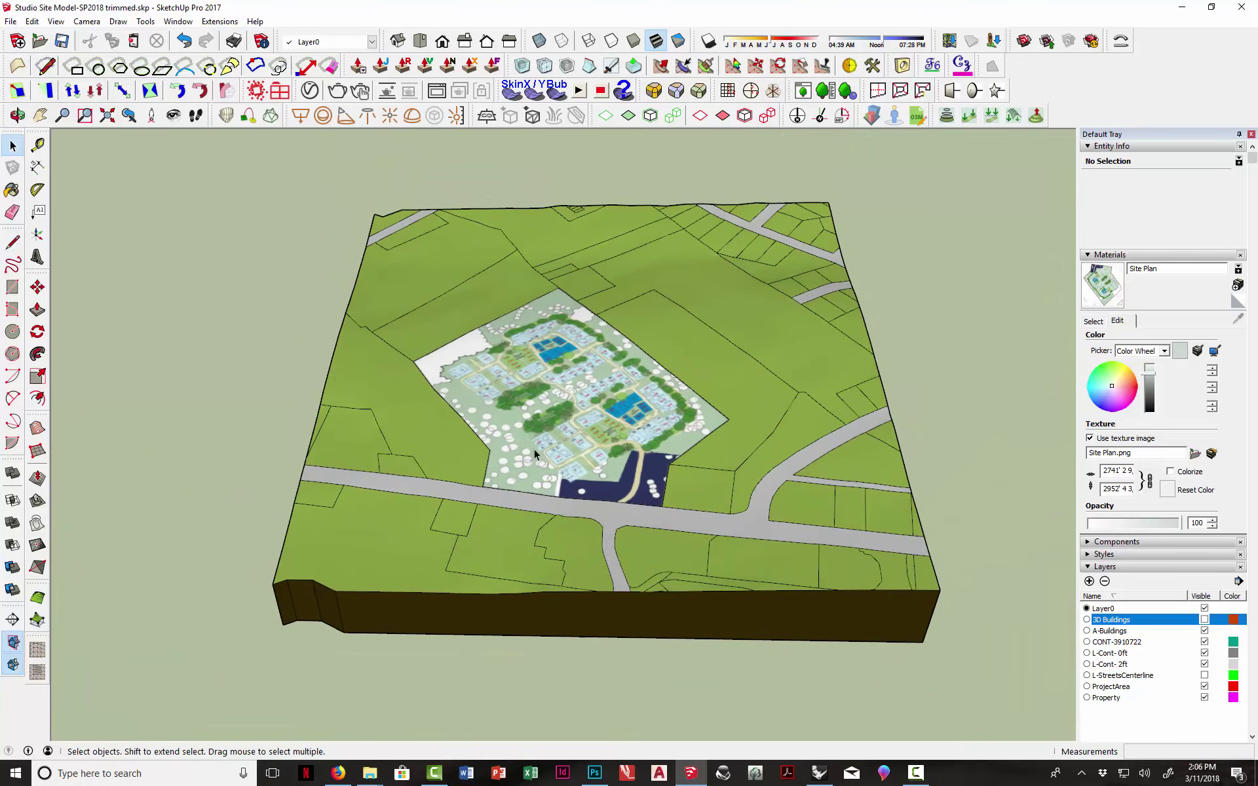
scroll(534, 453, "down", 4)
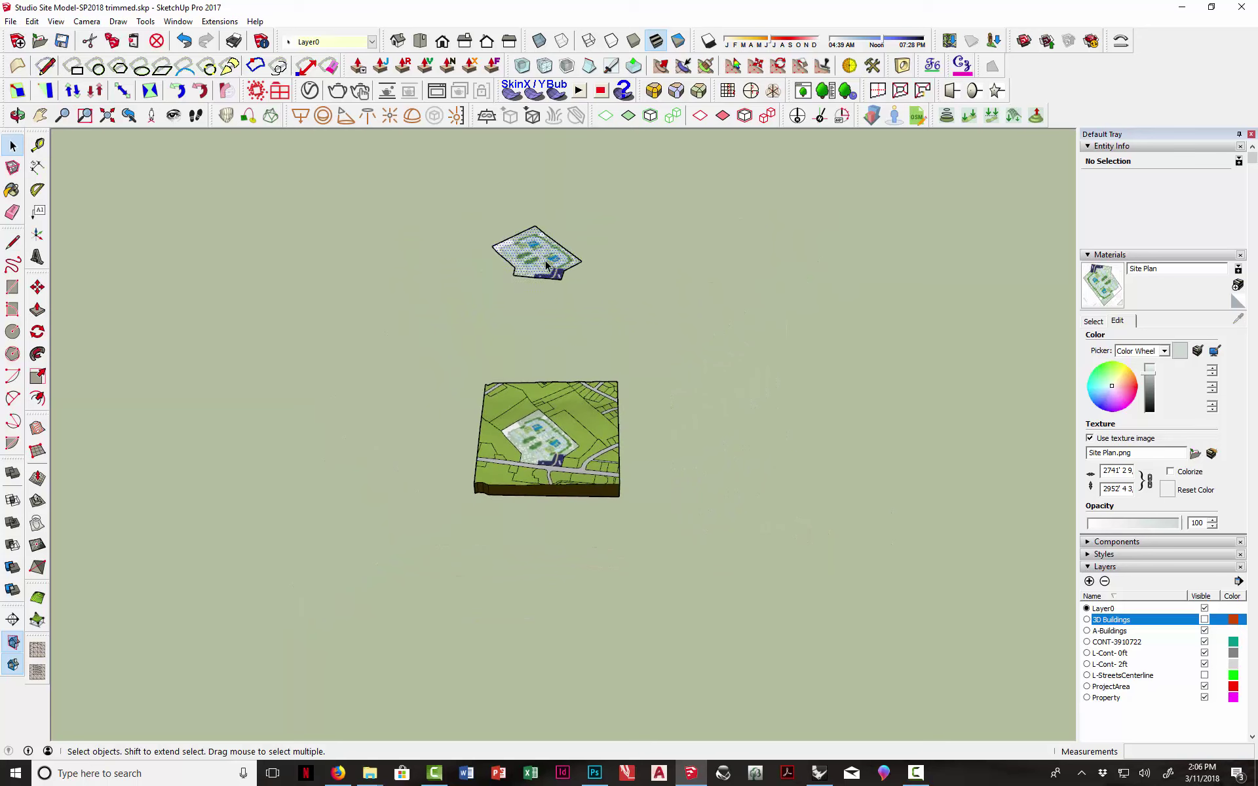
left_click(545, 267)
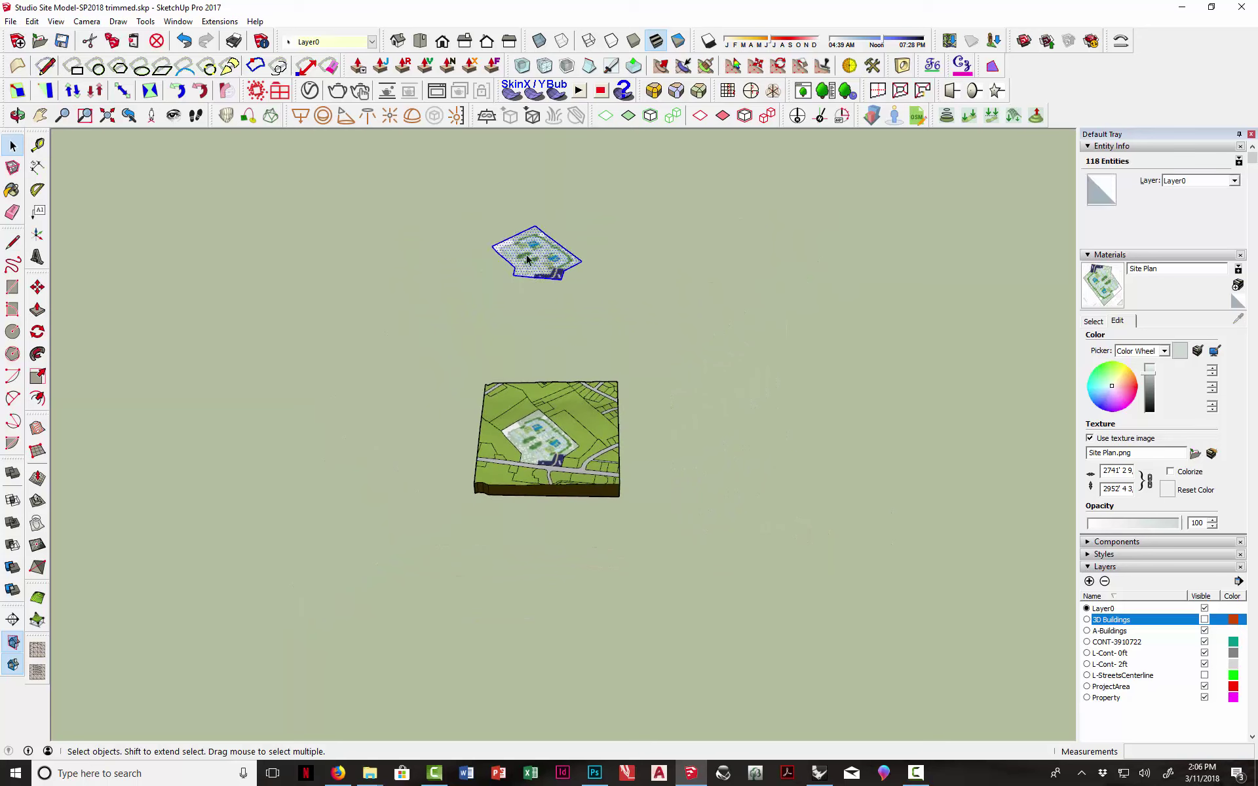
right_click(530, 257)
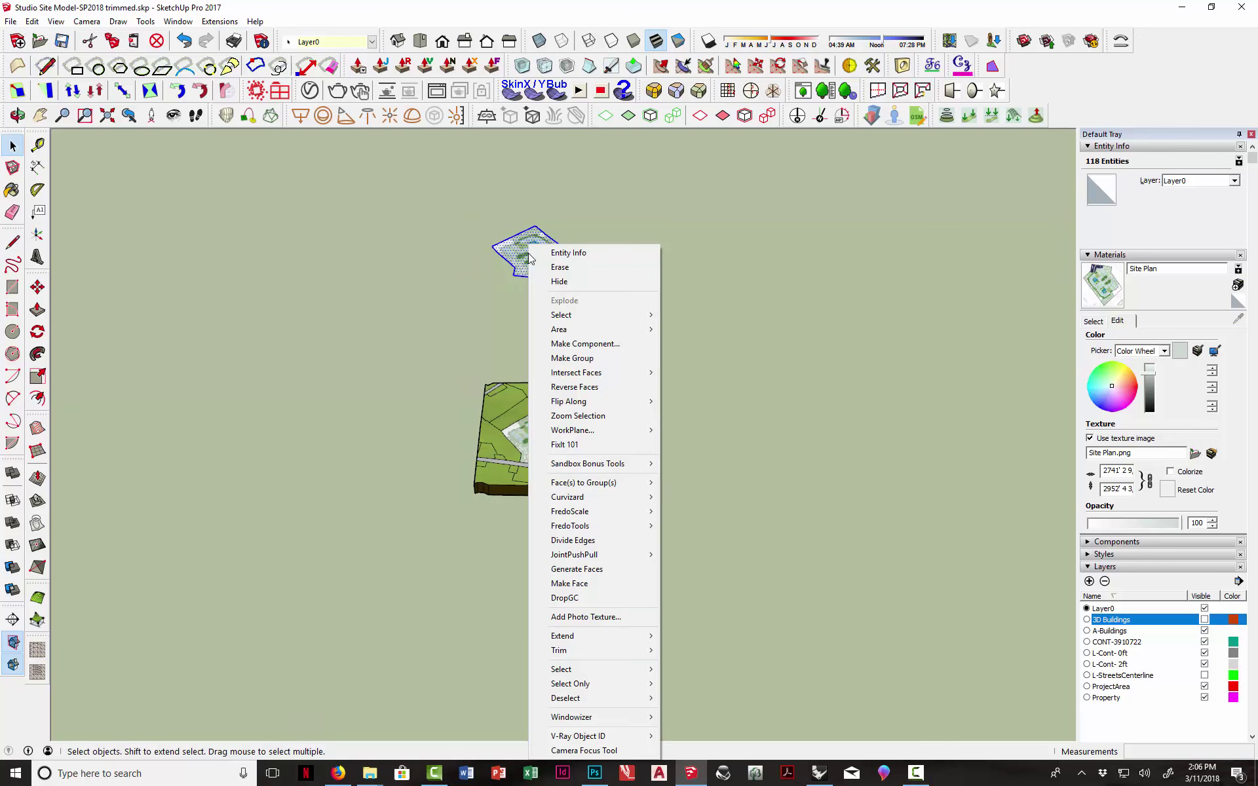
left_click(561, 282)
- Return to the Select tool and start a new V-Ray render of the site
scroll(534, 467, "up", 10)
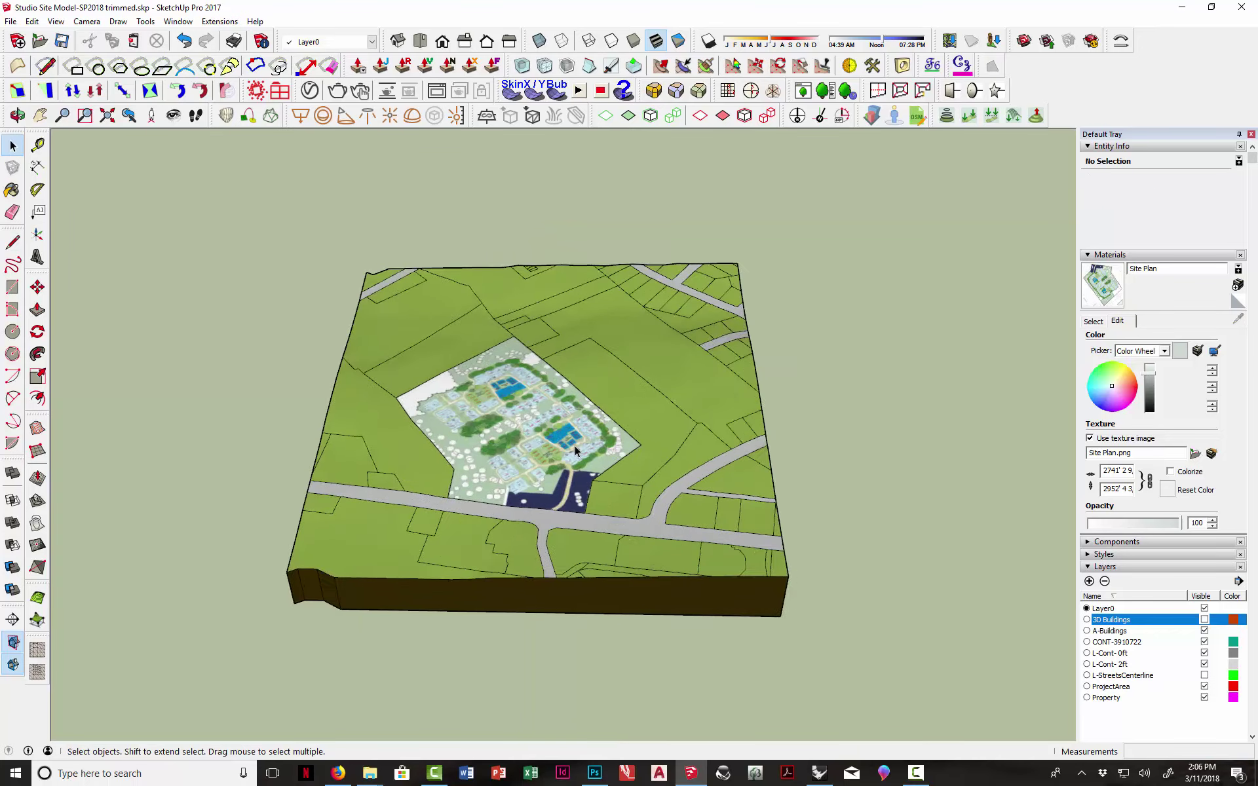
scroll(422, 445, "down", 3)
key("space")
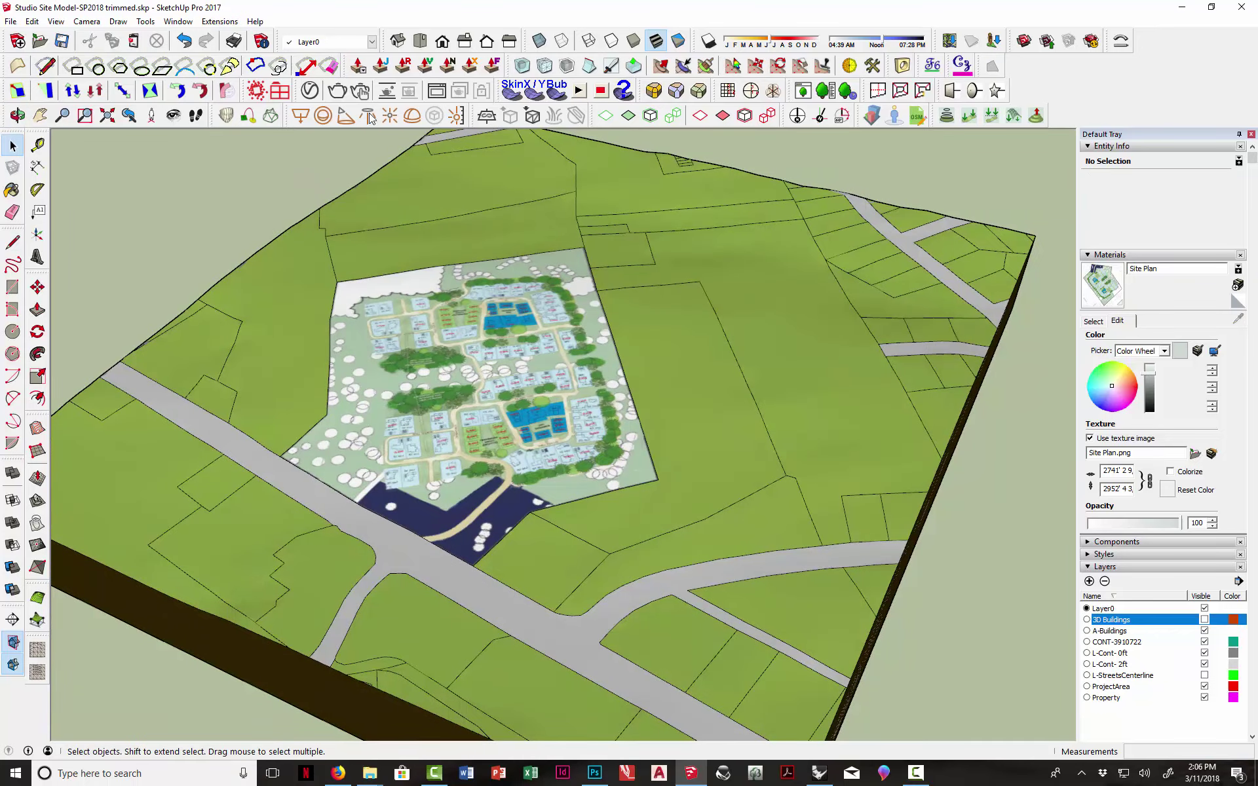
left_click(338, 92)
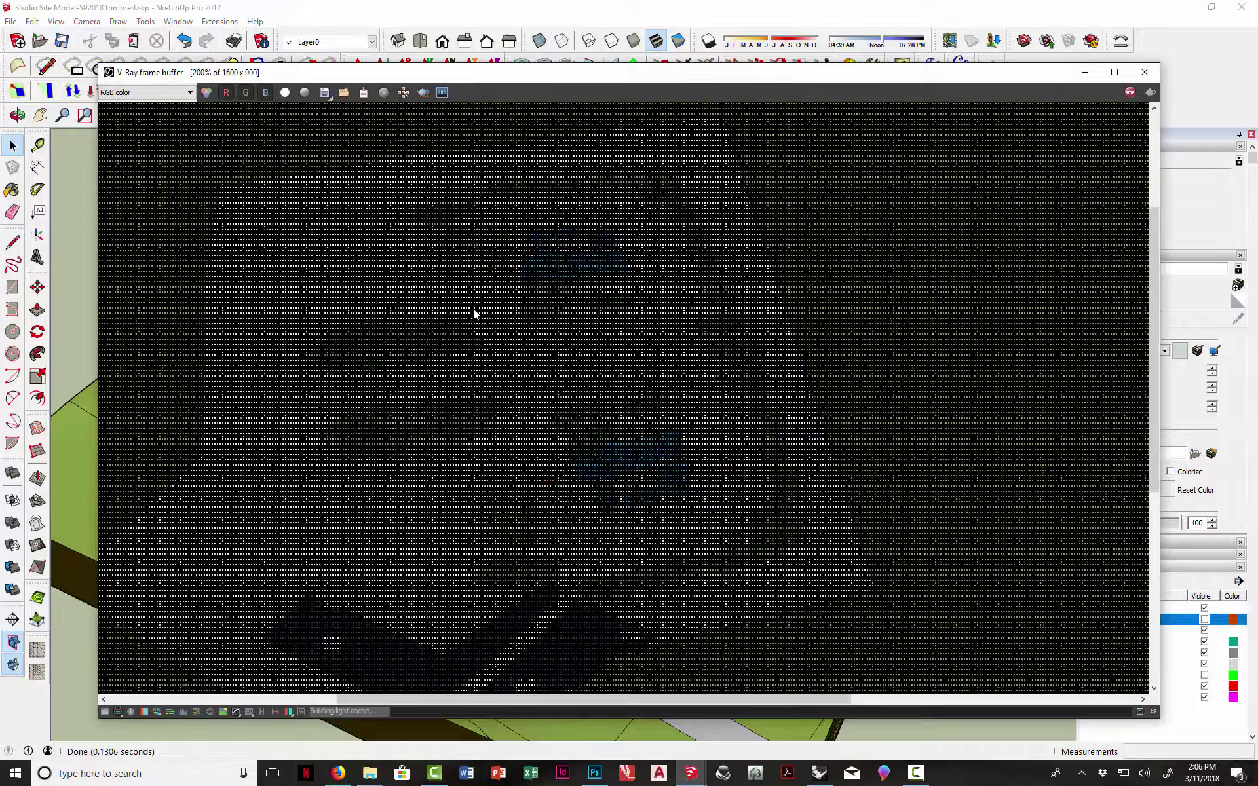